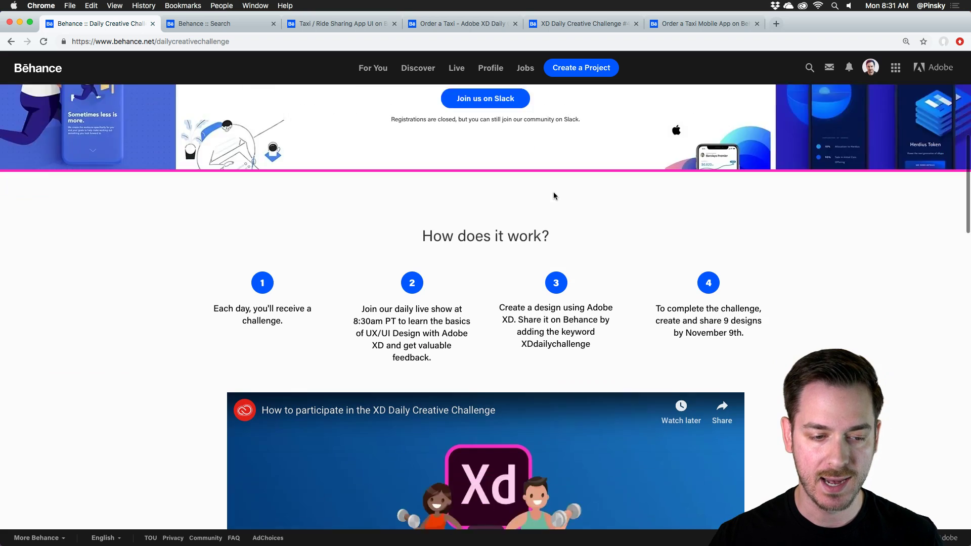
Look through the Daily Creative Challenge page, examining the daily challenge cards and the Next Steps section.
{"action": "scroll", "coordinate": [553, 196], "scroll_direction": "down", "scroll_amount": 12}
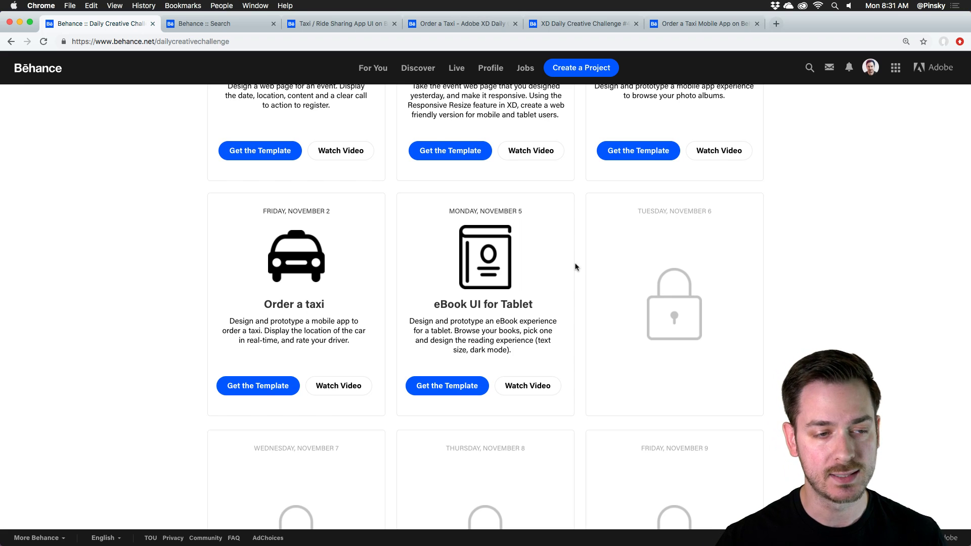
{"action": "scroll", "coordinate": [571, 265], "scroll_direction": "up", "scroll_amount": 5}
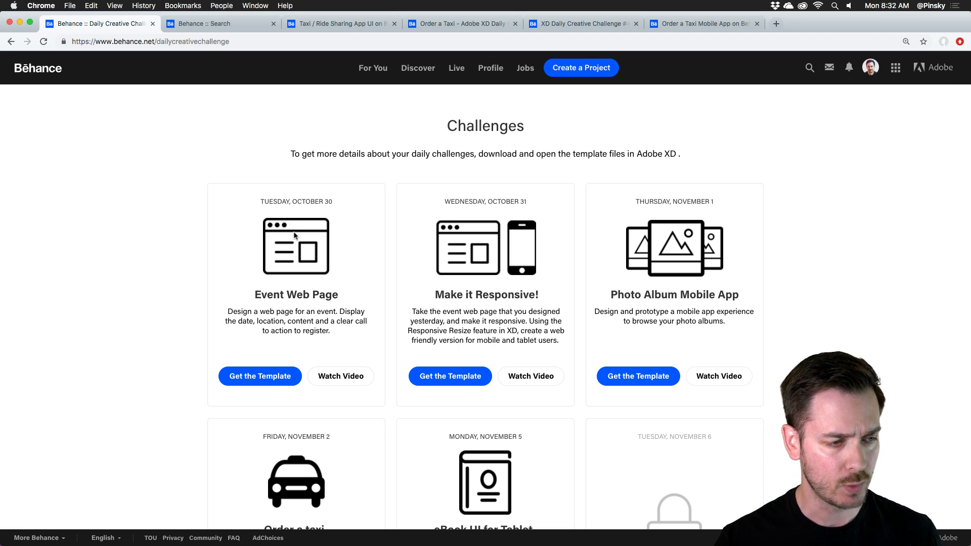
{"action": "scroll", "coordinate": [295, 235], "scroll_direction": "down", "scroll_amount": 1}
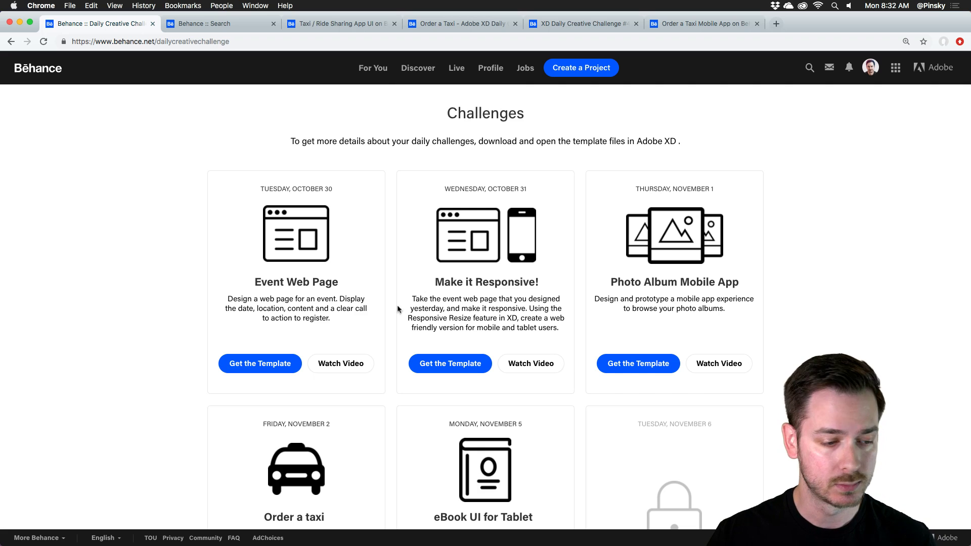
{"action": "scroll", "coordinate": [333, 350], "scroll_direction": "down", "scroll_amount": 4}
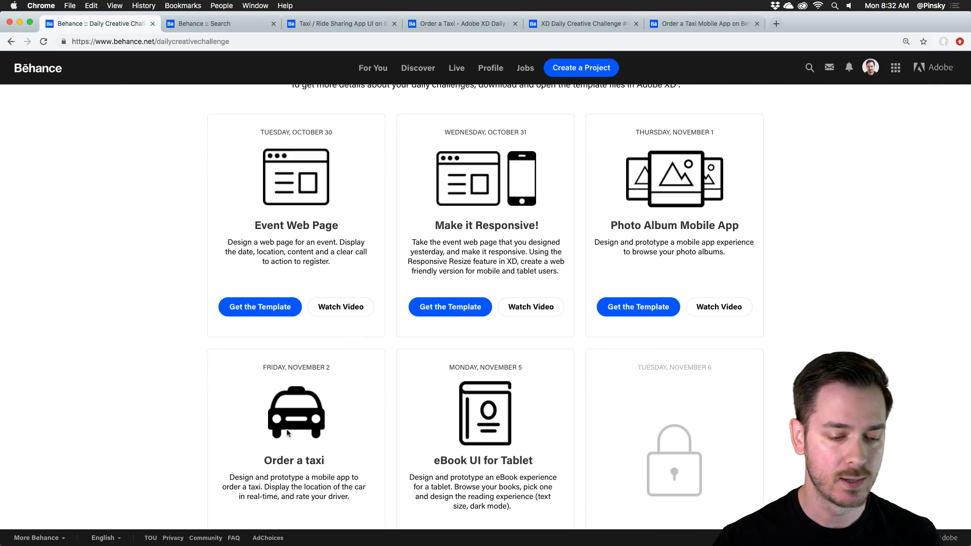
{"action": "scroll", "coordinate": [451, 455], "scroll_direction": "down", "scroll_amount": 1}
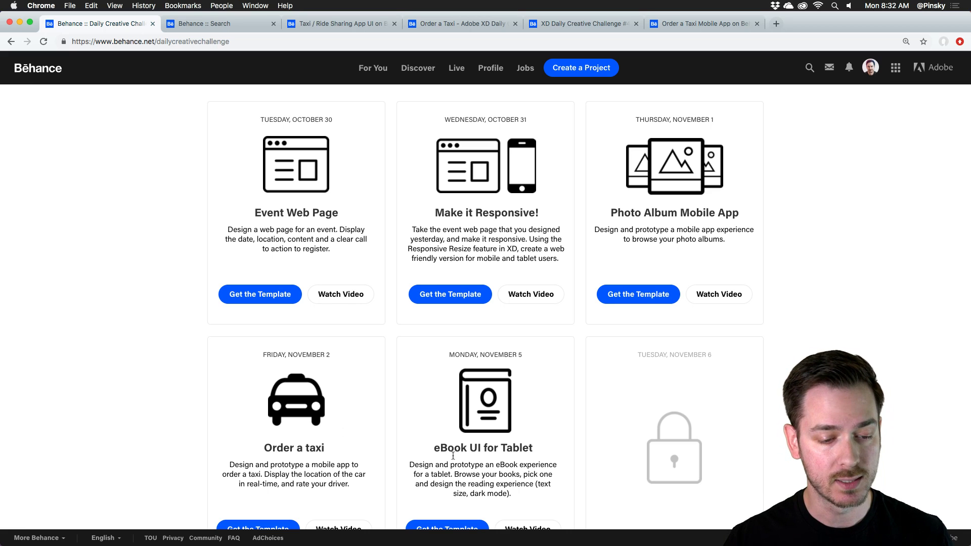
{"action": "scroll", "coordinate": [464, 438], "scroll_direction": "up", "scroll_amount": 2}
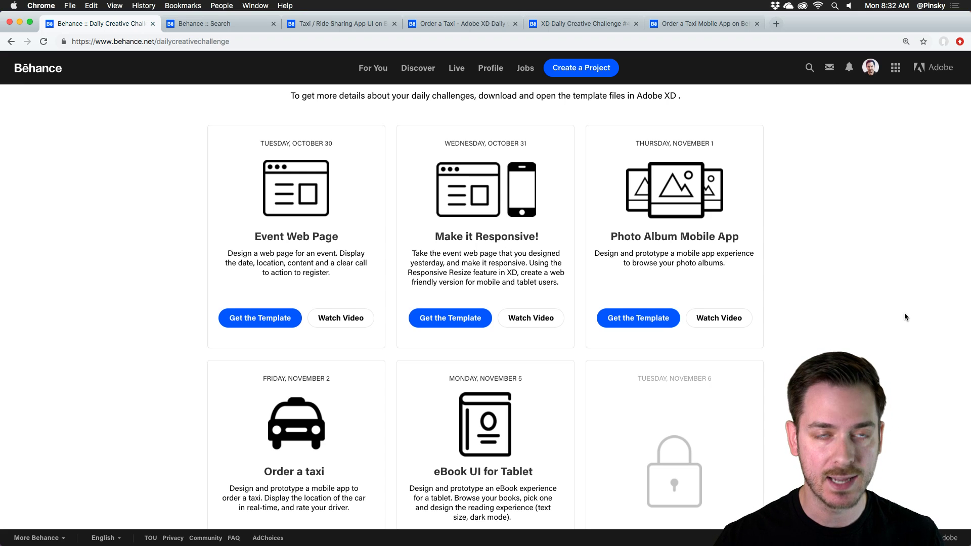
{"action": "scroll", "coordinate": [676, 262], "scroll_direction": "up", "scroll_amount": 5}
{"action": "scroll", "coordinate": [676, 262], "scroll_direction": "up", "scroll_amount": 5}
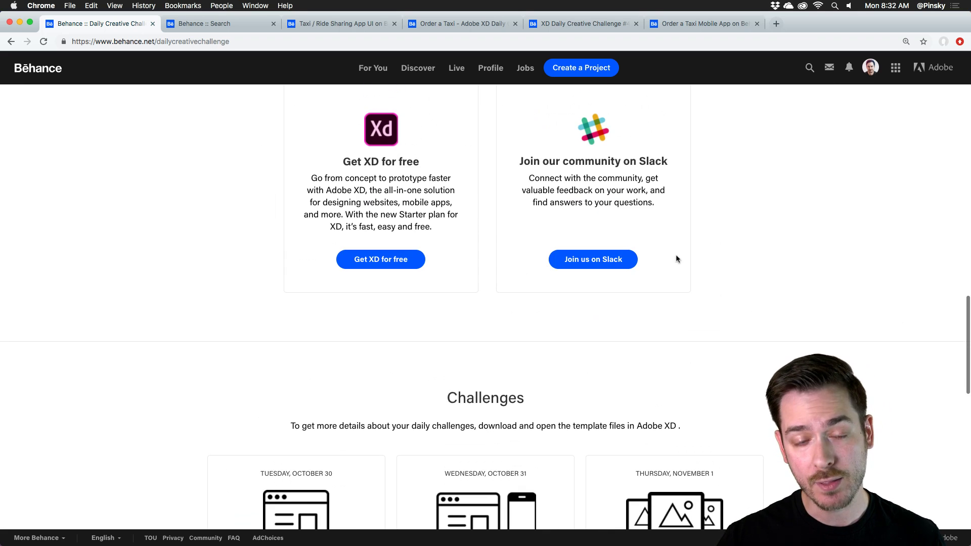
{"action": "scroll", "coordinate": [696, 270], "scroll_direction": "up", "scroll_amount": 5}
{"action": "scroll", "coordinate": [695, 271], "scroll_direction": "down", "scroll_amount": 6}
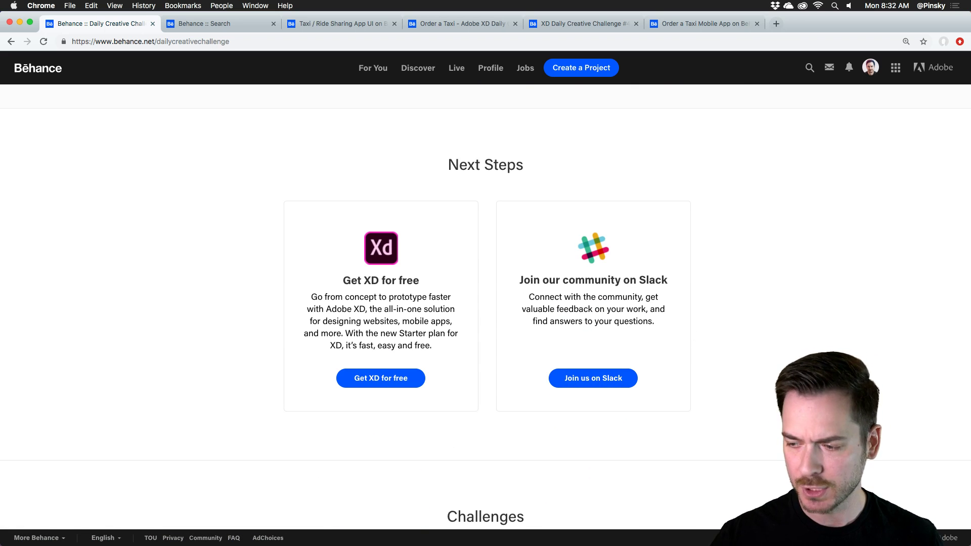
Switch to Slack, view the Adobe XD workspace's help_general and design_feedback channels, and hide Slack again.
{"action": "key", "text": "super+Tab"}
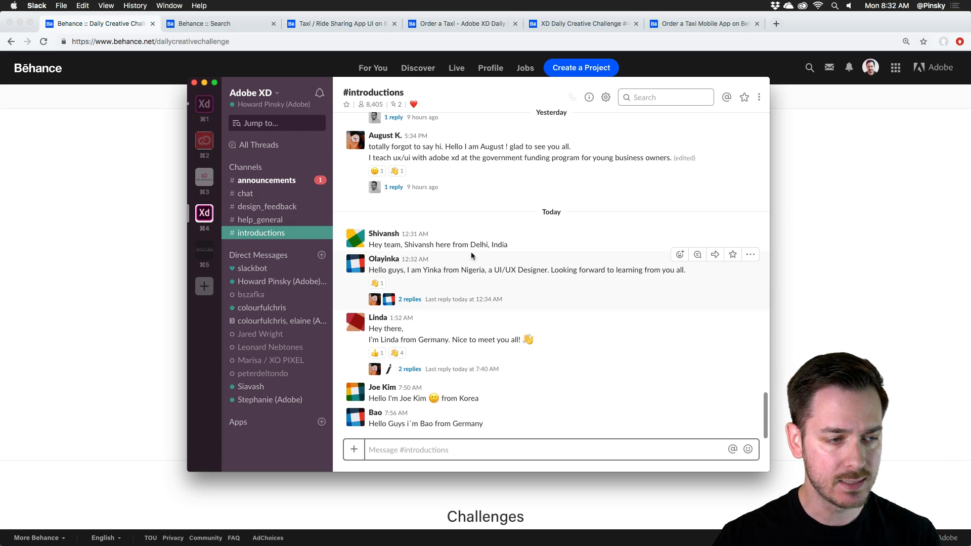
{"action": "left_click", "coordinate": [270, 221]}
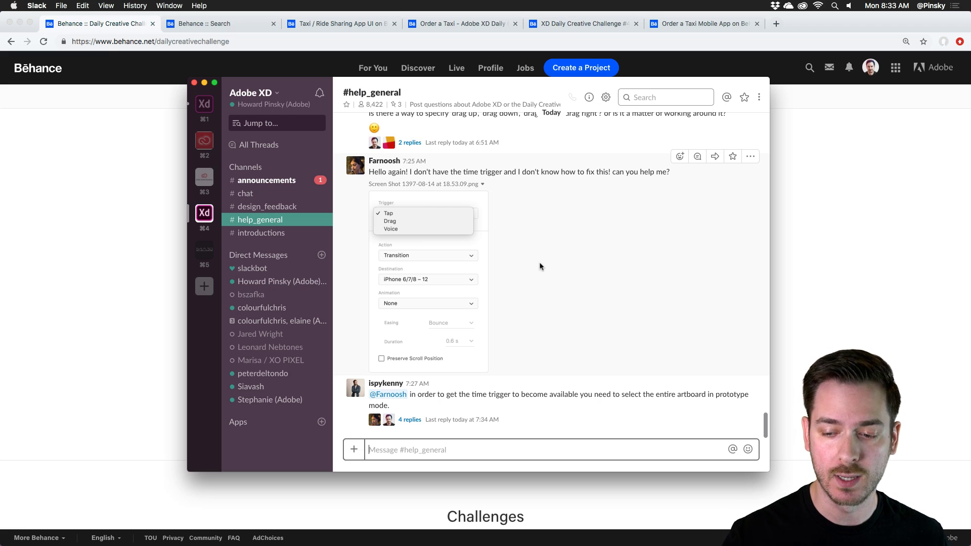
{"action": "key", "text": "alt+Up"}
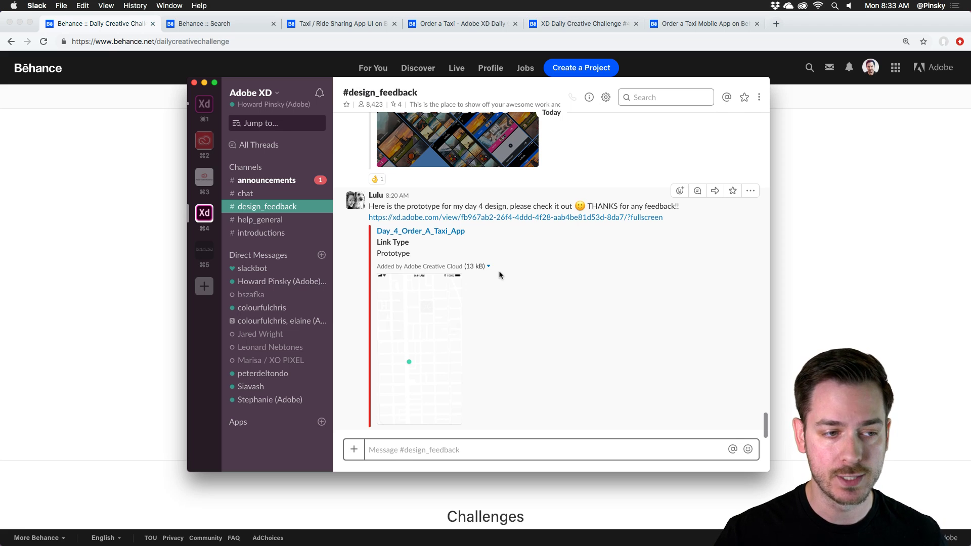
{"action": "left_click", "coordinate": [280, 220]}
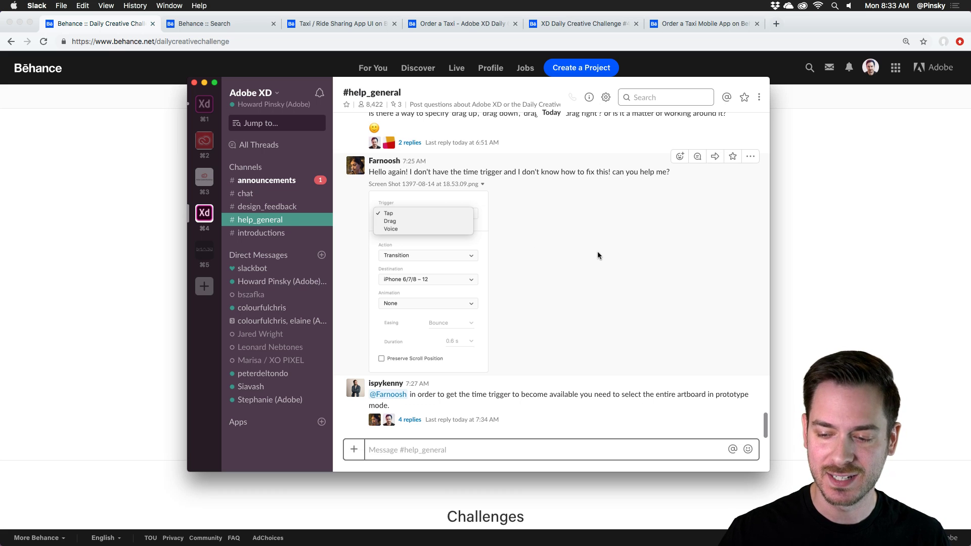
{"action": "key", "text": "super+h"}
Highlight the keyword XDdailychallenge in the third instruction under "How does it work?" on the challenge page.
{"action": "scroll", "coordinate": [749, 251], "scroll_direction": "up", "scroll_amount": 5}
{"action": "scroll", "coordinate": [747, 251], "scroll_direction": "up", "scroll_amount": 10}
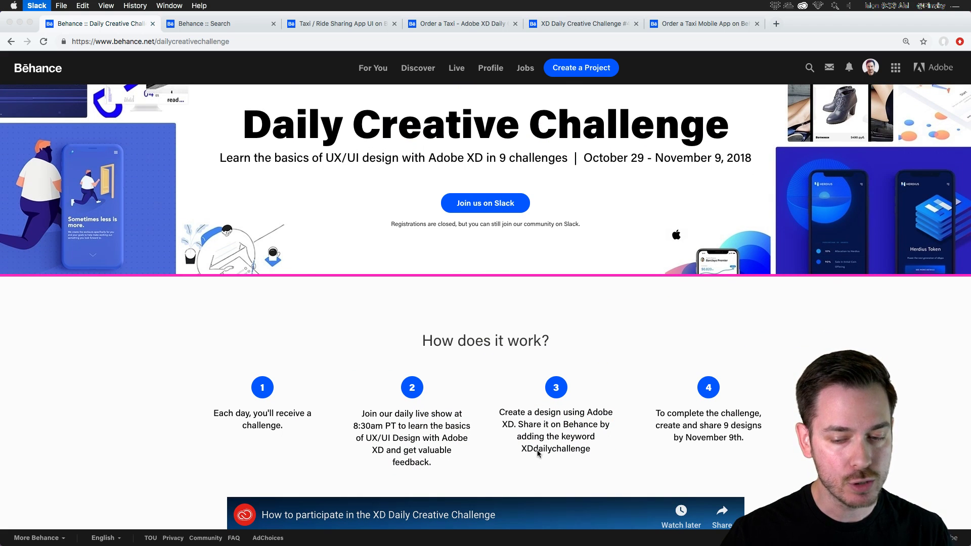
{"action": "left_click", "coordinate": [538, 453]}
{"action": "double_click", "coordinate": [538, 455]}
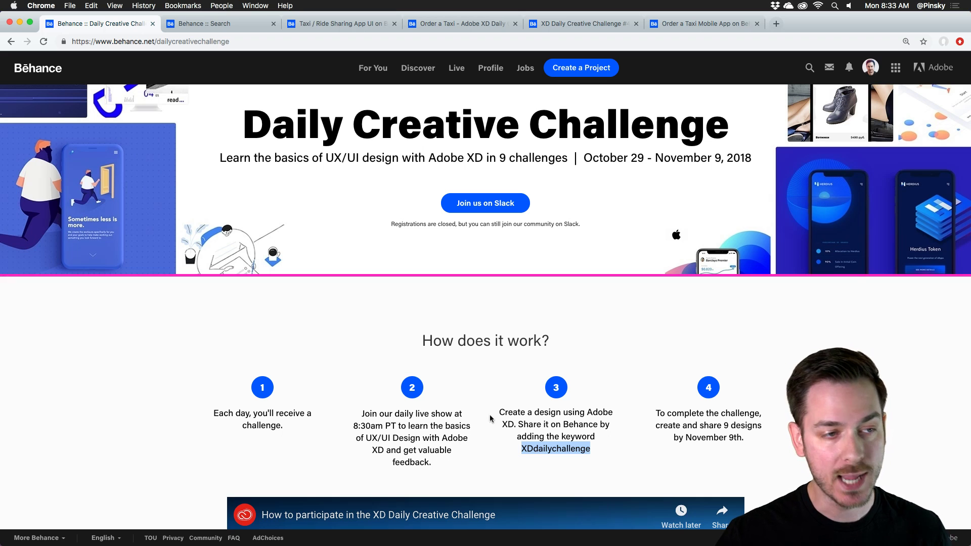
Show the already open Behance search for xddailychallenge and place the cursor in its search term.
{"action": "left_click", "coordinate": [192, 23]}
{"action": "left_click_drag", "start_coordinate": [436, 132], "coordinate": [539, 138]}
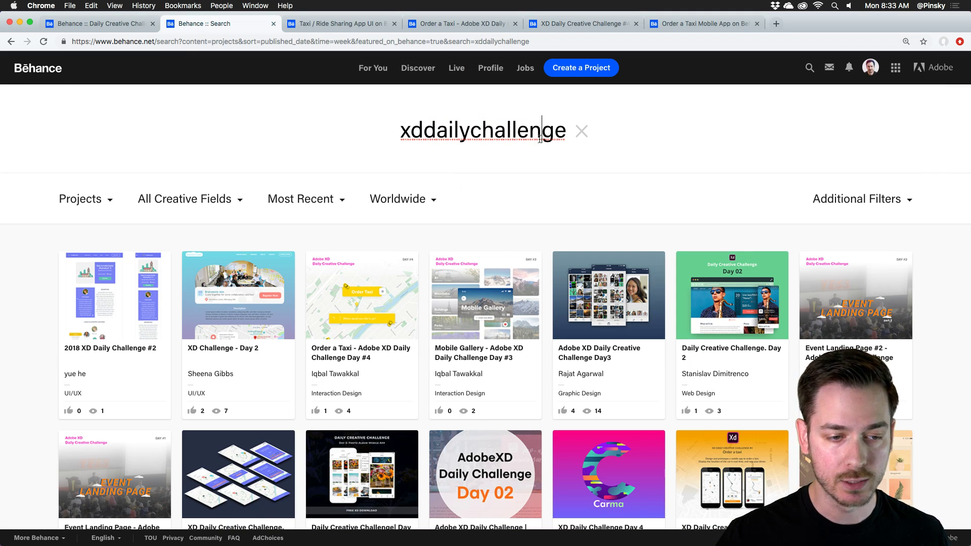
{"action": "left_click", "coordinate": [539, 139]}
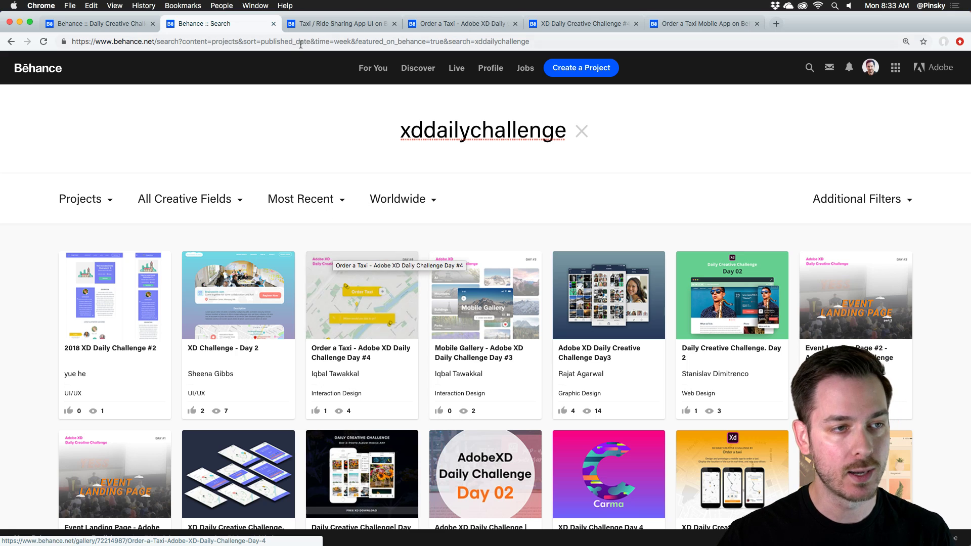
Open the Taxi / Ride Sharing App UI project and review its mockups and app screens down to the large prototype video.
{"action": "left_click", "coordinate": [344, 22]}
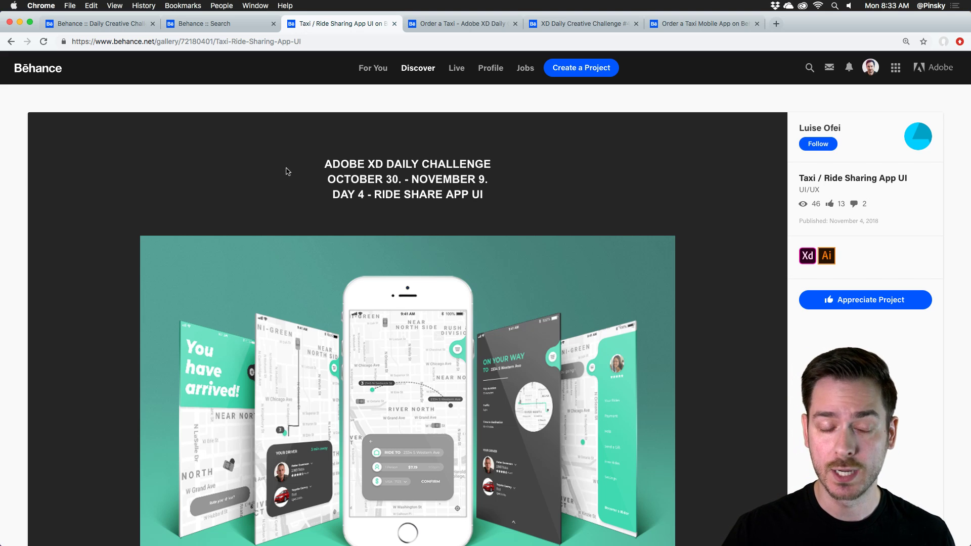
{"action": "scroll", "coordinate": [288, 173], "scroll_direction": "down", "scroll_amount": 2}
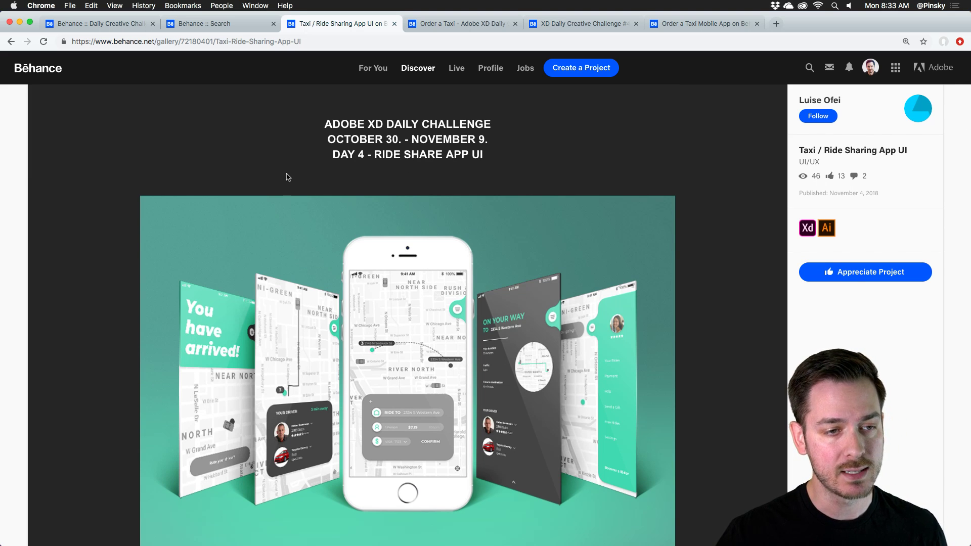
{"action": "scroll", "coordinate": [289, 177], "scroll_direction": "down", "scroll_amount": 4}
{"action": "scroll", "coordinate": [289, 180], "scroll_direction": "up", "scroll_amount": 1}
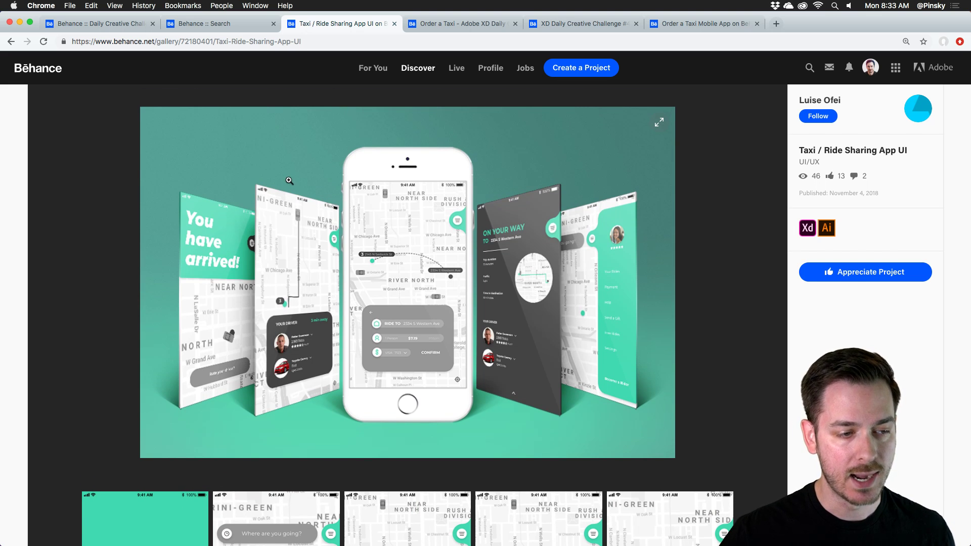
{"action": "scroll", "coordinate": [288, 181], "scroll_direction": "down", "scroll_amount": 12}
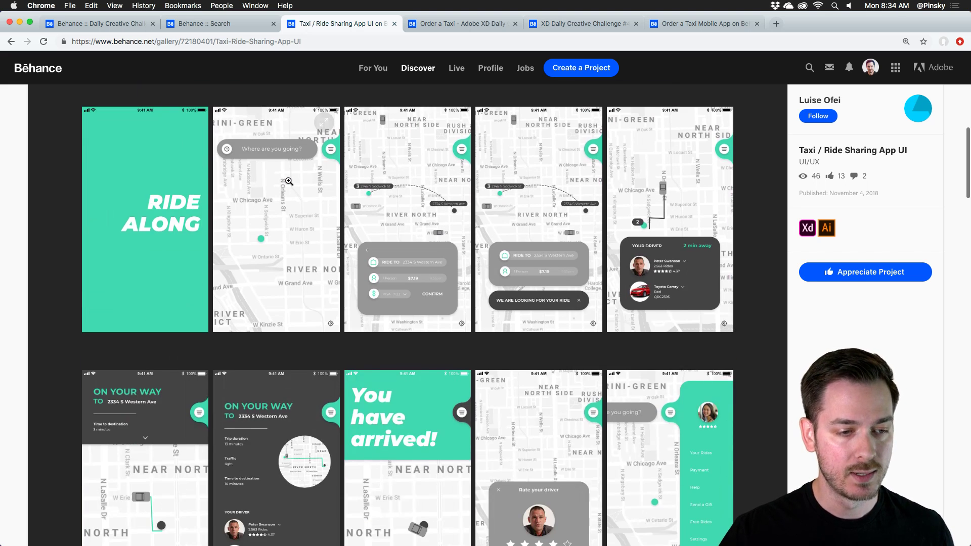
{"action": "scroll", "coordinate": [289, 181], "scroll_direction": "down", "scroll_amount": 5}
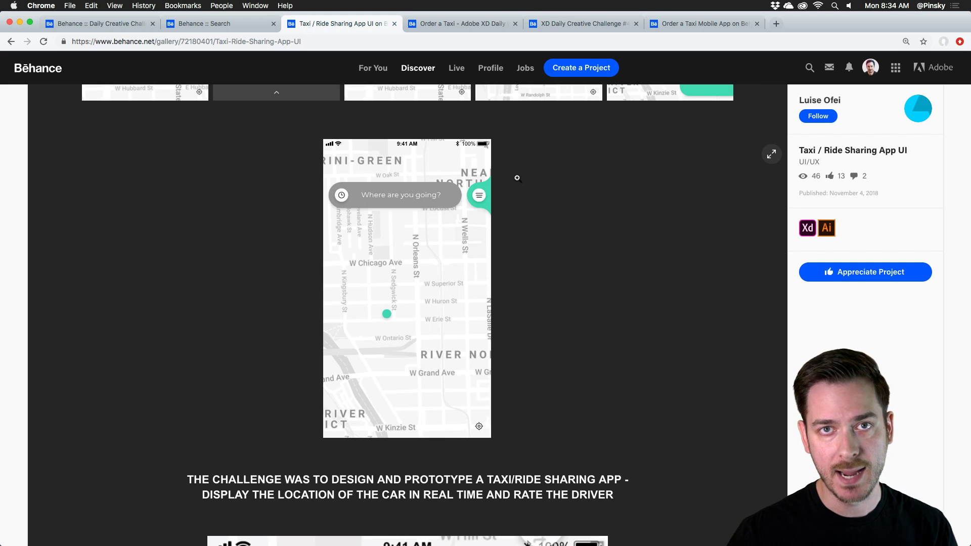
{"action": "scroll", "coordinate": [517, 178], "scroll_direction": "down", "scroll_amount": 10}
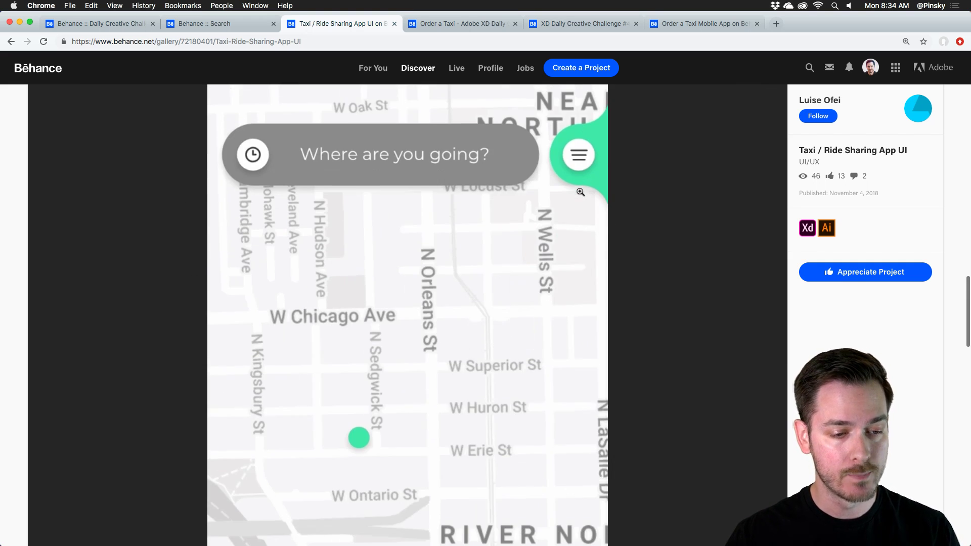
Reduce the page zoom to 80% and watch the ride sharing prototype video, pausing it partway through.
{"action": "key", "text": "super+minus"}
{"action": "key", "text": "super+minus"}
{"action": "key", "text": "super+minus"}
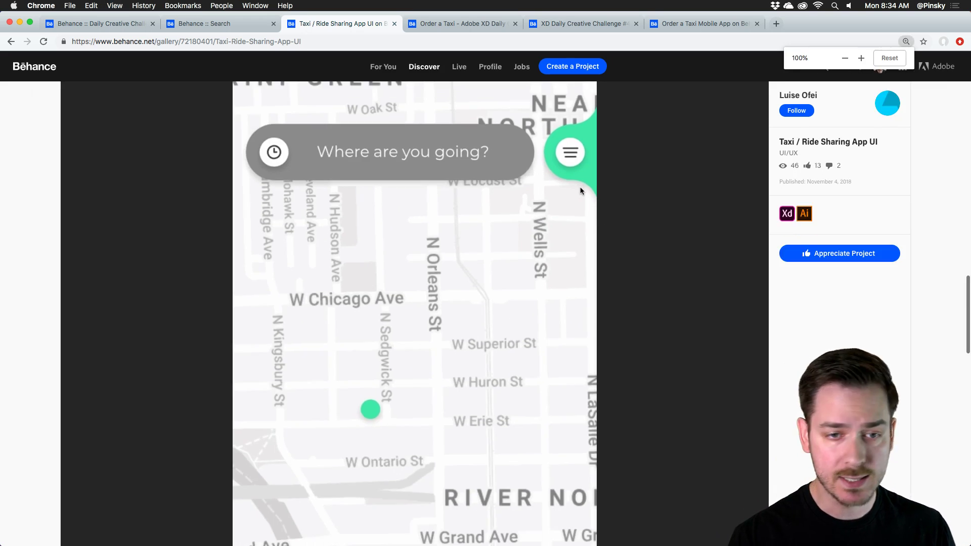
{"action": "scroll", "coordinate": [506, 228], "scroll_direction": "down", "scroll_amount": 1}
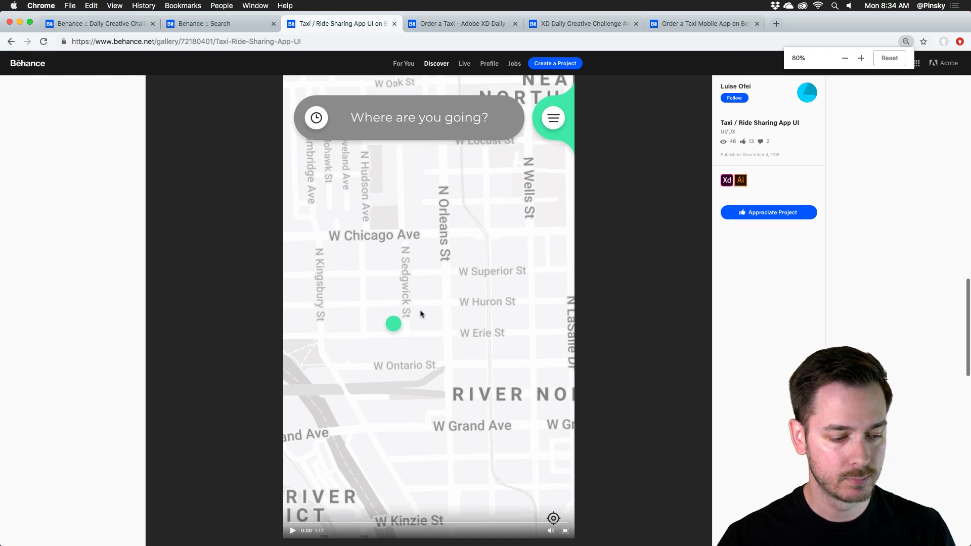
{"action": "left_click", "coordinate": [459, 261]}
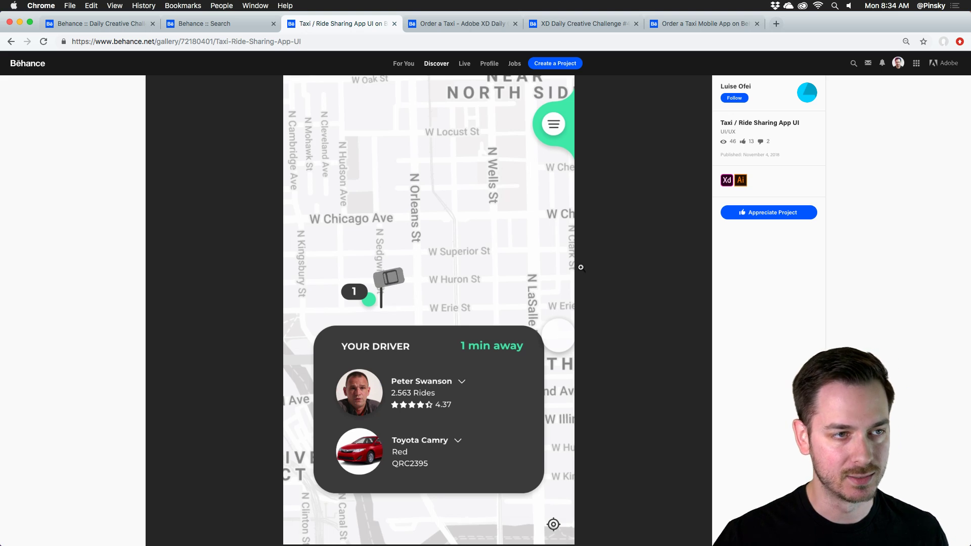
{"action": "left_click", "coordinate": [298, 512]}
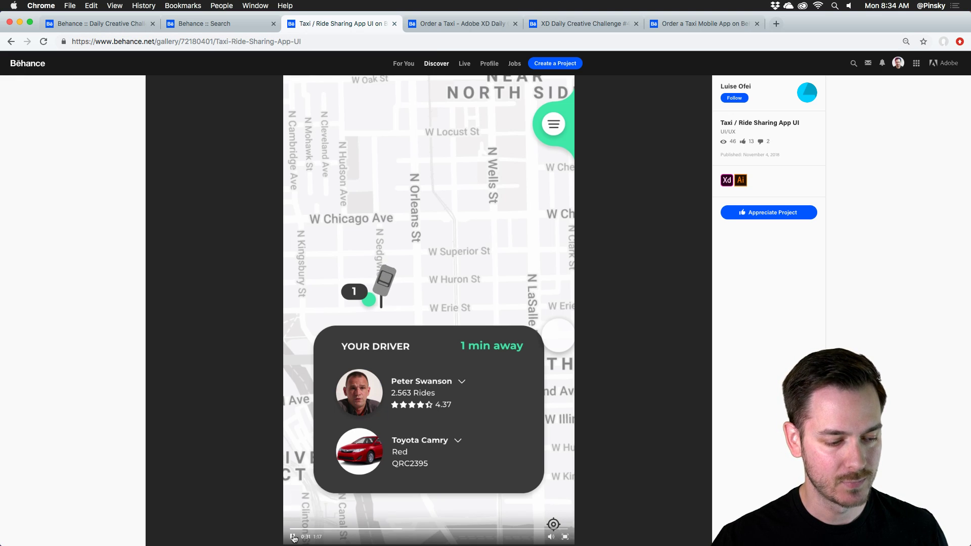
Show the Order a Taxi - Adobe XD Daily Challenge Day #4 project and enlarge the page to view its screens.
{"action": "left_click", "coordinate": [459, 23]}
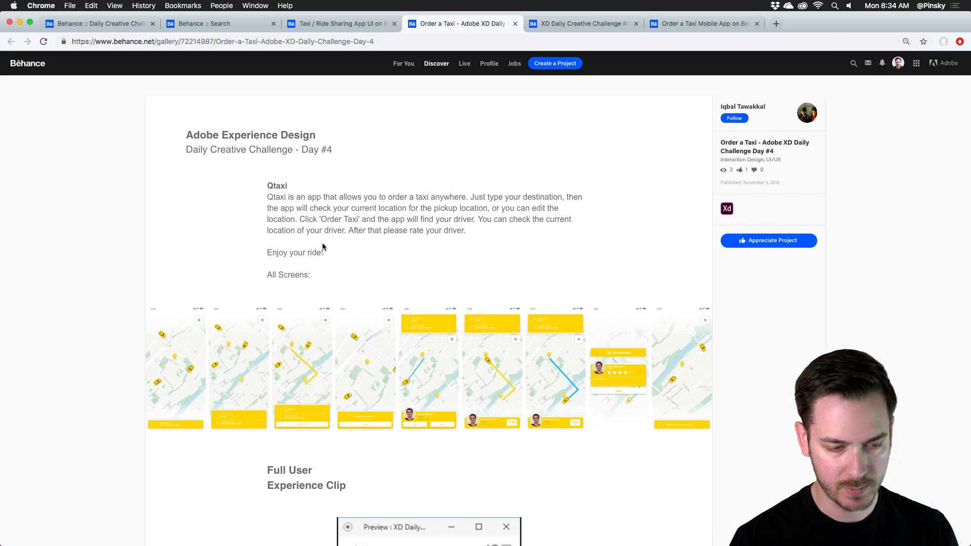
{"action": "key", "text": "super+equal"}
{"action": "key", "text": "super+equal"}
{"action": "key", "text": "super+equal"}
{"action": "key", "text": "super+equal"}
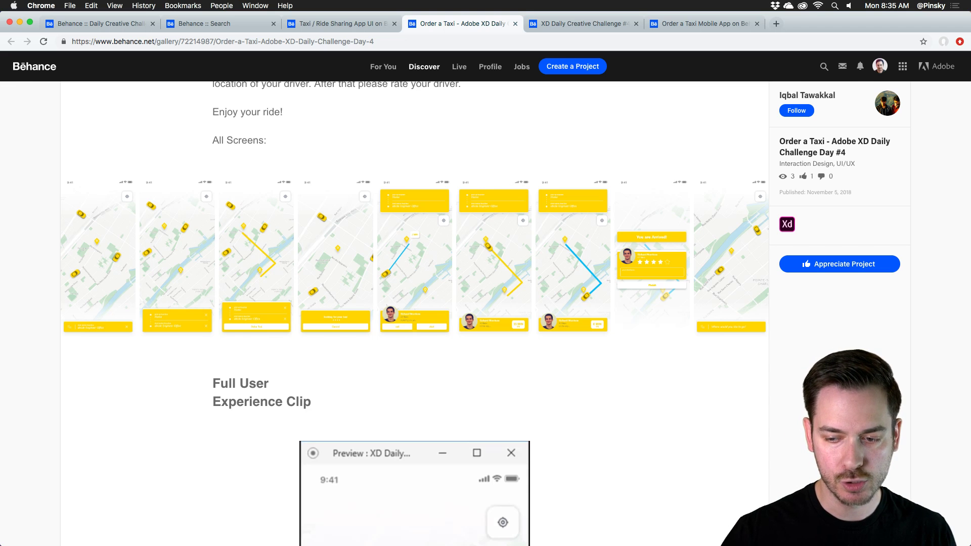
Watch the Full User Experience Clip of the Qtaxi app through to the driver rating screen.
{"action": "scroll", "coordinate": [513, 301], "scroll_direction": "down", "scroll_amount": 5}
{"action": "scroll", "coordinate": [574, 287], "scroll_direction": "down", "scroll_amount": 1}
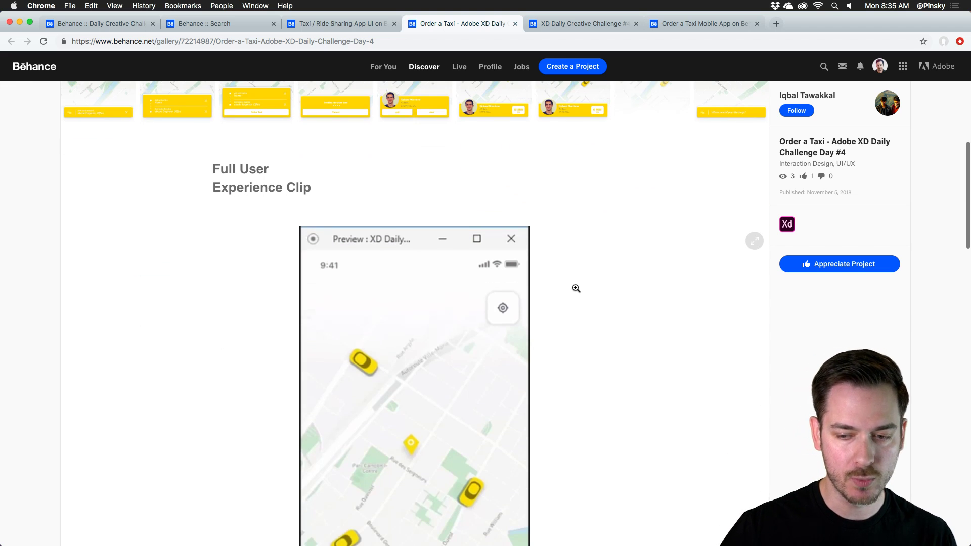
{"action": "scroll", "coordinate": [577, 288], "scroll_direction": "down", "scroll_amount": 4}
{"action": "scroll", "coordinate": [546, 292], "scroll_direction": "down", "scroll_amount": 5}
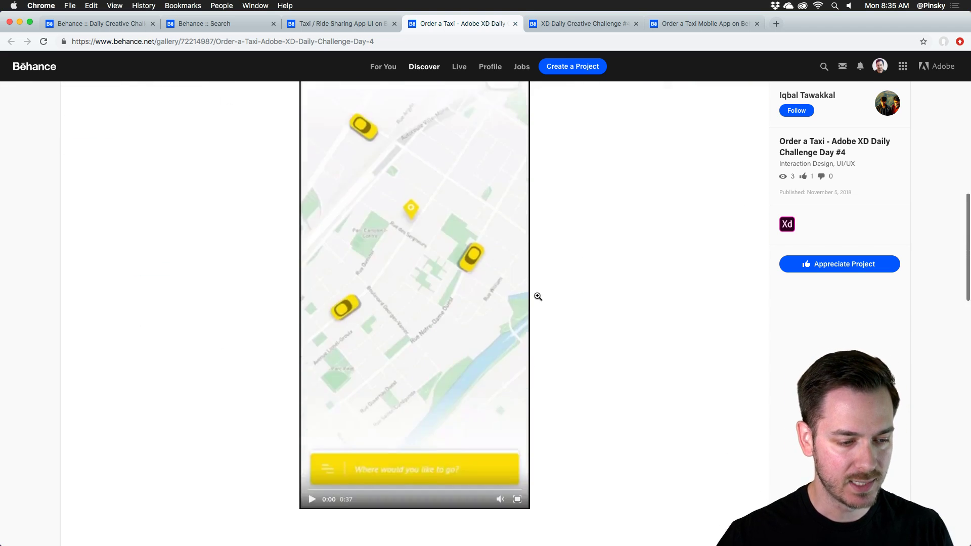
{"action": "scroll", "coordinate": [487, 242], "scroll_direction": "up", "scroll_amount": 2}
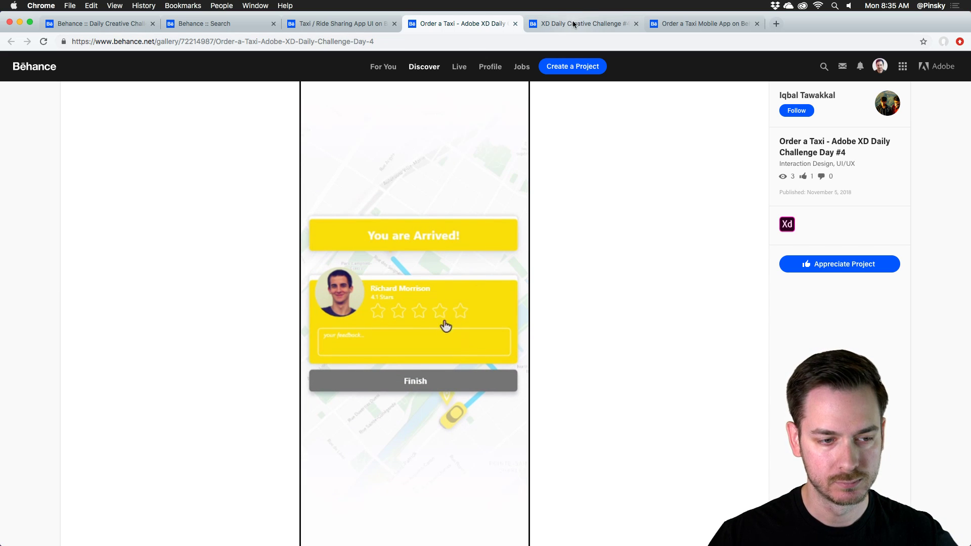
Show the XD Daily Creative Challenge #4: Order a Taxi project and review its mockups, app screens and prototype video.
{"action": "left_click", "coordinate": [620, 21]}
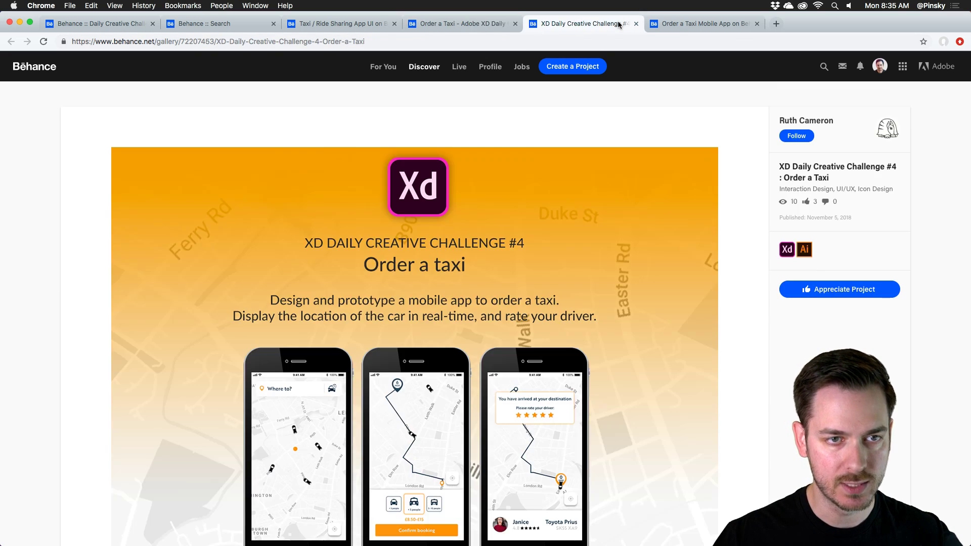
{"action": "scroll", "coordinate": [493, 220], "scroll_direction": "down", "scroll_amount": 3}
{"action": "scroll", "coordinate": [359, 226], "scroll_direction": "down", "scroll_amount": 7}
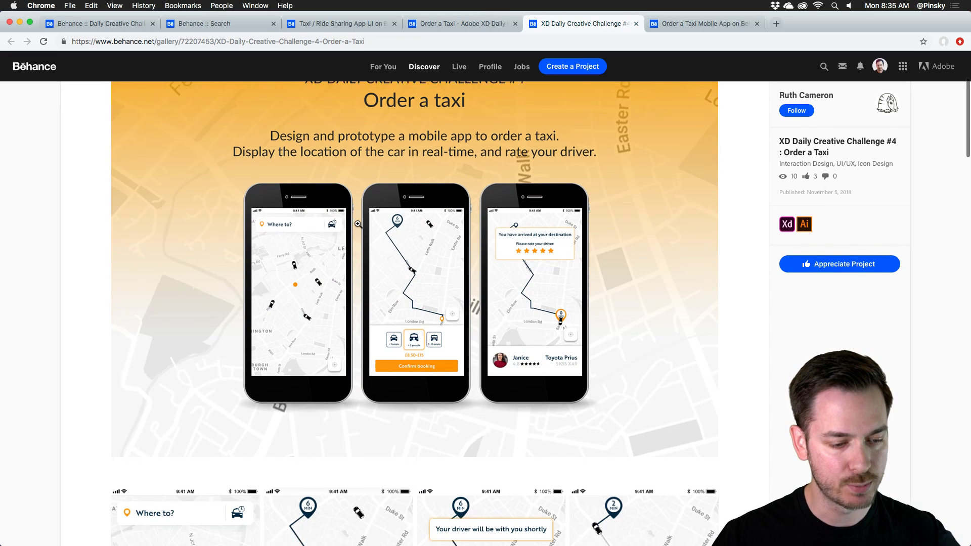
{"action": "scroll", "coordinate": [333, 303], "scroll_direction": "down", "scroll_amount": 5}
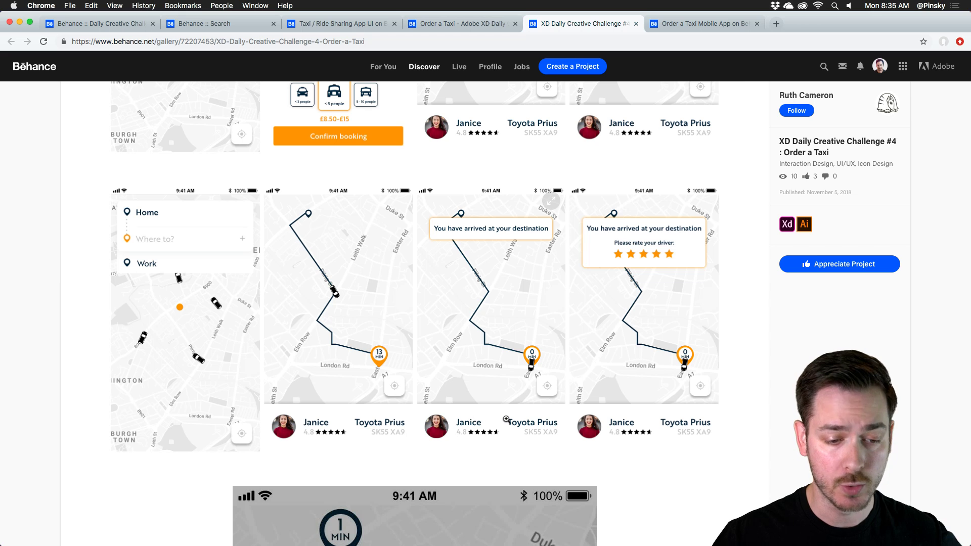
{"action": "scroll", "coordinate": [521, 407], "scroll_direction": "down", "scroll_amount": 1}
{"action": "scroll", "coordinate": [521, 407], "scroll_direction": "down", "scroll_amount": 8}
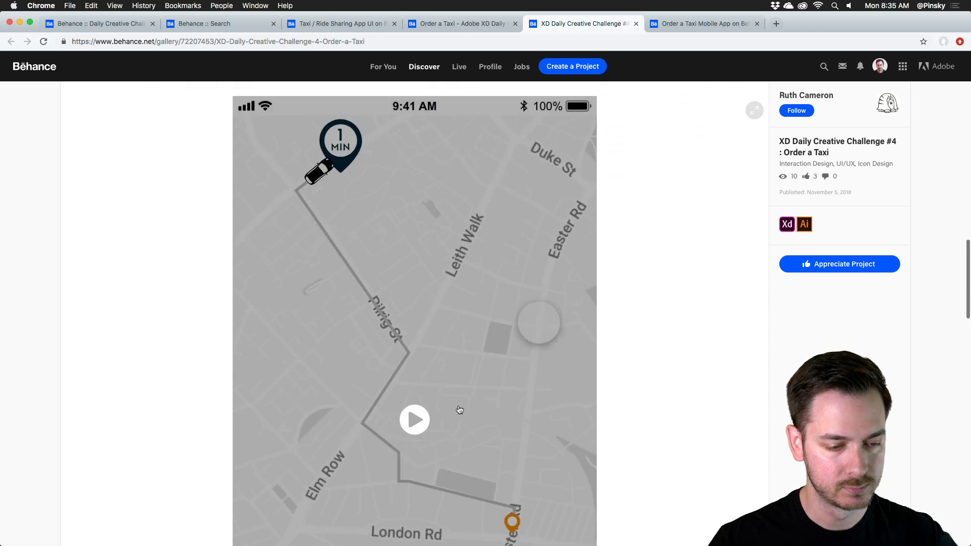
{"action": "scroll", "coordinate": [685, 321], "scroll_direction": "down", "scroll_amount": 1}
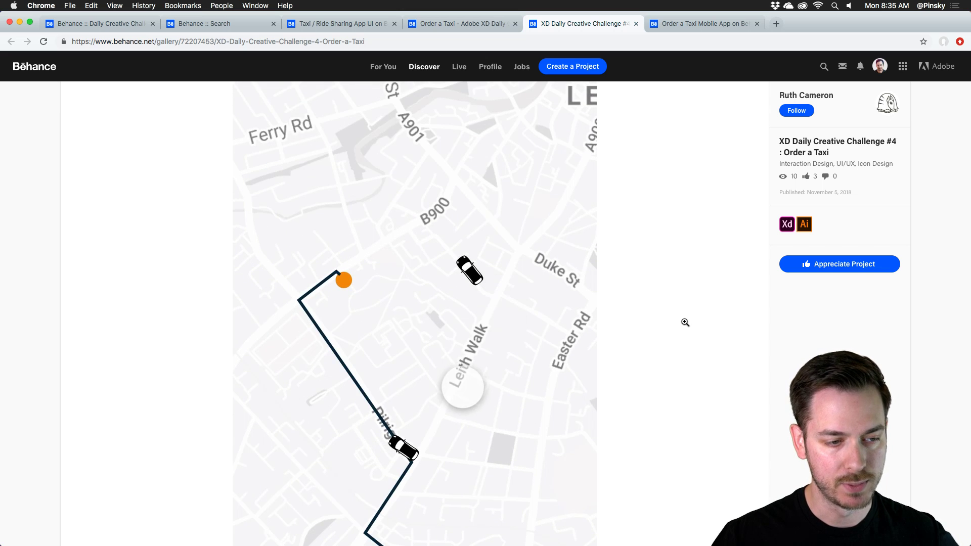
{"action": "scroll", "coordinate": [685, 322], "scroll_direction": "down", "scroll_amount": 2}
{"action": "scroll", "coordinate": [684, 322], "scroll_direction": "down", "scroll_amount": 5}
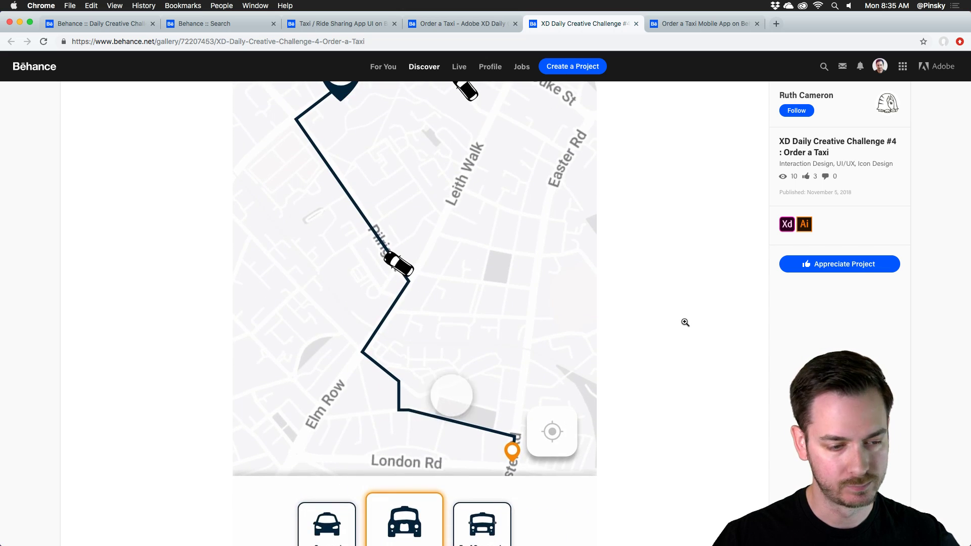
{"action": "scroll", "coordinate": [684, 322], "scroll_direction": "up", "scroll_amount": 1}
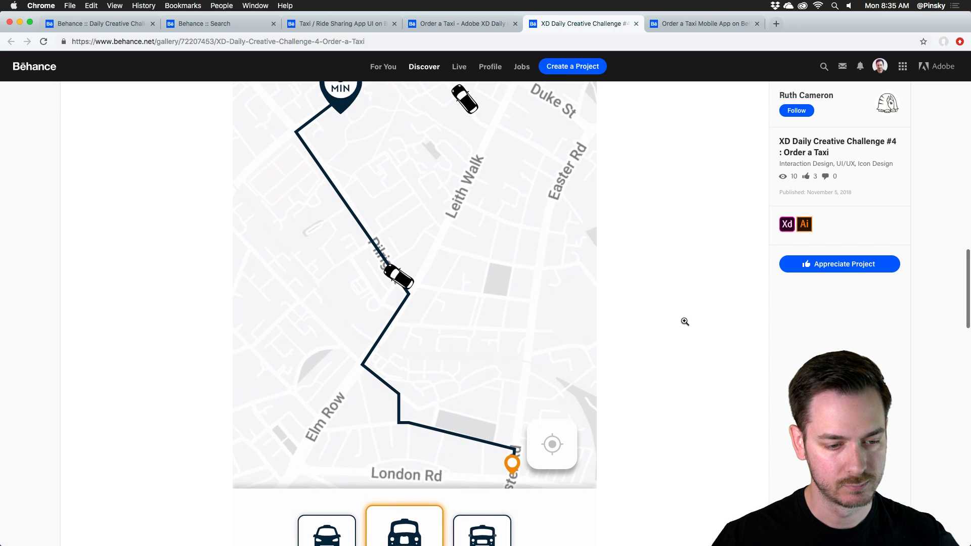
Show the Order a Taxi Mobile App project and review its purple mockups down to the driver rating screen.
{"action": "left_click", "coordinate": [665, 24]}
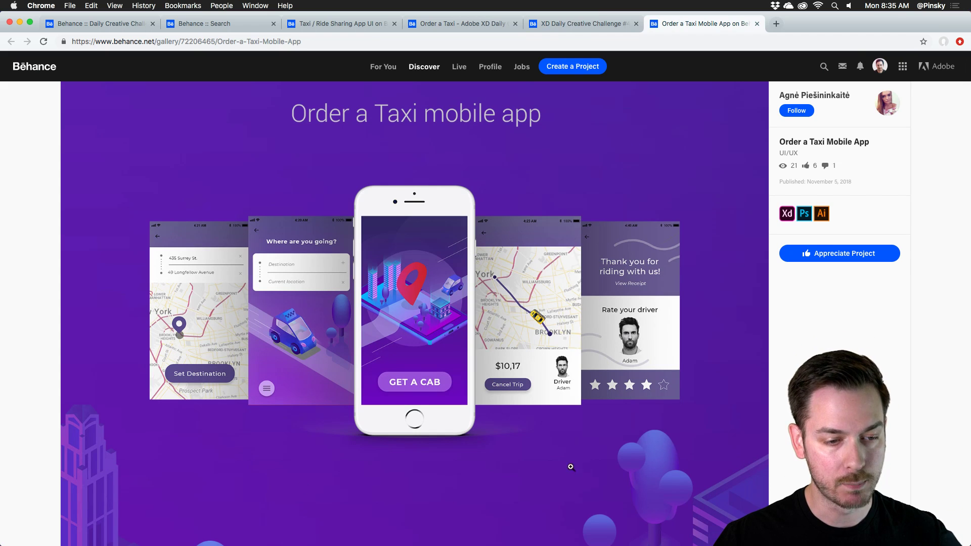
{"action": "scroll", "coordinate": [435, 291], "scroll_direction": "down", "scroll_amount": 10}
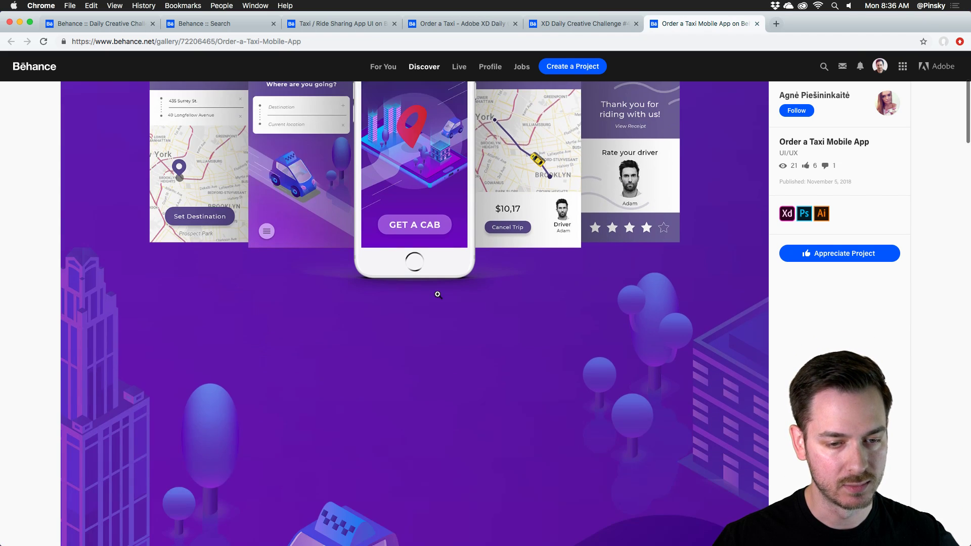
{"action": "scroll", "coordinate": [437, 294], "scroll_direction": "down", "scroll_amount": 15}
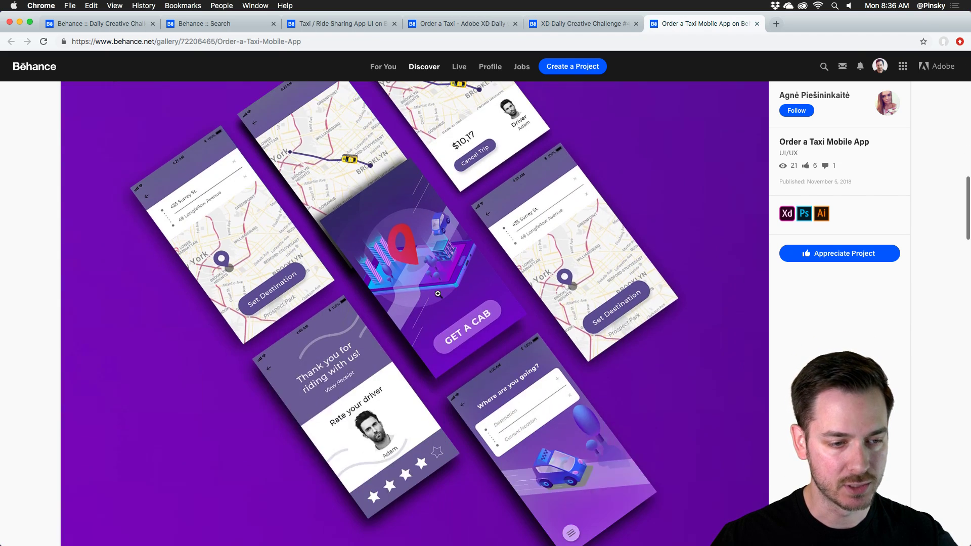
{"action": "scroll", "coordinate": [437, 294], "scroll_direction": "down", "scroll_amount": 15}
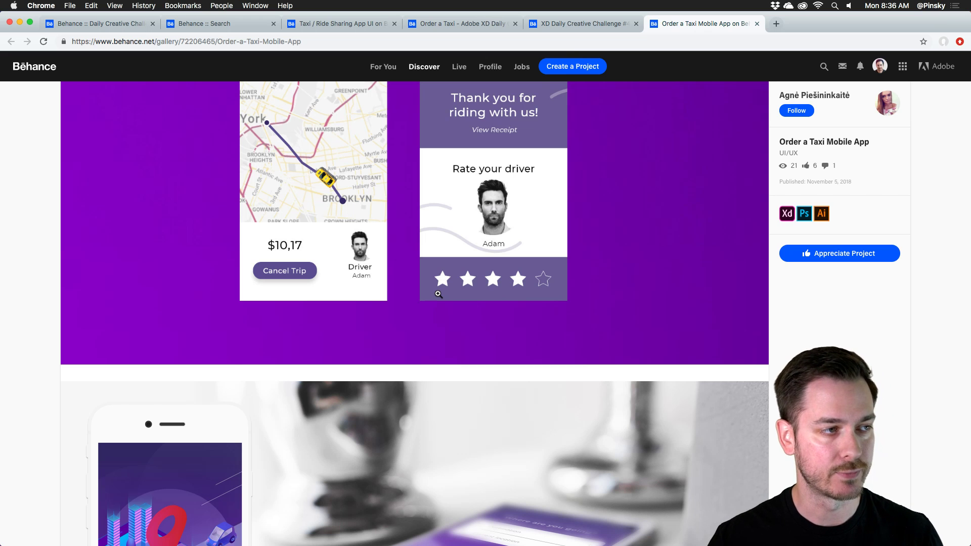
Return to the Daily Creative Challenge page and find the Monday, November 5 brief, eBook UI for Tablet.
{"action": "left_click", "coordinate": [101, 23]}
{"action": "scroll", "coordinate": [506, 303], "scroll_direction": "down", "scroll_amount": 7}
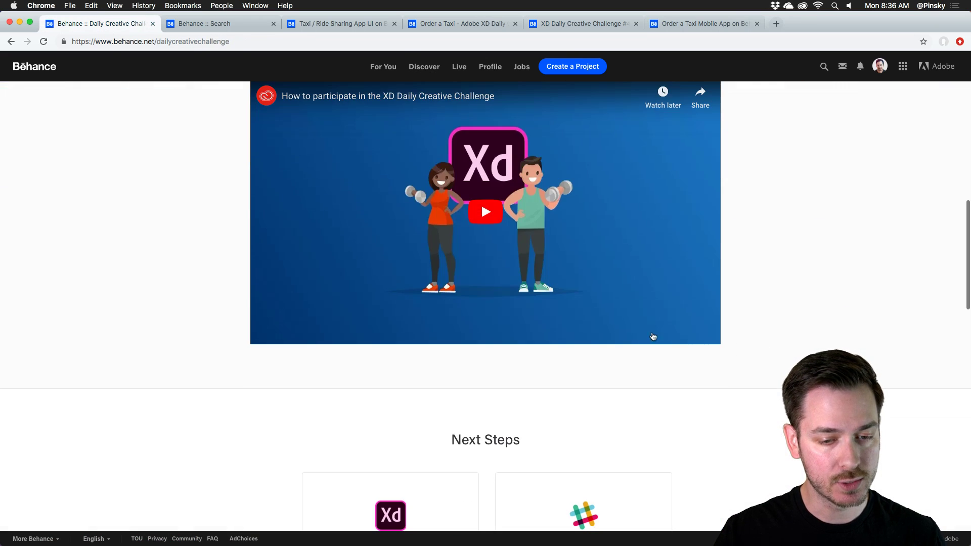
{"action": "scroll", "coordinate": [552, 336], "scroll_direction": "down", "scroll_amount": 10}
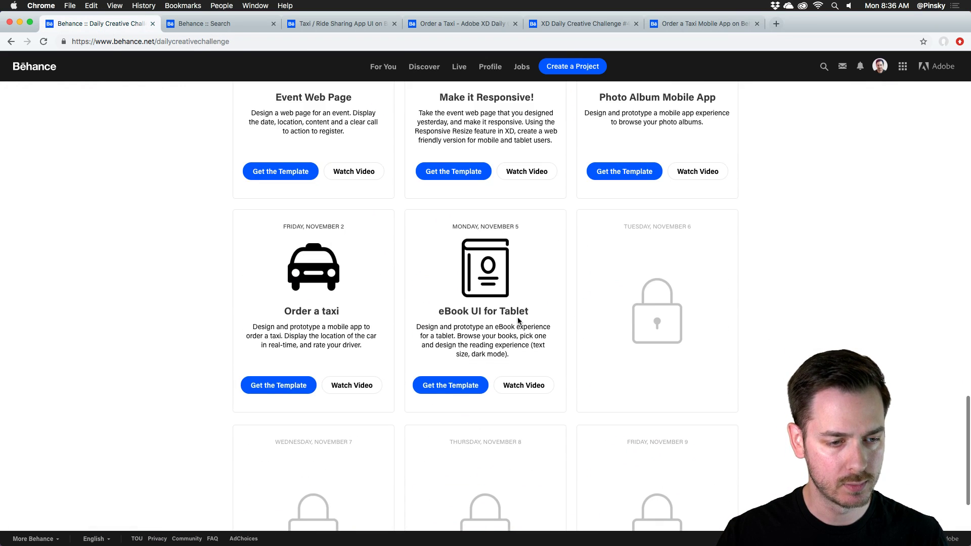
{"action": "scroll", "coordinate": [448, 319], "scroll_direction": "down", "scroll_amount": 1}
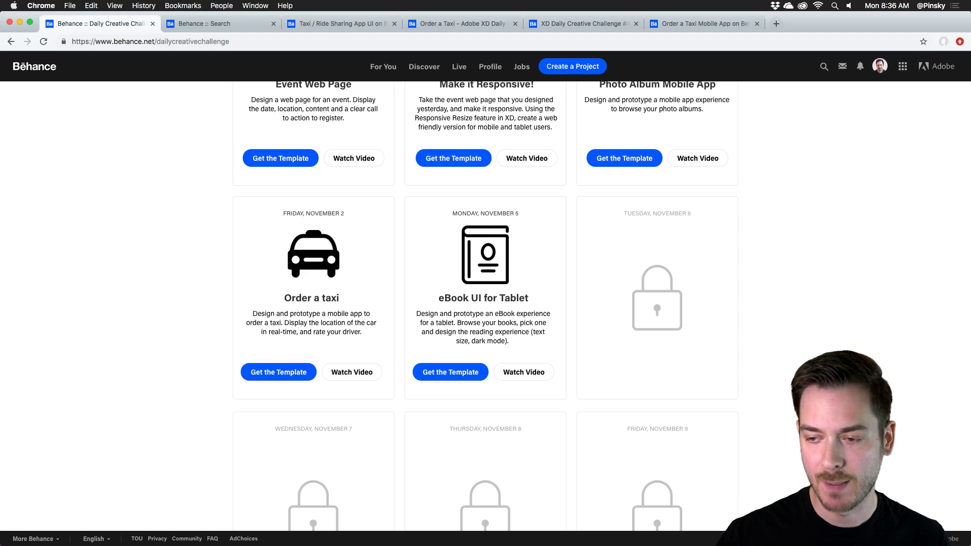
Show the #help_general channel in the Adobe XD Slack workspace, close it, and switch to the Day_5_eBook-UI document in XD.
{"action": "key", "text": "super+Tab"}
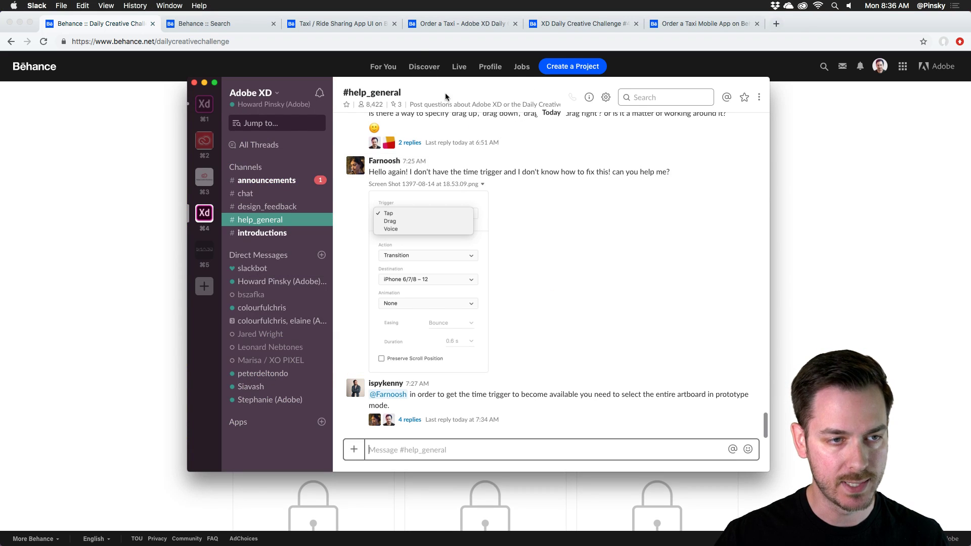
{"action": "key", "text": "super+w"}
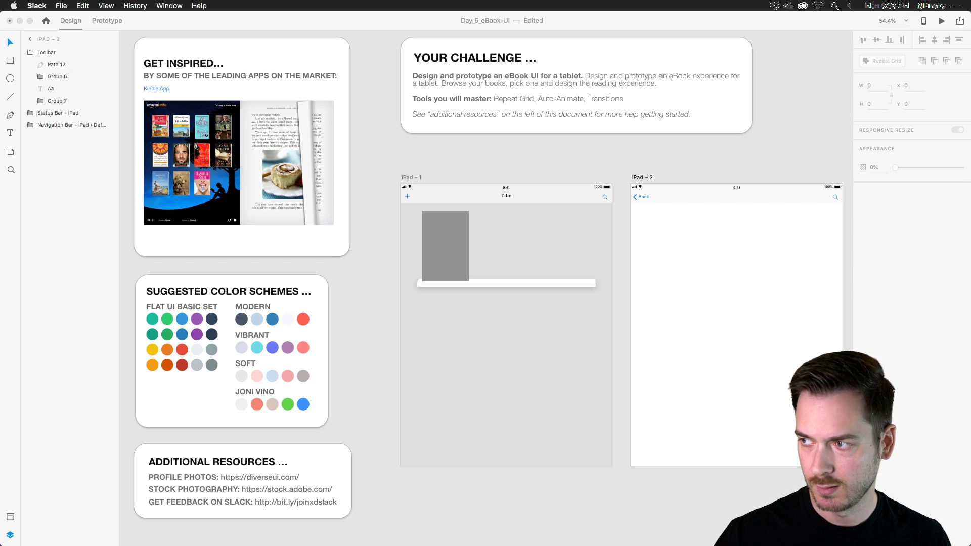
{"action": "left_click", "coordinate": [618, 146]}
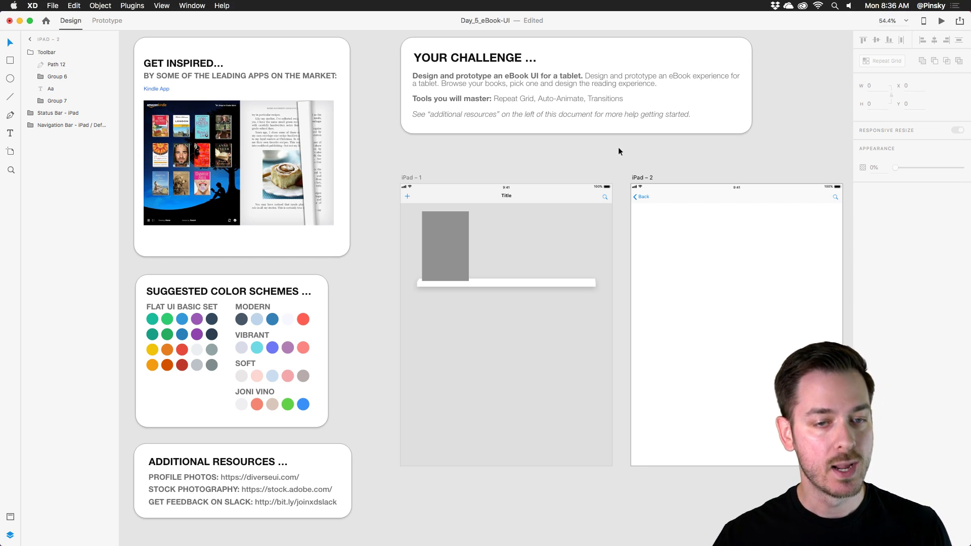
Examine the template's challenge brief and the Kindle App image under Get Inspired.
{"action": "scroll", "coordinate": [616, 153], "scroll_direction": "down", "scroll_amount": 1}
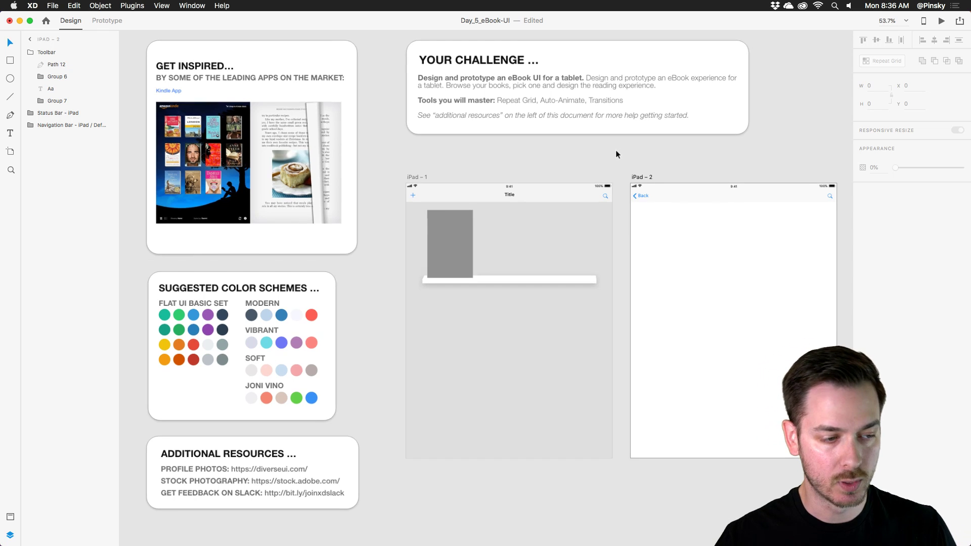
{"action": "scroll", "coordinate": [594, 160], "scroll_direction": "up", "scroll_amount": 1}
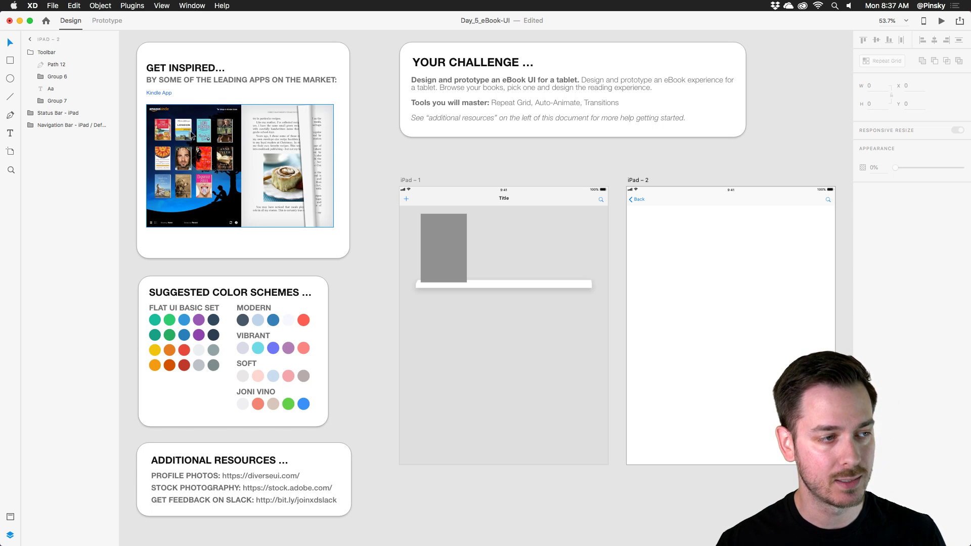
{"action": "scroll", "coordinate": [188, 136], "scroll_direction": "up", "scroll_amount": 6}
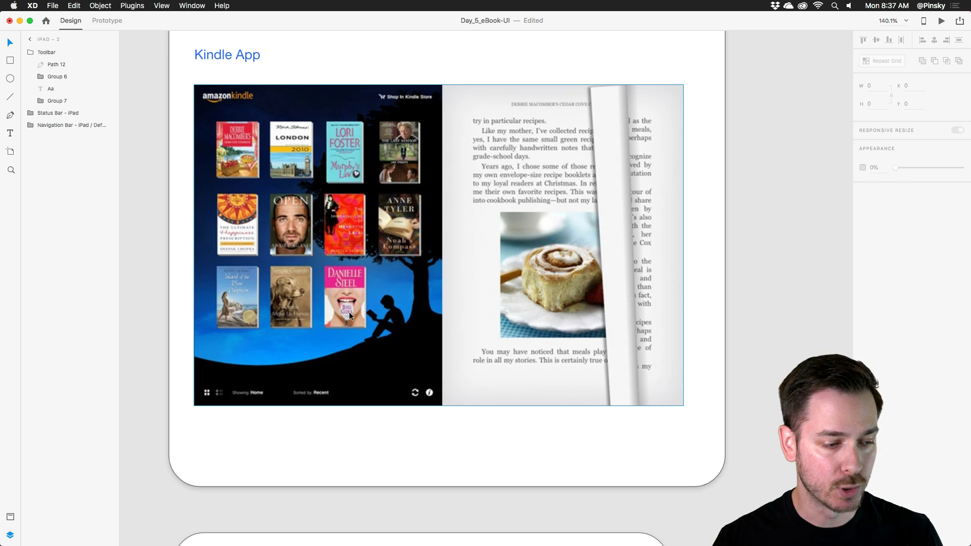
{"action": "scroll", "coordinate": [349, 315], "scroll_direction": "down", "scroll_amount": 5}
{"action": "scroll", "coordinate": [429, 334], "scroll_direction": "down", "scroll_amount": 5}
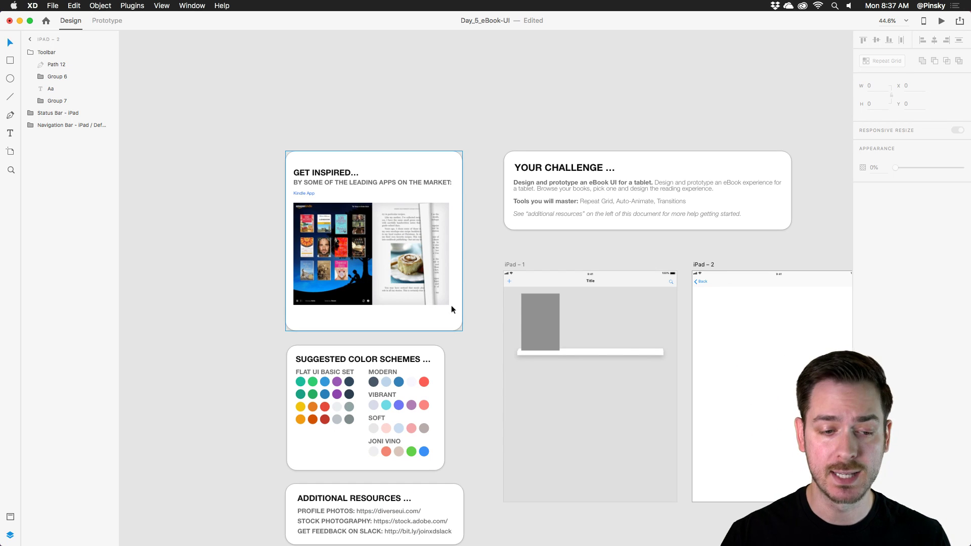
Examine the Suggested Color Schemes card, inspect the first teal swatch, and show the document's saved assets.
{"action": "left_click_drag", "start_coordinate": [451, 305], "coordinate": [459, 240]}
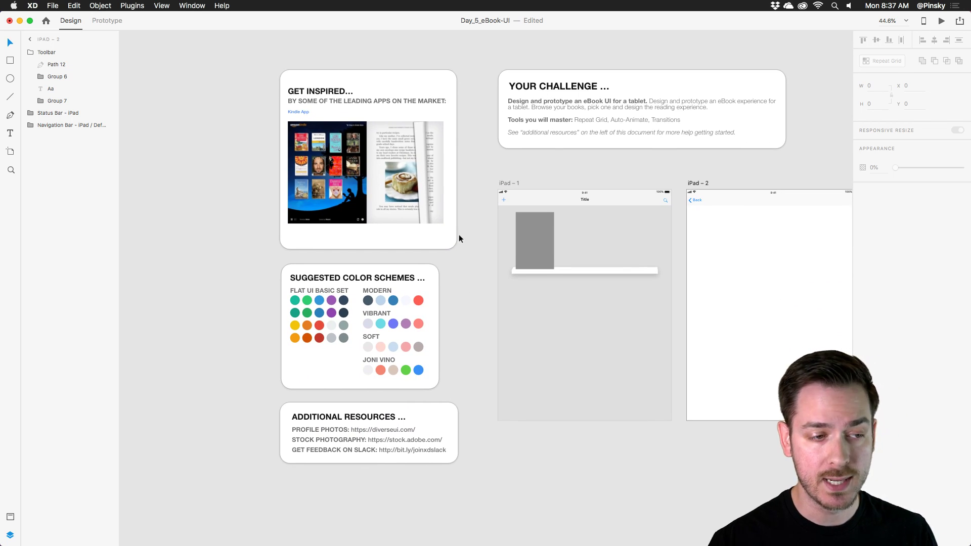
{"action": "scroll", "coordinate": [331, 344], "scroll_direction": "up", "scroll_amount": 3}
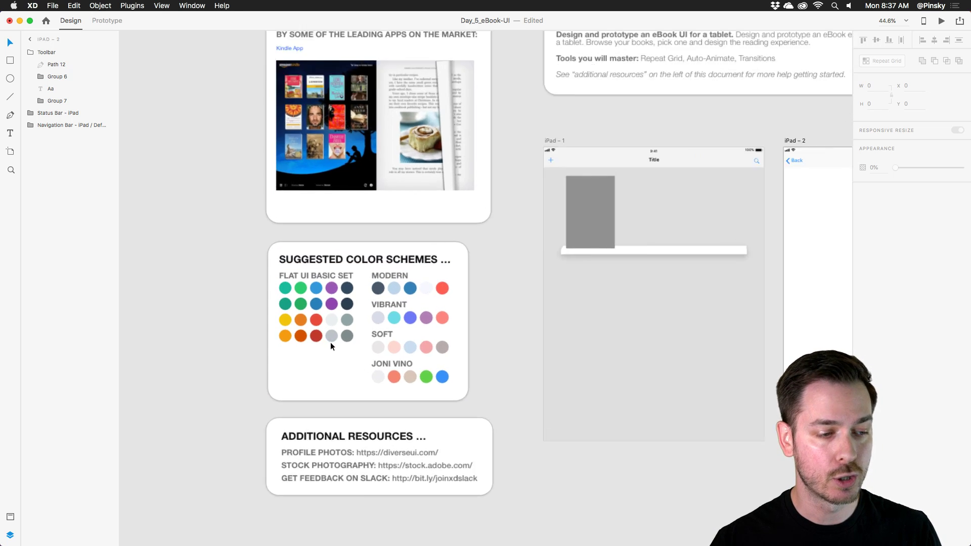
{"action": "scroll", "coordinate": [332, 345], "scroll_direction": "up", "scroll_amount": 3}
{"action": "scroll", "coordinate": [308, 296], "scroll_direction": "down", "scroll_amount": 2}
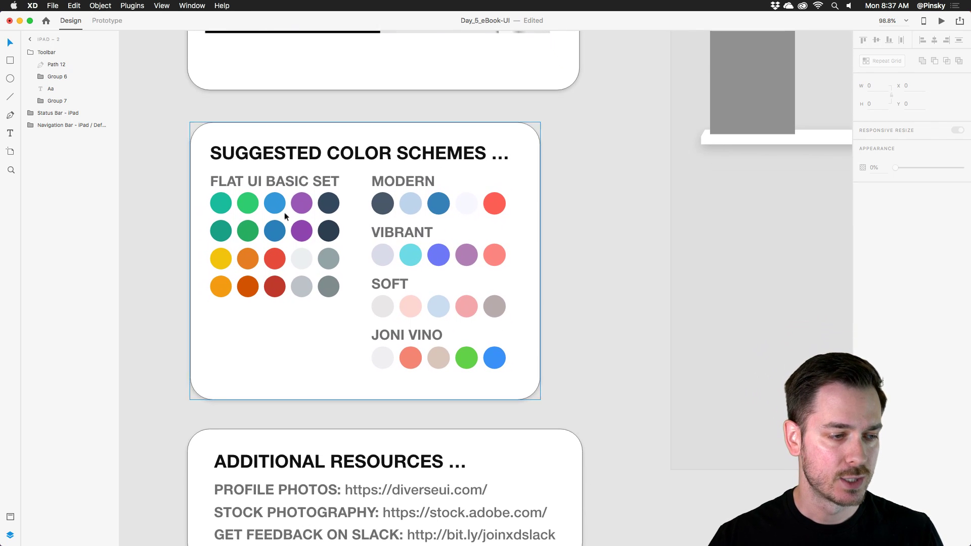
{"action": "left_click", "coordinate": [259, 349]}
{"action": "left_click", "coordinate": [230, 210]}
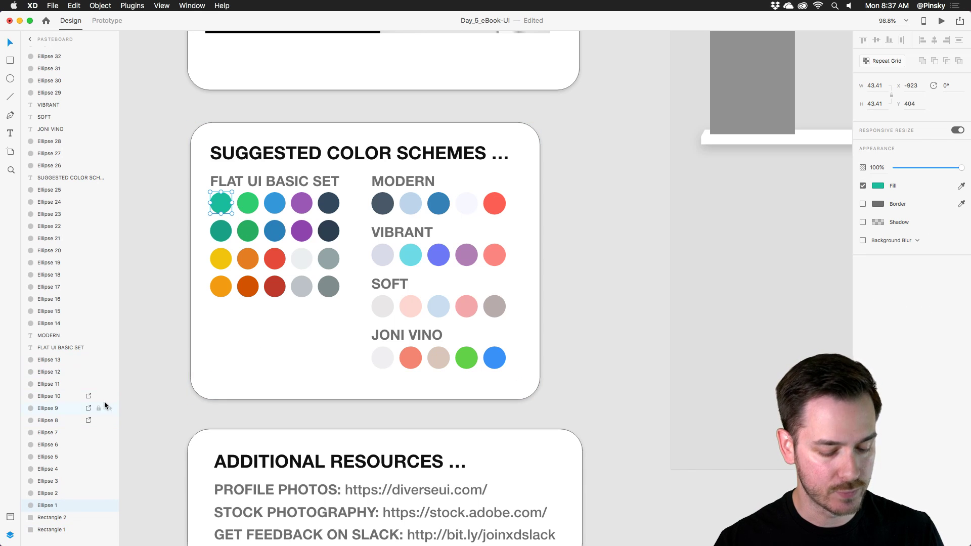
{"action": "left_click", "coordinate": [10, 516]}
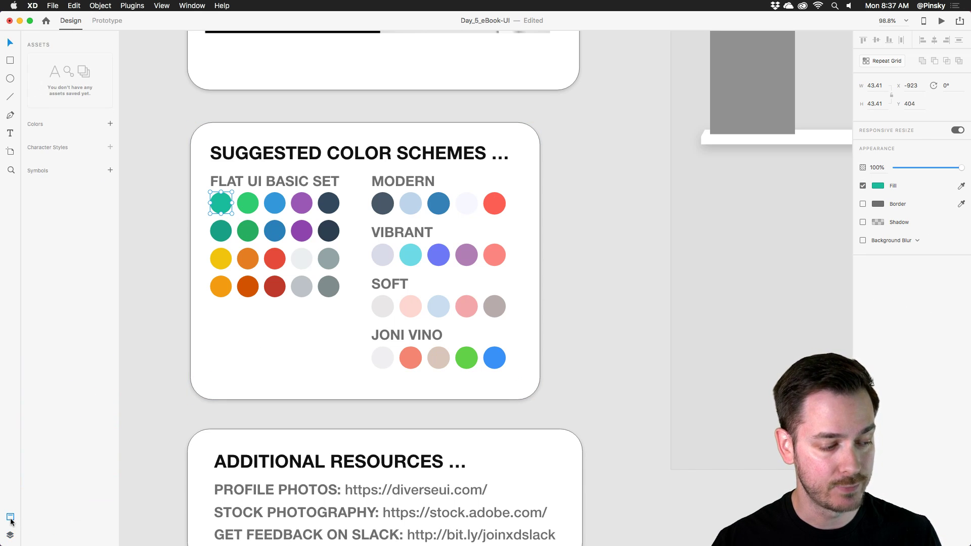
{"action": "left_click", "coordinate": [169, 178]}
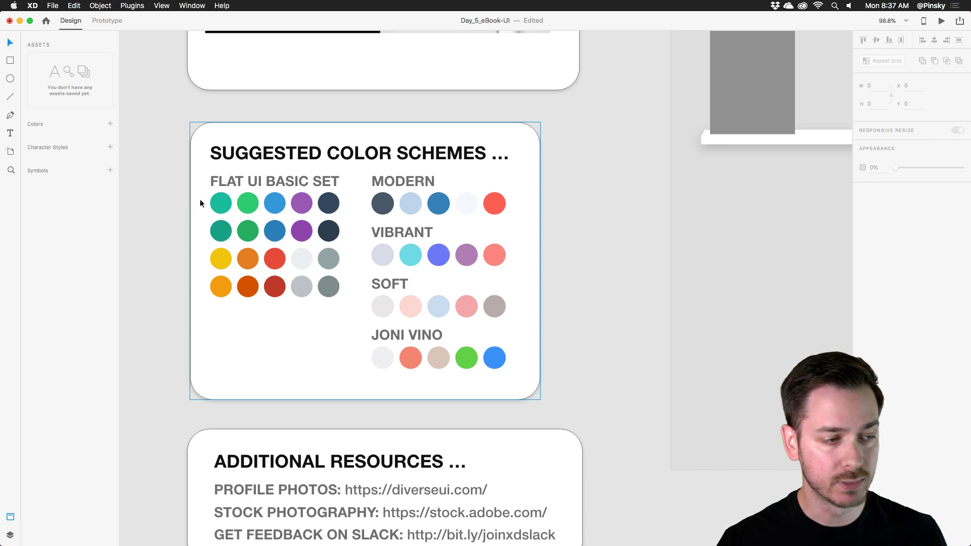
Delete the white card behind the suggested color swatches and save the third Flat UI Basic Set row's five colors as assets.
{"action": "left_click_drag", "start_coordinate": [196, 219], "coordinate": [338, 259]}
{"action": "key", "text": "Delete"}
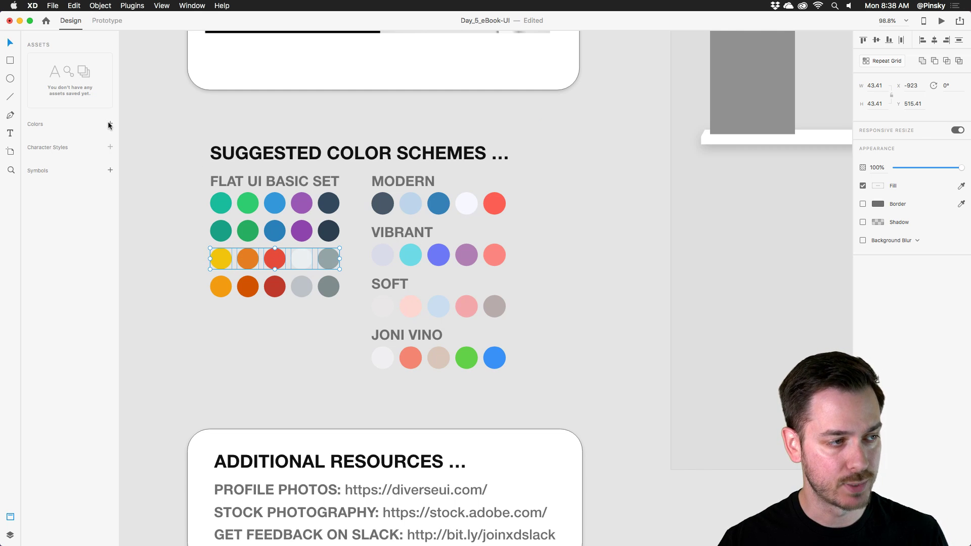
{"action": "left_click", "coordinate": [109, 124]}
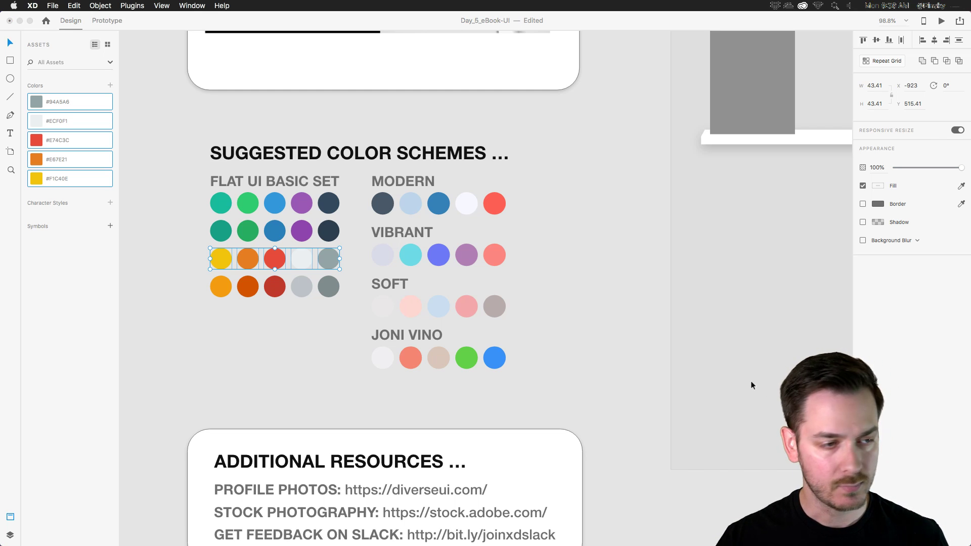
{"action": "left_click", "coordinate": [596, 299]}
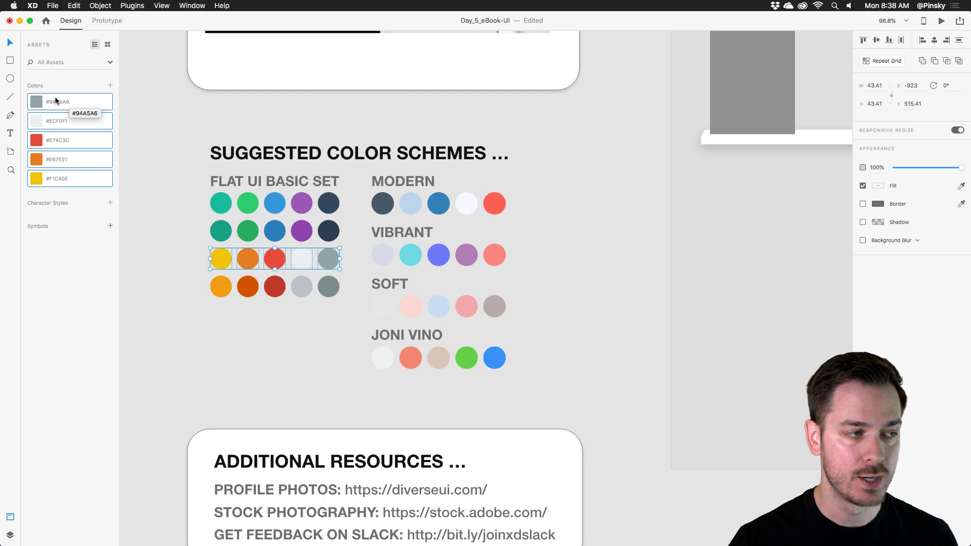
Try editing the shade of the red #E74C3C color asset, and undo the change.
{"action": "right_click", "coordinate": [36, 140]}
{"action": "left_click", "coordinate": [47, 155]}
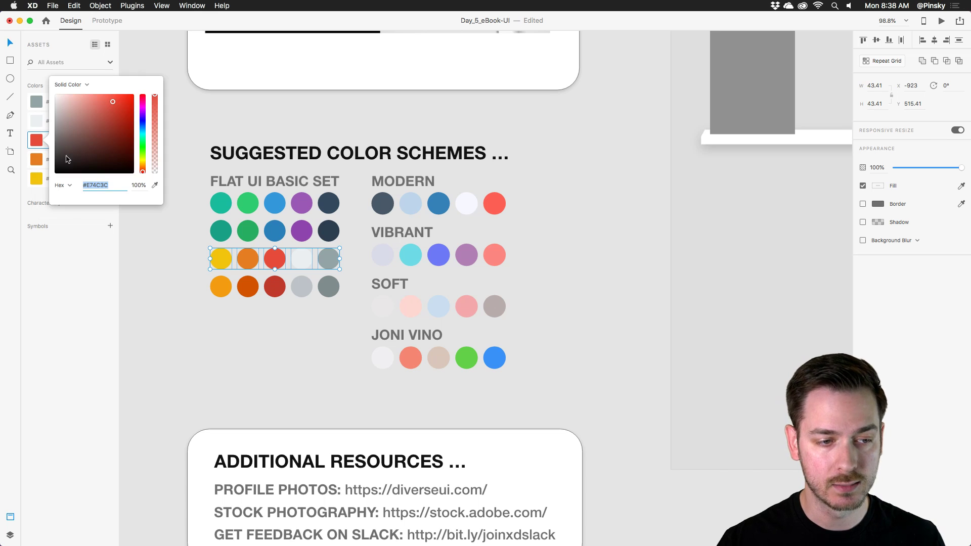
{"action": "left_click", "coordinate": [84, 135]}
{"action": "left_click_drag", "start_coordinate": [83, 134], "coordinate": [89, 120]}
{"action": "key", "text": "Escape"}
{"action": "key", "text": "super+z"}
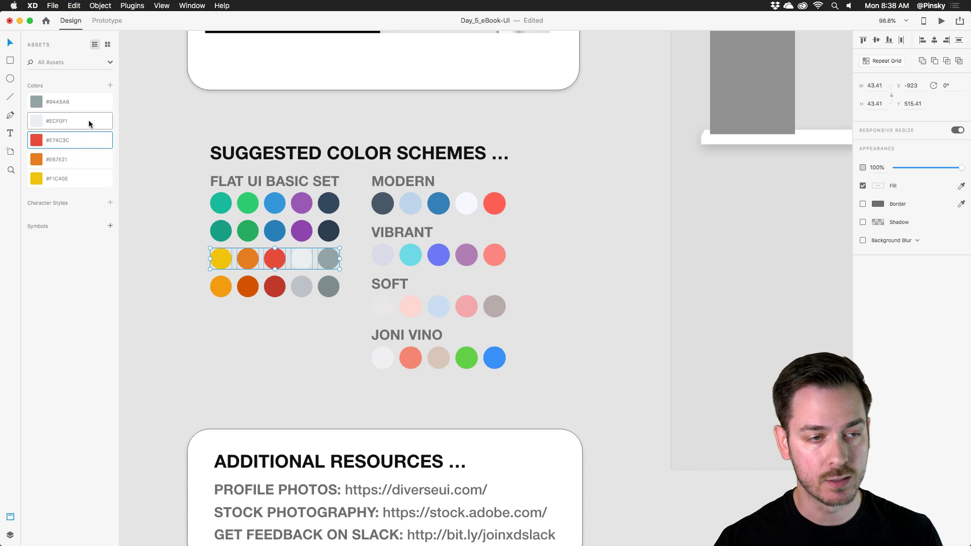
Duplicate the iPad – 1 artboard about 423 px below the original, aligned with its left edge.
{"action": "left_click", "coordinate": [612, 172]}
{"action": "scroll", "coordinate": [612, 172], "scroll_direction": "down", "scroll_amount": 5}
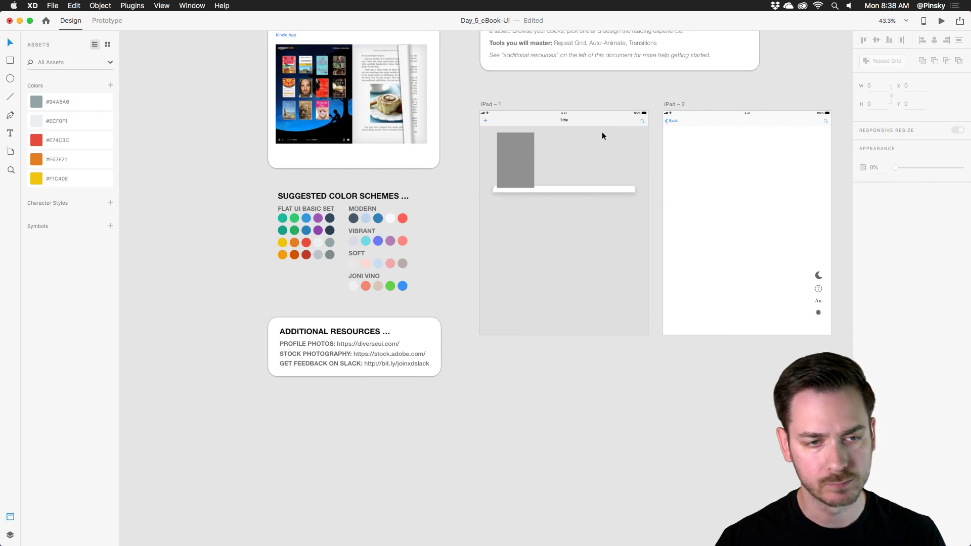
{"action": "scroll", "coordinate": [506, 86], "scroll_direction": "down", "scroll_amount": 2}
{"action": "scroll", "coordinate": [506, 86], "scroll_direction": "right", "scroll_amount": 2}
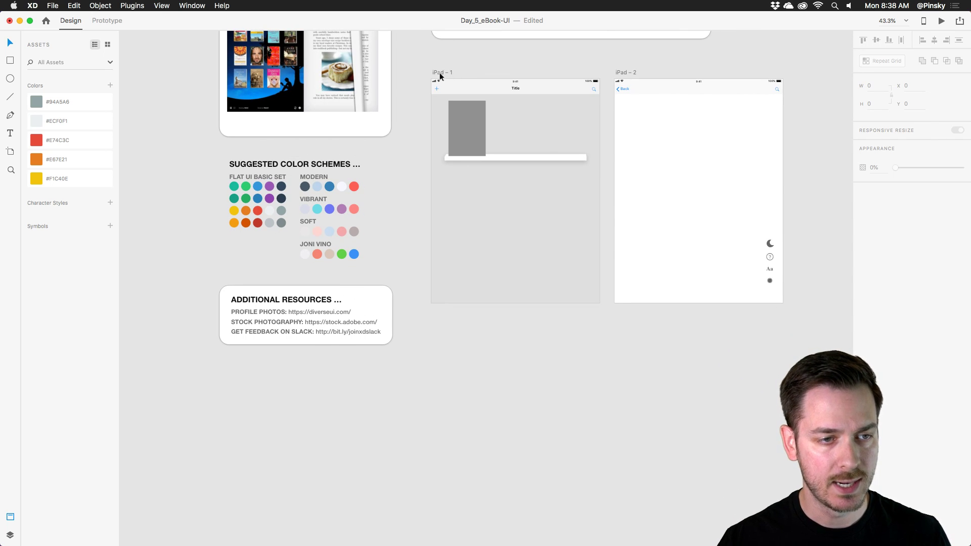
{"action": "left_click_drag", "start_coordinate": [440, 71], "coordinate": [448, 390]}
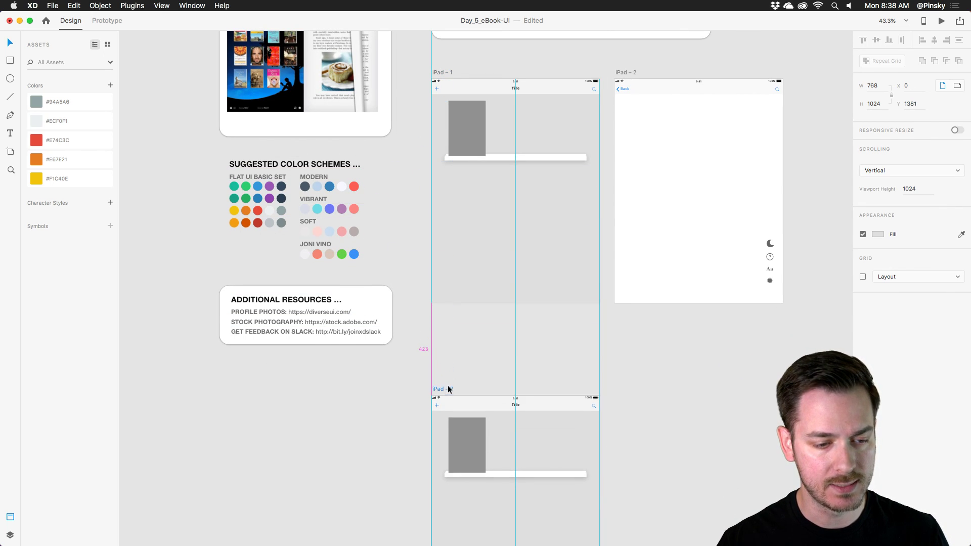
Delete the gray book placeholder and the white shelf bar from the iPad – 3 artboard.
{"action": "scroll", "coordinate": [449, 240], "scroll_direction": "down", "scroll_amount": 5}
{"action": "scroll", "coordinate": [448, 240], "scroll_direction": "right", "scroll_amount": 1}
{"action": "left_click", "coordinate": [431, 177]}
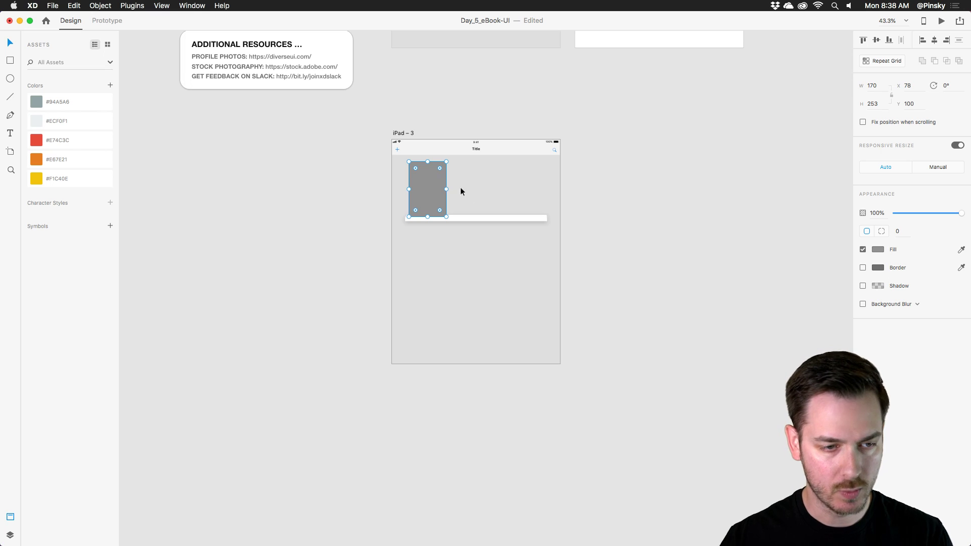
{"action": "key", "text": "Delete"}
{"action": "left_click", "coordinate": [468, 216]}
{"action": "key", "text": "Delete"}
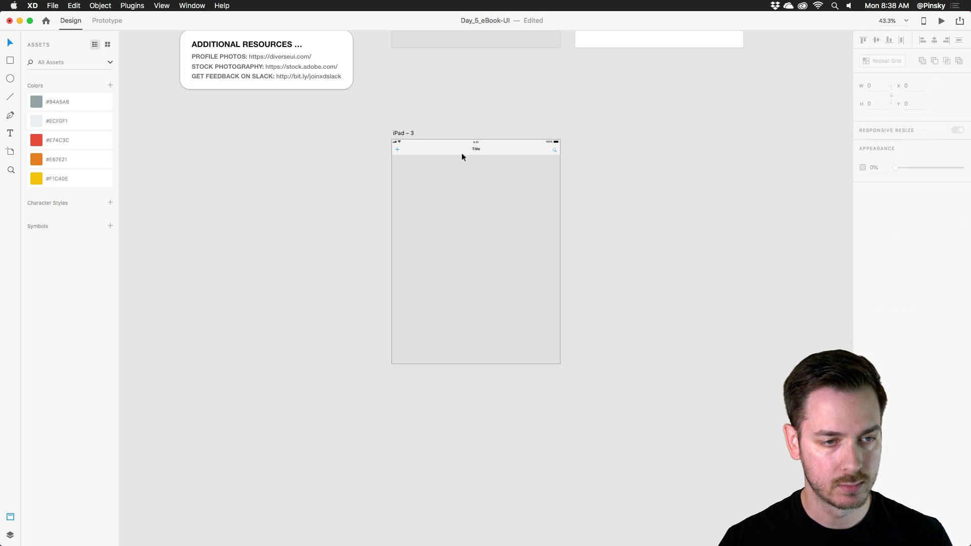
Inspect the status bar and title group on the iPad – 3 artboard, and show the list of available UI kits.
{"action": "scroll", "coordinate": [460, 151], "scroll_direction": "up", "scroll_amount": 5}
{"action": "left_click", "coordinate": [484, 147]}
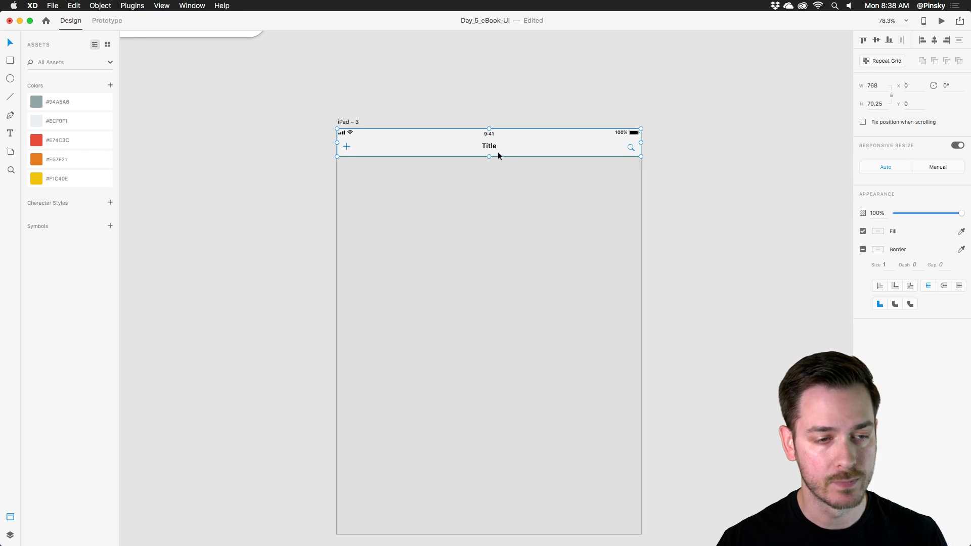
{"action": "double_click", "coordinate": [486, 146]}
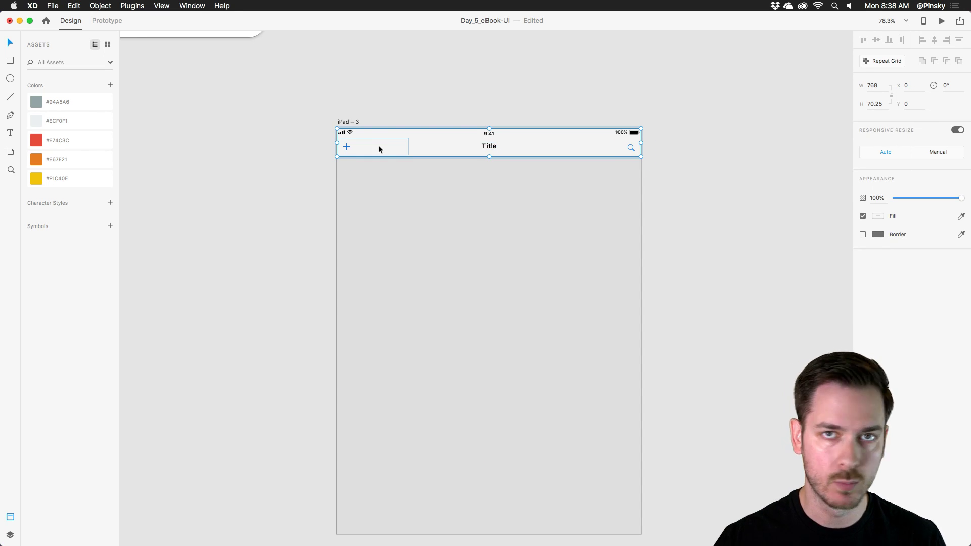
{"action": "left_click", "coordinate": [442, 185]}
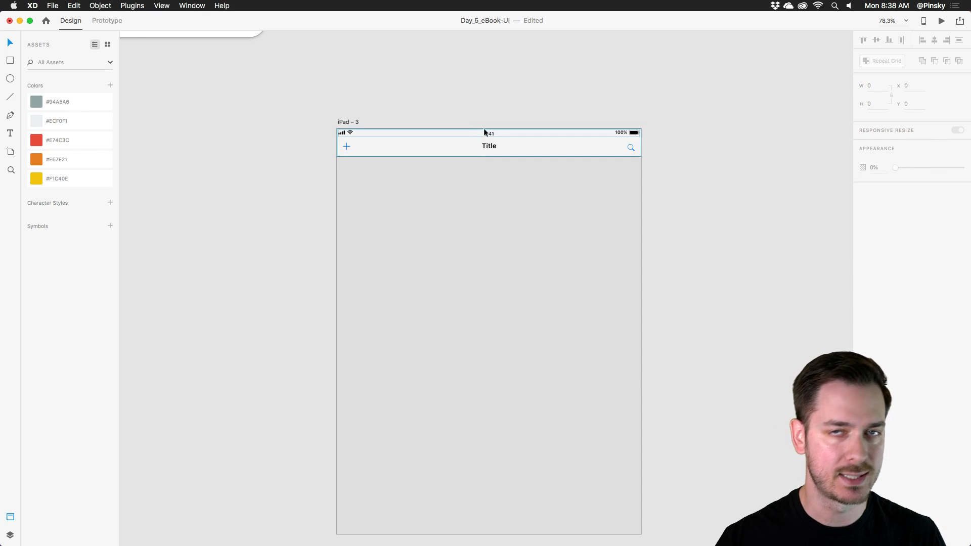
{"action": "left_click", "coordinate": [55, 5]}
{"action": "mouse_move", "coordinate": [70, 49]}
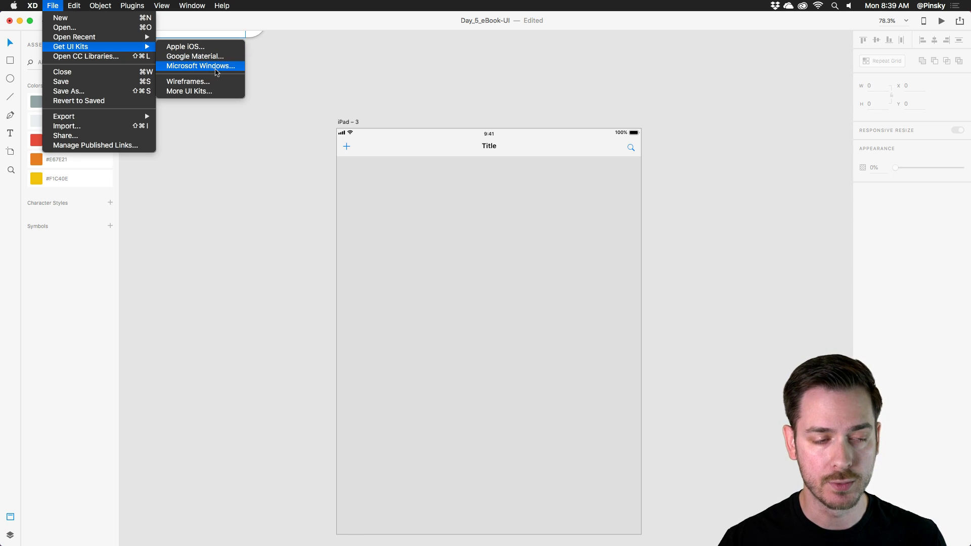
{"action": "left_click", "coordinate": [485, 141]}
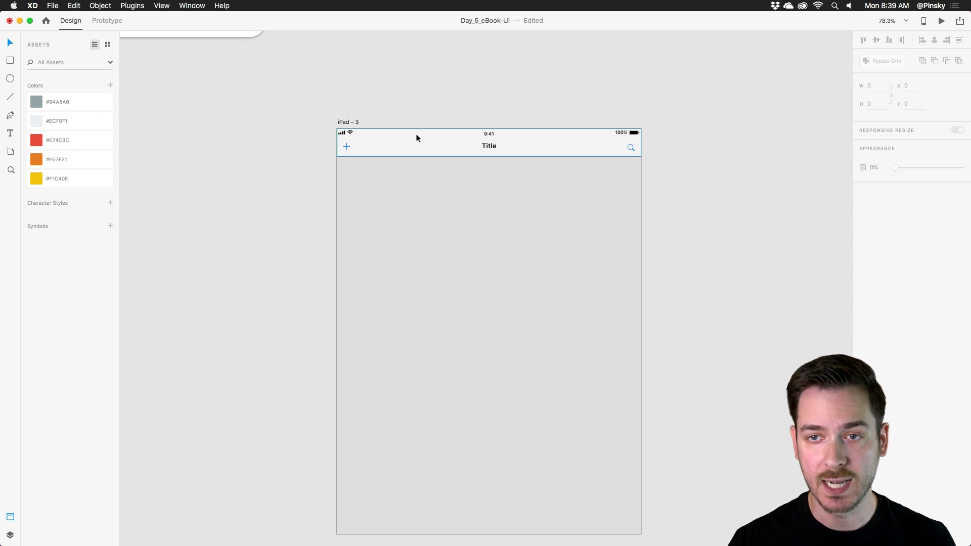
{"action": "scroll", "coordinate": [423, 136], "scroll_direction": "down", "scroll_amount": 5}
{"action": "scroll", "coordinate": [449, 182], "scroll_direction": "down", "scroll_amount": 2}
{"action": "scroll", "coordinate": [448, 181], "scroll_direction": "right", "scroll_amount": 2}
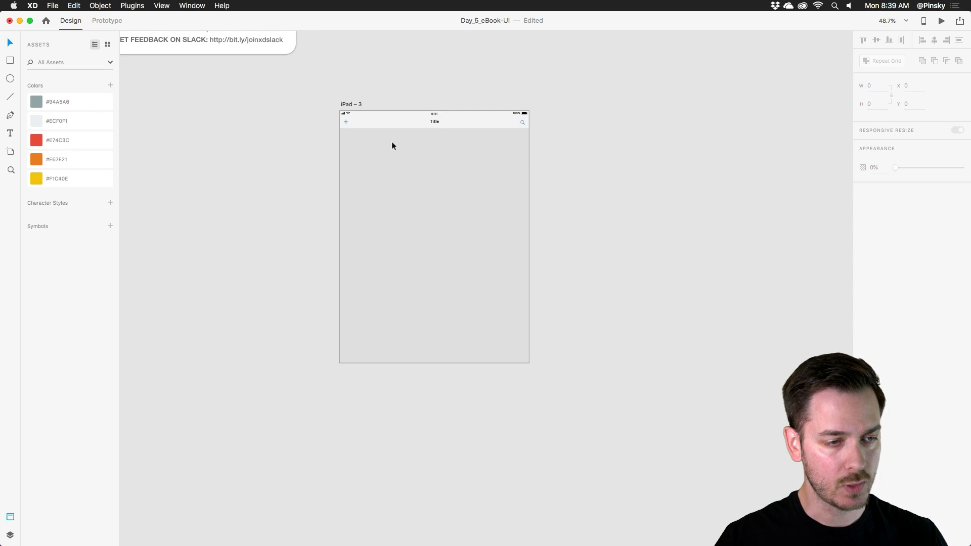
{"action": "left_click_drag", "start_coordinate": [412, 101], "coordinate": [435, 143]}
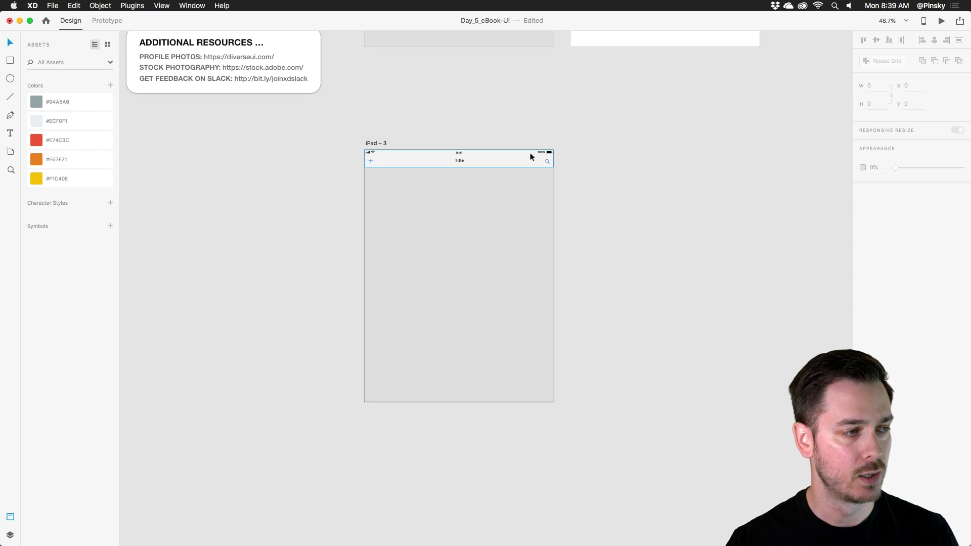
Draw a borderless white book cover rectangle about 144 × 206 px near the iPad – 3 artboard's upper-left corner, at about X 54, Y 127.
{"action": "left_click", "coordinate": [10, 61]}
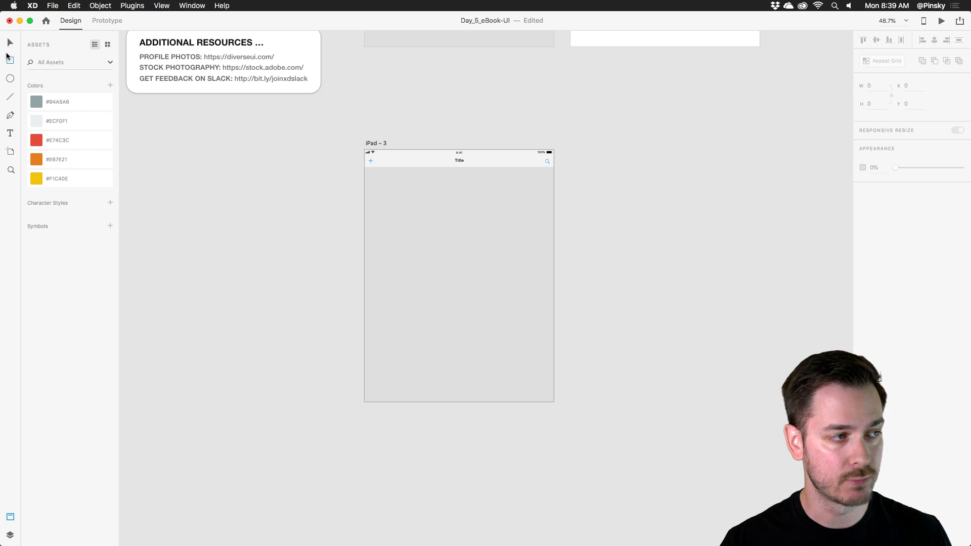
{"action": "scroll", "coordinate": [500, 251], "scroll_direction": "up", "scroll_amount": 5}
{"action": "left_click_drag", "start_coordinate": [394, 211], "coordinate": [432, 203]}
{"action": "left_click_drag", "start_coordinate": [294, 107], "coordinate": [369, 214]}
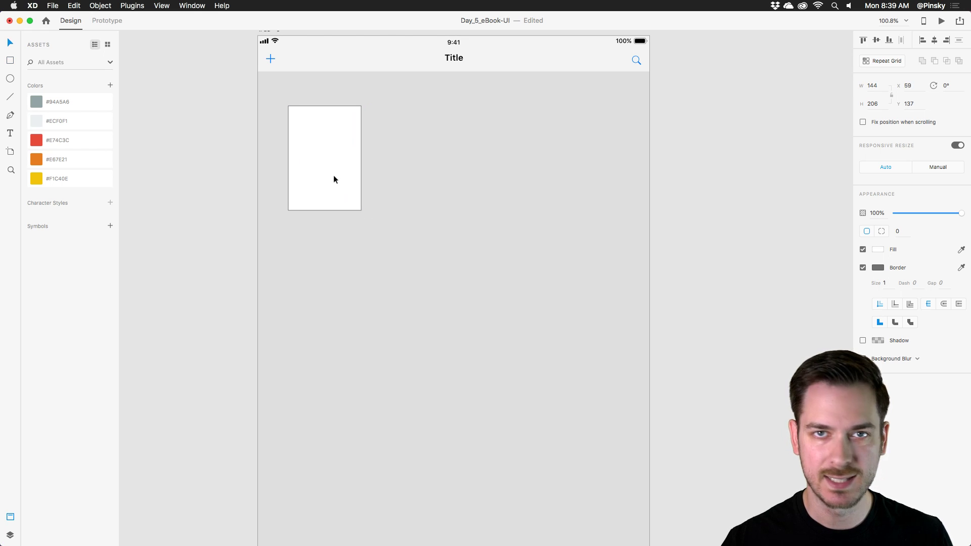
{"action": "left_click_drag", "start_coordinate": [334, 179], "coordinate": [329, 177]}
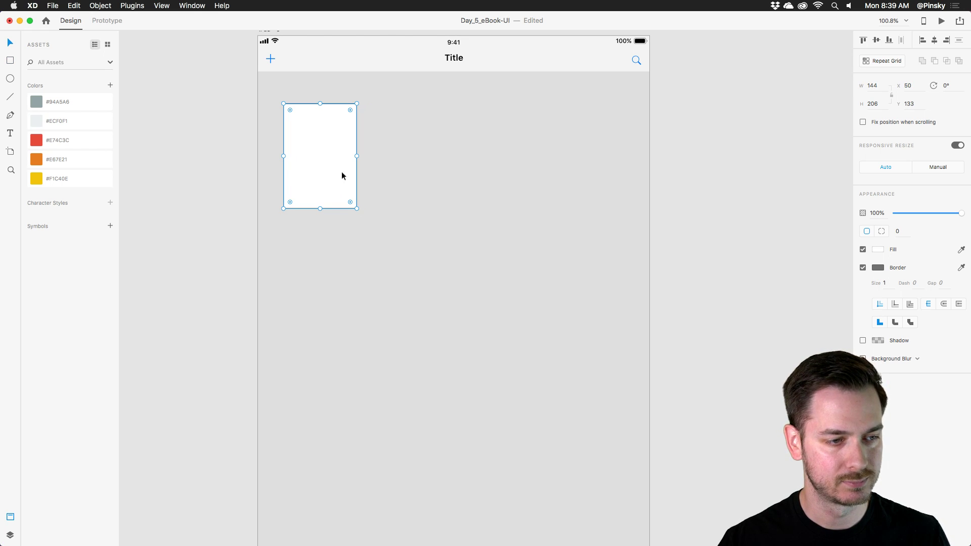
{"action": "left_click", "coordinate": [863, 268]}
{"action": "left_click_drag", "start_coordinate": [326, 165], "coordinate": [326, 160]}
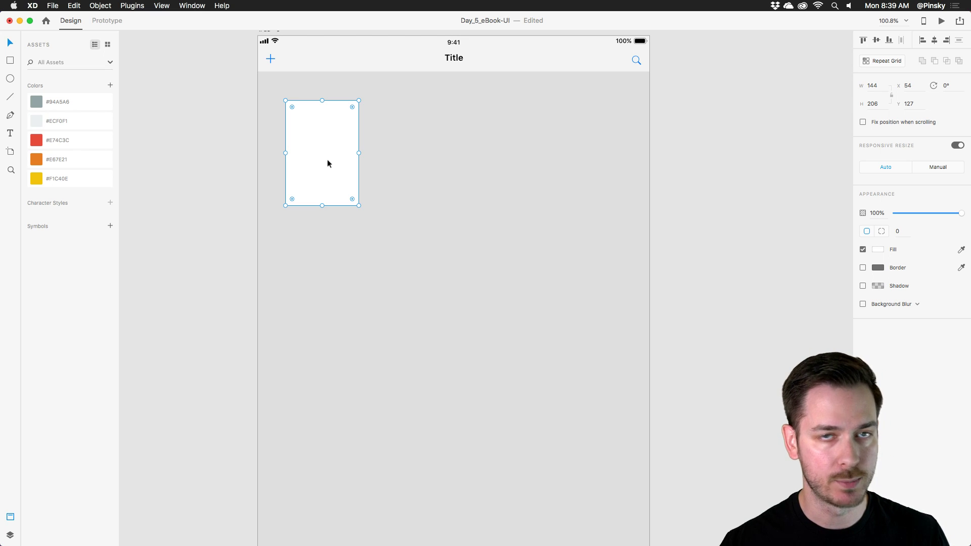
Examine the Kindle app reference image in the Get Inspired card, and return to the iPad – 3 artboard.
{"action": "scroll", "coordinate": [363, 182], "scroll_direction": "down", "scroll_amount": 3}
{"action": "scroll", "coordinate": [569, 322], "scroll_direction": "left", "scroll_amount": 5}
{"action": "scroll", "coordinate": [570, 322], "scroll_direction": "up", "scroll_amount": 10}
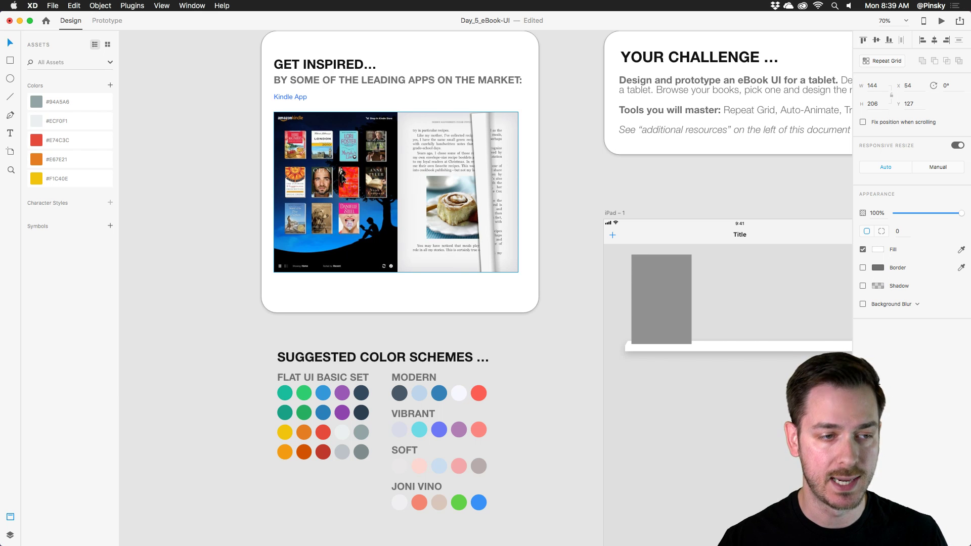
{"action": "left_click_drag", "start_coordinate": [502, 238], "coordinate": [369, 106]}
{"action": "scroll", "coordinate": [369, 106], "scroll_direction": "down", "scroll_amount": 10}
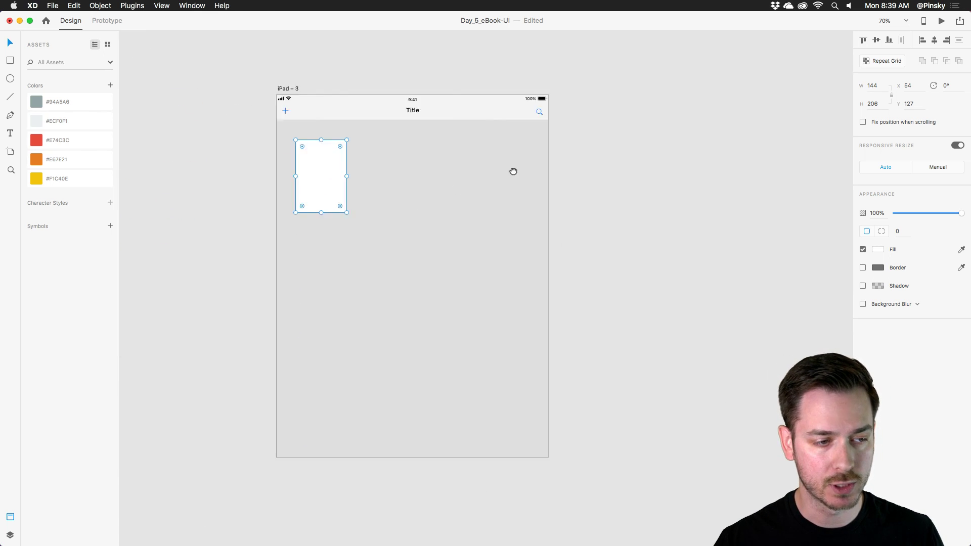
{"action": "scroll", "coordinate": [457, 190], "scroll_direction": "left", "scroll_amount": 3}
{"action": "scroll", "coordinate": [461, 197], "scroll_direction": "right", "scroll_amount": 2}
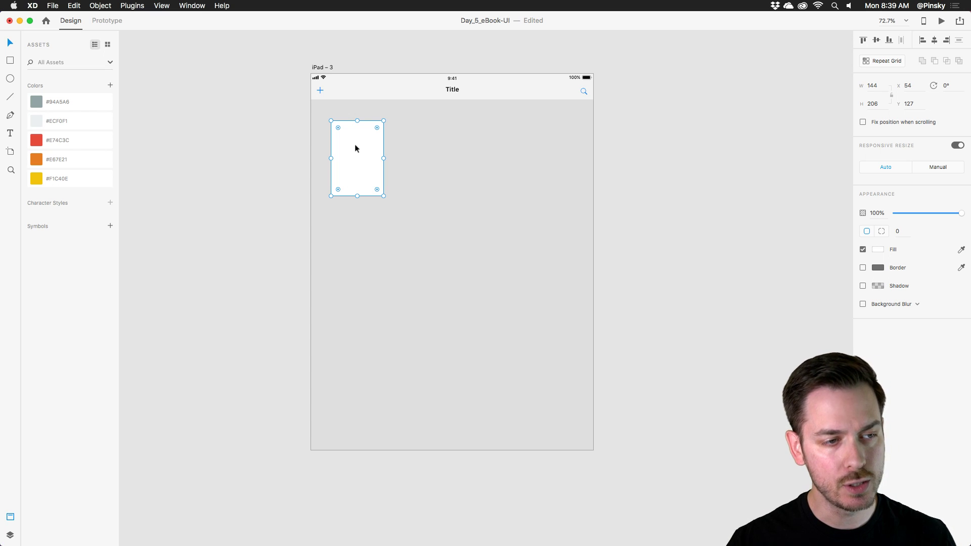
Move the white rectangle to X 50, Y 130 and turn it into a Repeat Grid of three columns by three rows.
{"action": "mouse_move", "coordinate": [355, 146]}
{"action": "left_mouse_down"}
{"action": "mouse_move", "coordinate": [370, 163]}
{"action": "mouse_move", "coordinate": [355, 145]}
{"action": "left_mouse_up"}
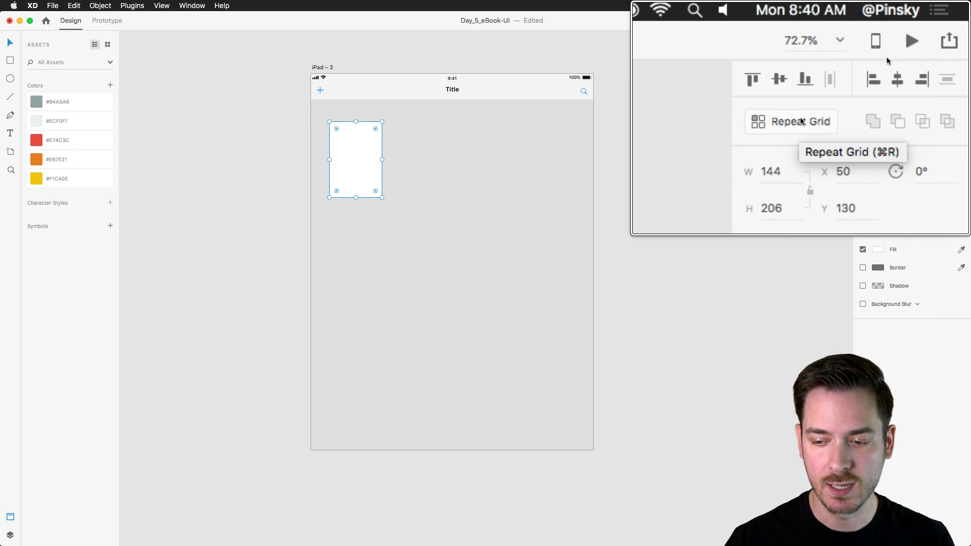
{"action": "left_click", "coordinate": [886, 61]}
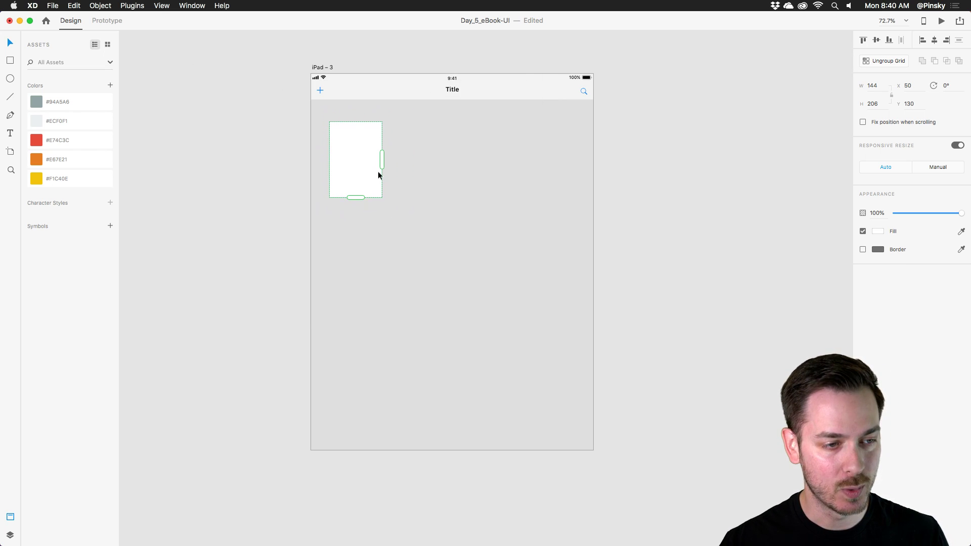
{"action": "scroll", "coordinate": [378, 170], "scroll_direction": "up", "scroll_amount": 5}
{"action": "left_click_drag", "start_coordinate": [382, 152], "coordinate": [597, 131]}
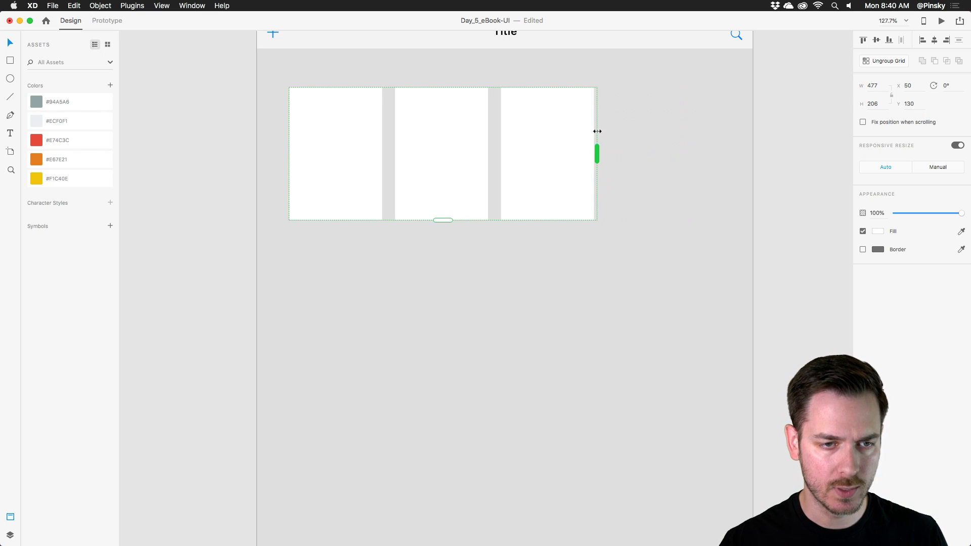
{"action": "left_click_drag", "start_coordinate": [442, 220], "coordinate": [441, 486]}
{"action": "scroll", "coordinate": [474, 440], "scroll_direction": "down", "scroll_amount": 3}
{"action": "left_click", "coordinate": [511, 360]}
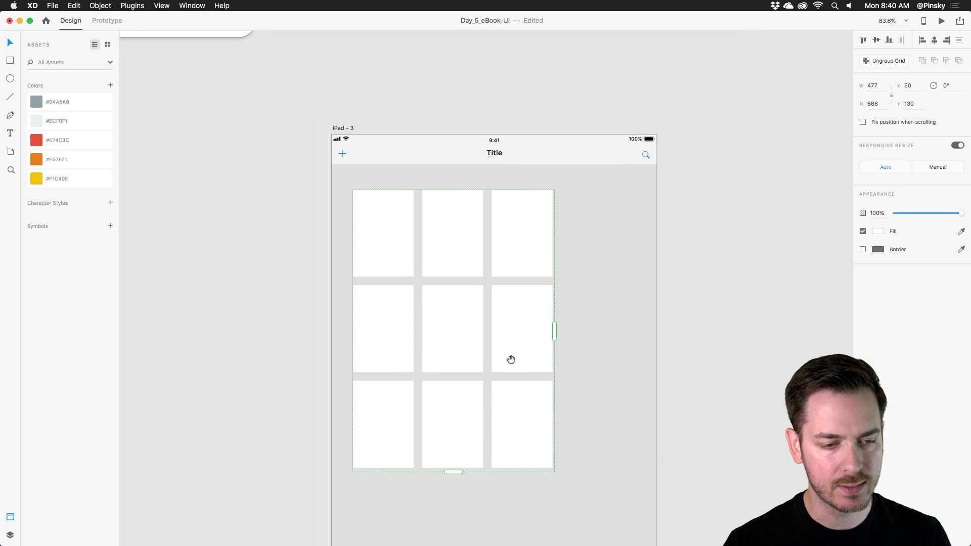
{"action": "scroll", "coordinate": [477, 237], "scroll_direction": "down", "scroll_amount": 2}
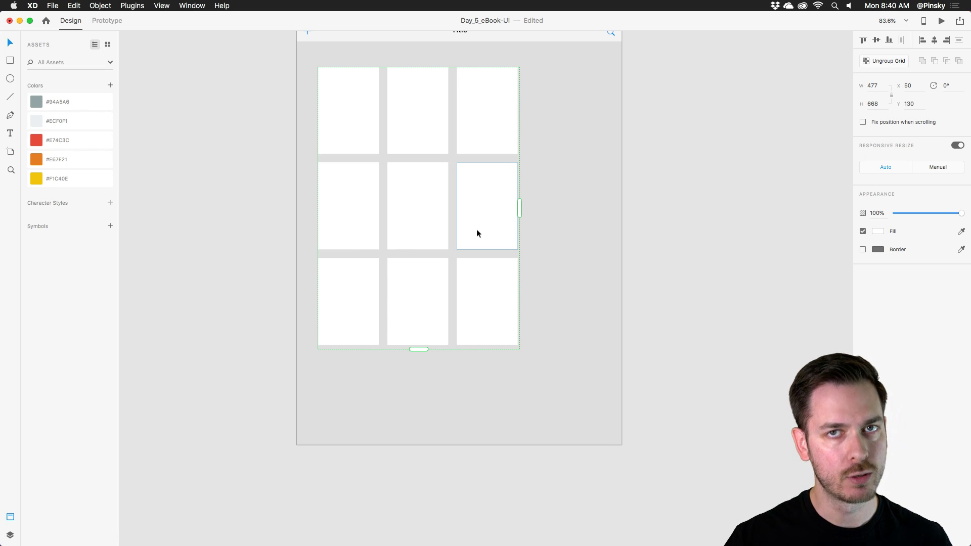
Widen the grid's column and row gaps to make it about 655 × 824 px, and move it to X 57, Y 134.
{"action": "scroll", "coordinate": [451, 212], "scroll_direction": "up", "scroll_amount": 2}
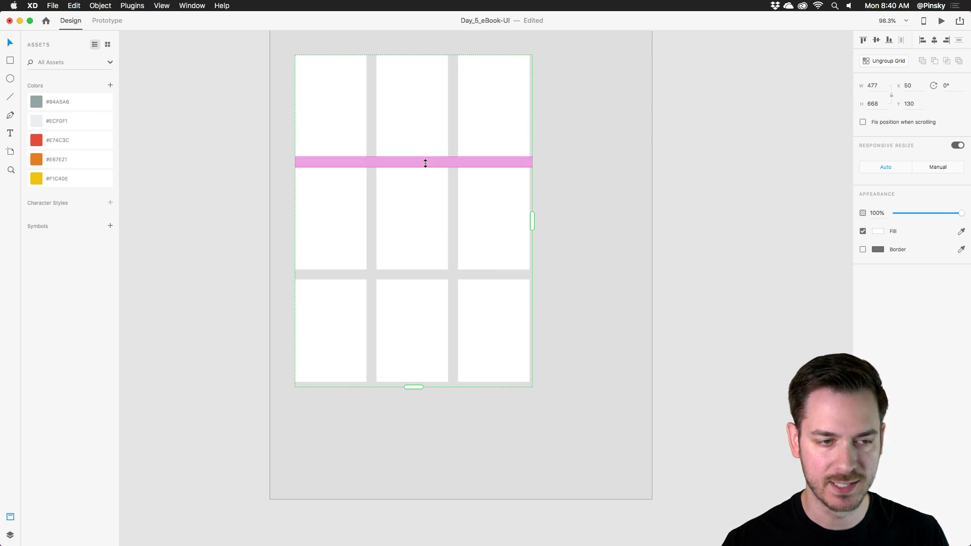
{"action": "left_click_drag", "start_coordinate": [451, 130], "coordinate": [538, 128]}
{"action": "left_click_drag", "start_coordinate": [480, 164], "coordinate": [479, 201]}
{"action": "scroll", "coordinate": [478, 200], "scroll_direction": "up", "scroll_amount": 2}
{"action": "scroll", "coordinate": [478, 202], "scroll_direction": "down", "scroll_amount": 2}
{"action": "left_click_drag", "start_coordinate": [474, 156], "coordinate": [472, 159]}
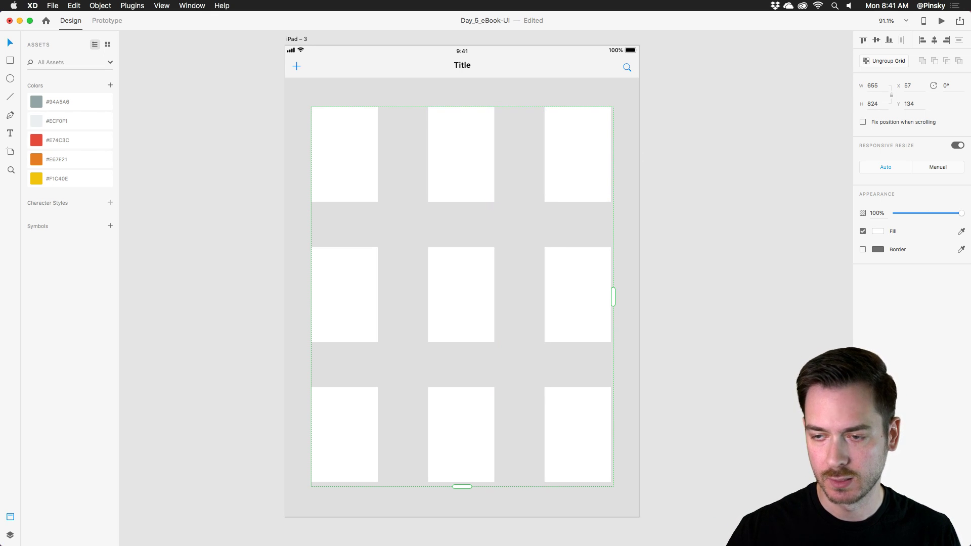
Switch to Finder, close the Movies window, and position the Books folder window so the grid's first row stays visible.
{"action": "key", "text": "super+Tab"}
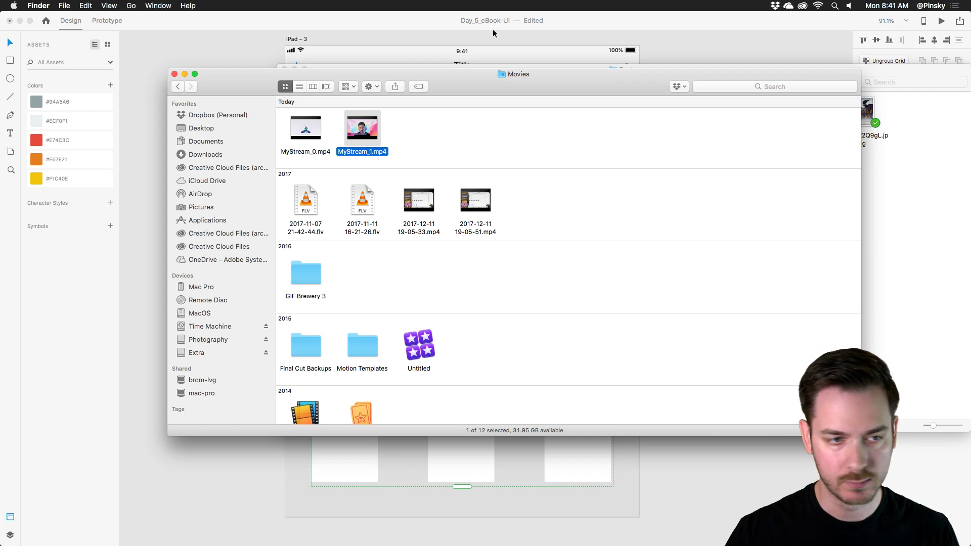
{"action": "left_click_drag", "start_coordinate": [504, 75], "coordinate": [596, 108]}
{"action": "key", "text": "super+w"}
{"action": "left_click_drag", "start_coordinate": [713, 72], "coordinate": [606, 91]}
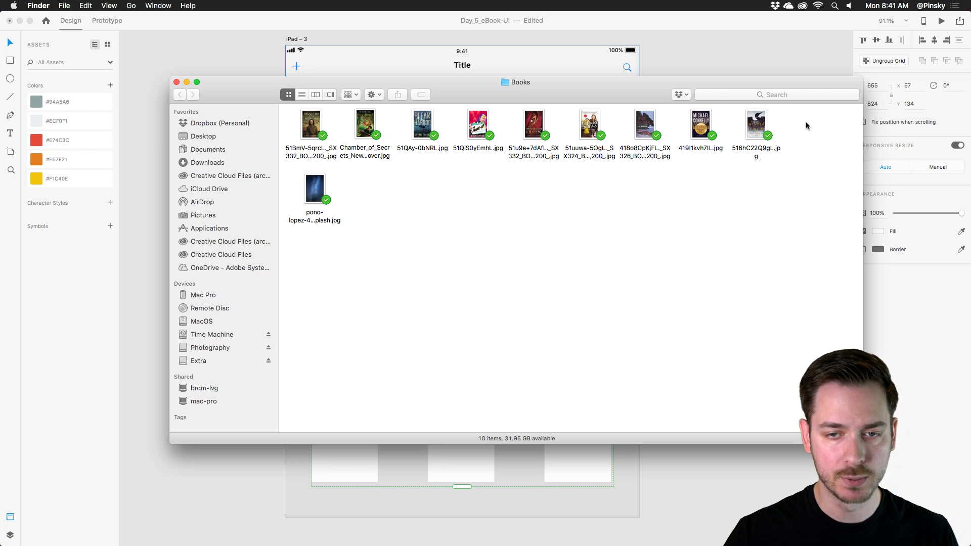
{"action": "left_click_drag", "start_coordinate": [570, 98], "coordinate": [676, 220]}
Try placing the first two cover images from the Books folder individually into the grid's first-row cells, and undo both placements.
{"action": "left_click_drag", "start_coordinate": [425, 240], "coordinate": [364, 157]}
{"action": "left_click_drag", "start_coordinate": [470, 246], "coordinate": [475, 178]}
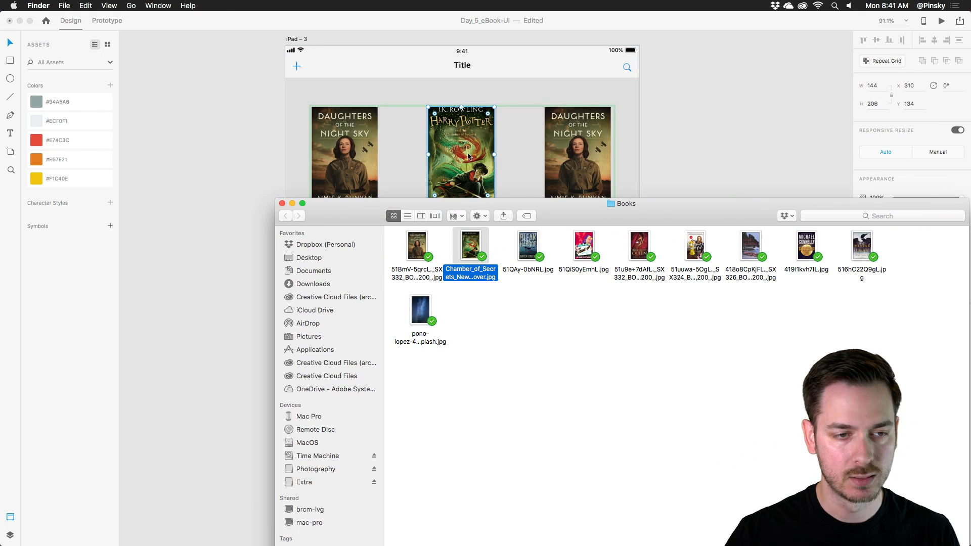
{"action": "left_click", "coordinate": [487, 155]}
{"action": "key", "text": "super+z"}
{"action": "key", "text": "super+z"}
Fill the Repeat Grid with the nine book cover images from the Books folder by placing them together in its first cell.
{"action": "key", "text": "super+Tab"}
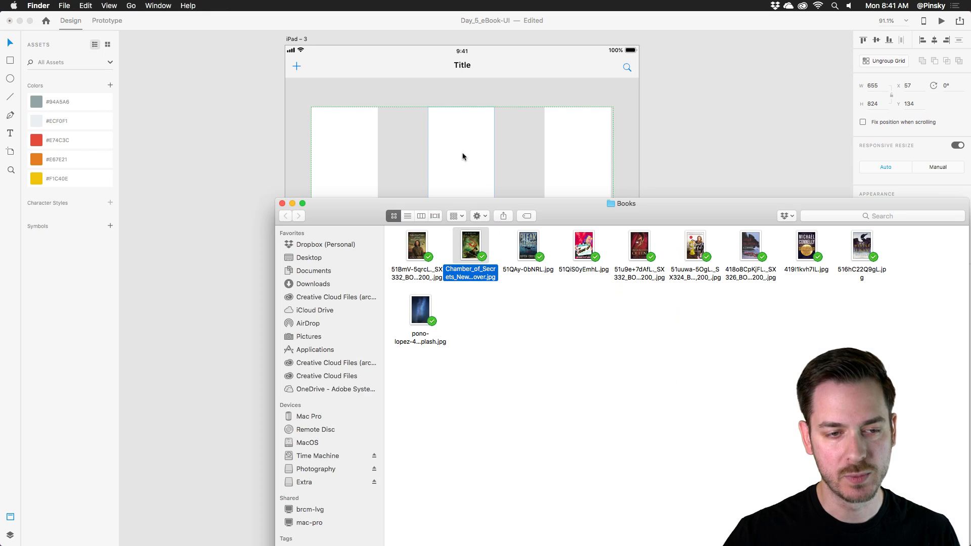
{"action": "left_click", "coordinate": [582, 291]}
{"action": "left_click_drag", "start_coordinate": [897, 247], "coordinate": [357, 154]}
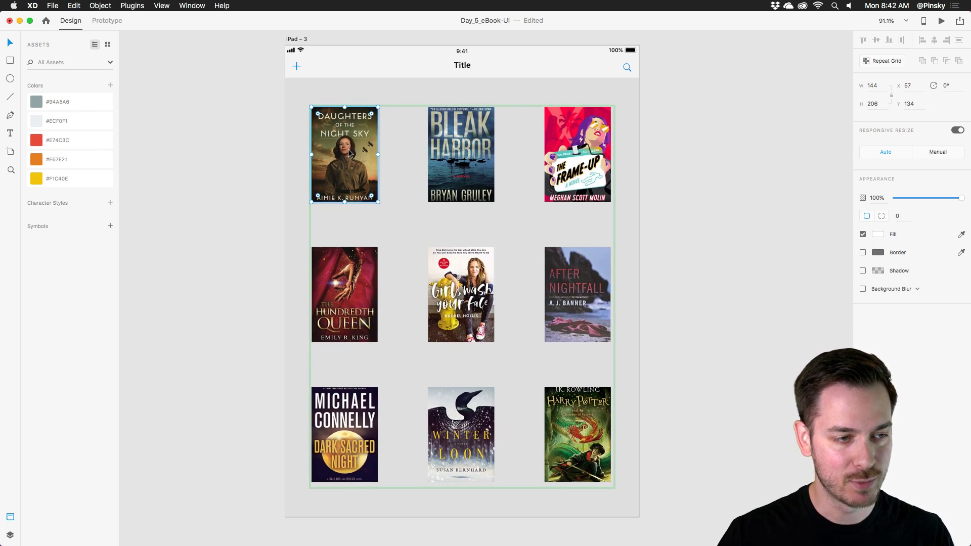
{"action": "left_click", "coordinate": [483, 153]}
{"action": "key", "text": "Escape"}
{"action": "left_click", "coordinate": [593, 174]}
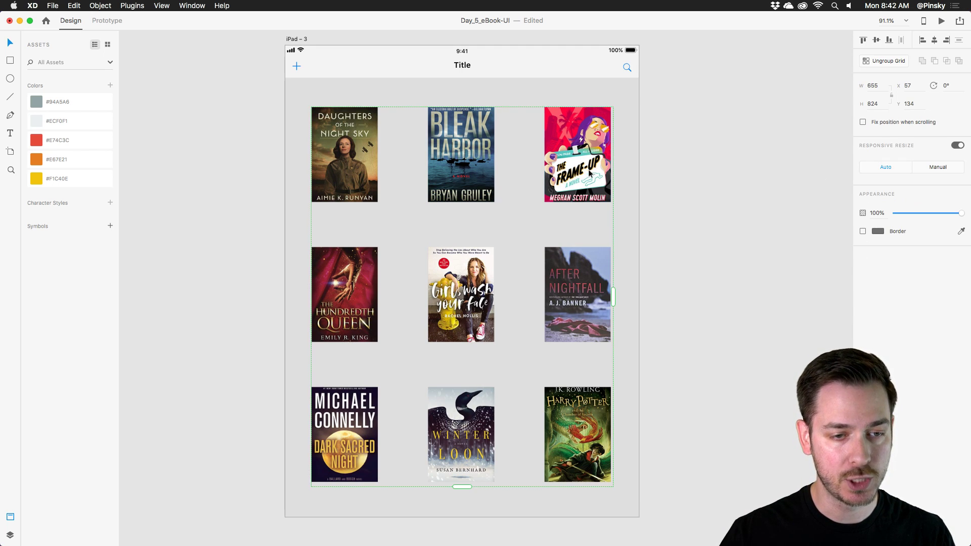
{"action": "left_click_drag", "start_coordinate": [504, 191], "coordinate": [513, 190]}
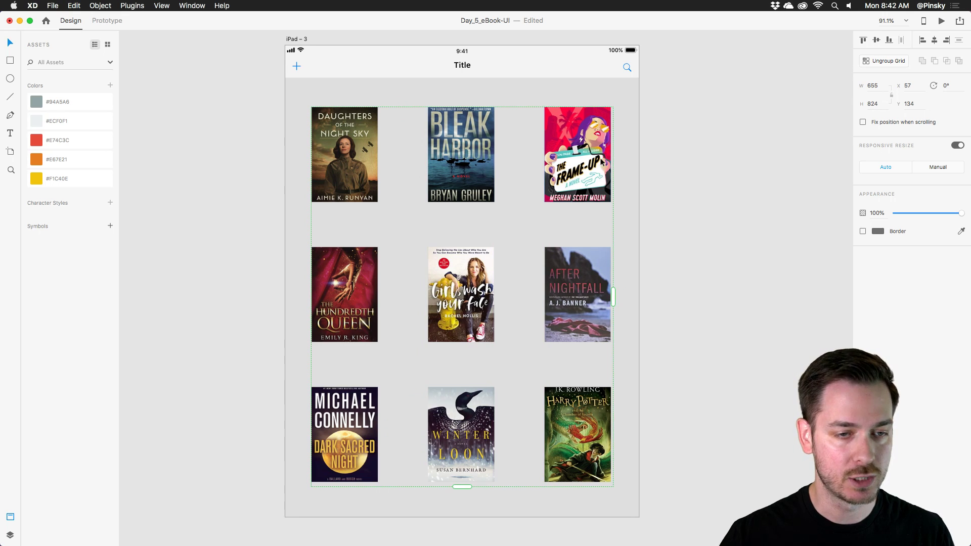
{"action": "left_click", "coordinate": [607, 87]}
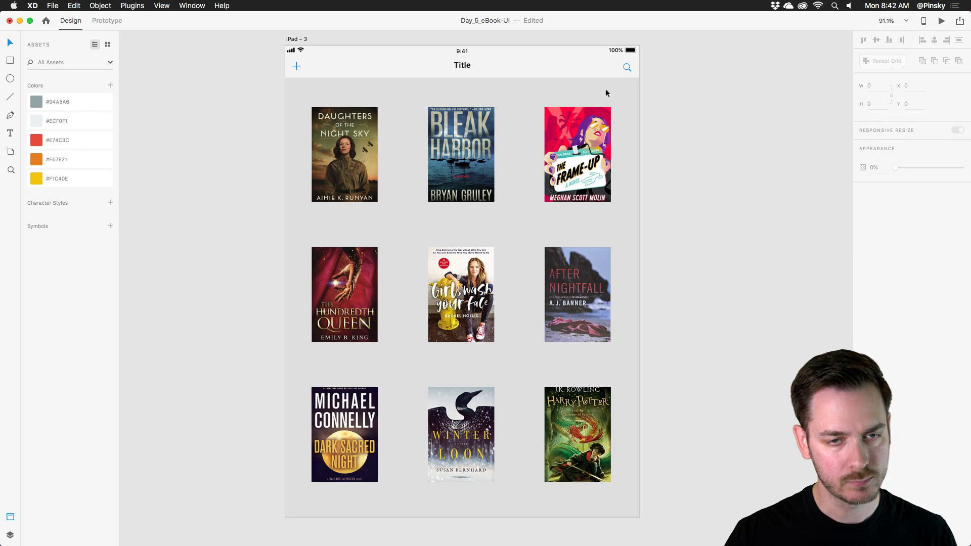
Draw a white rectangle about 775 × 1041 px covering the entire iPad – 3 artboard.
{"action": "scroll", "coordinate": [379, 313], "scroll_direction": "down", "scroll_amount": 2}
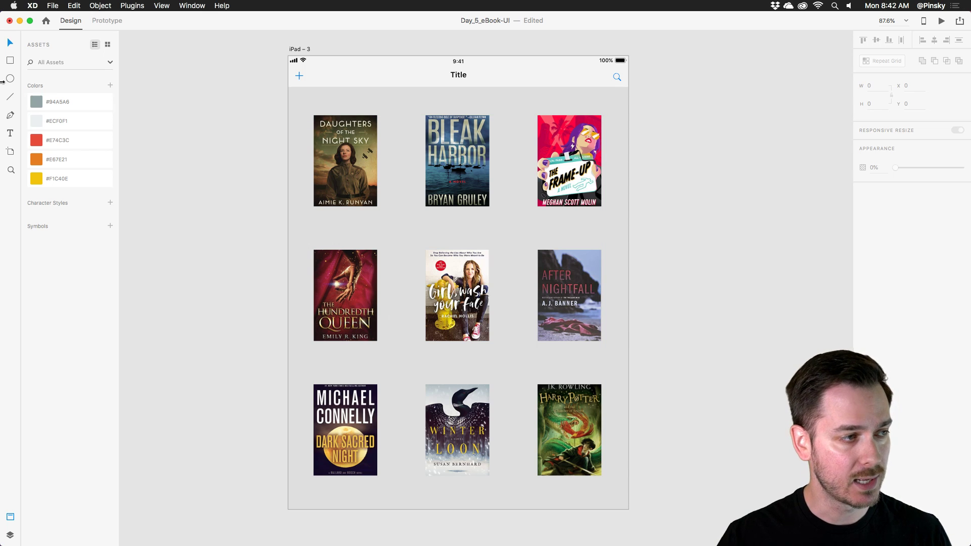
{"action": "left_click", "coordinate": [8, 62]}
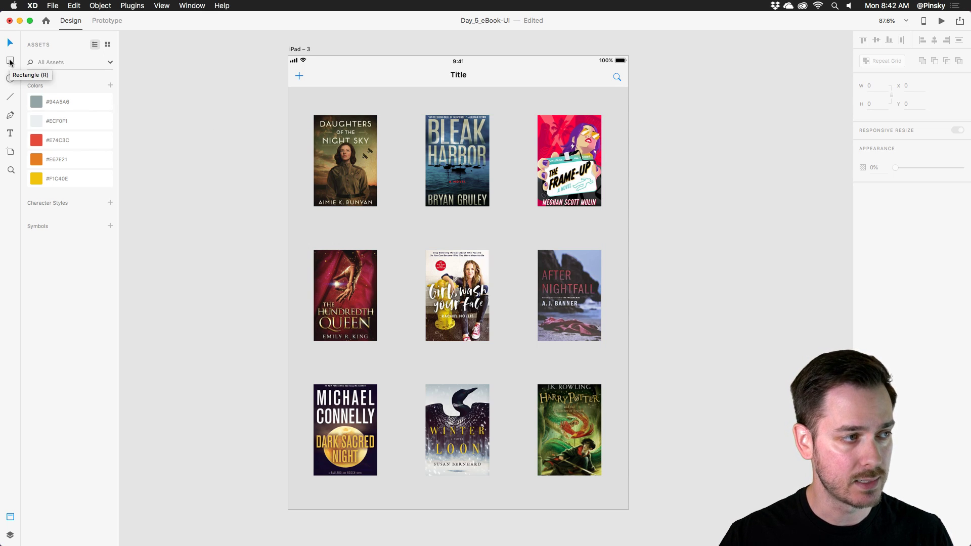
{"action": "left_click_drag", "start_coordinate": [288, 52], "coordinate": [631, 513]}
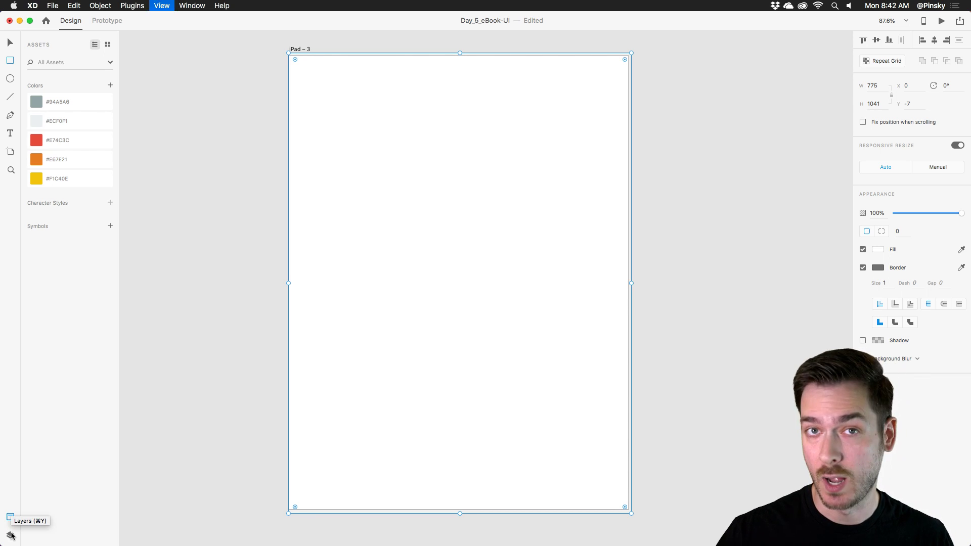
Place the new rectangle's layer beneath the status bar layer and rename it Background.
{"action": "left_click", "coordinate": [11, 535]}
{"action": "left_click_drag", "start_coordinate": [48, 52], "coordinate": [47, 75]}
{"action": "double_click", "coordinate": [46, 76]}
{"action": "type", "text": "Background"}
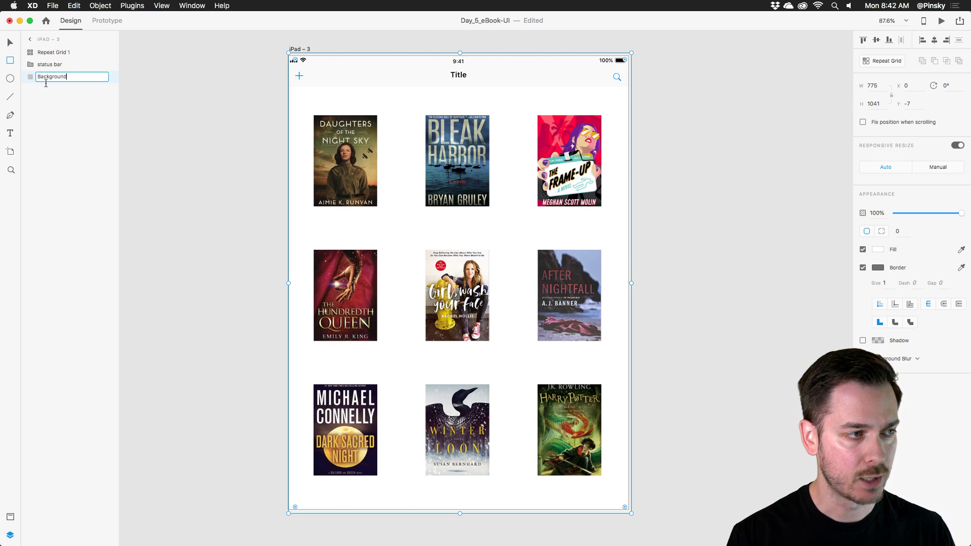
Fill the Background rectangle with the starry night-sky image from the Finder.
{"action": "key", "text": "Return"}
{"action": "key", "text": "v"}
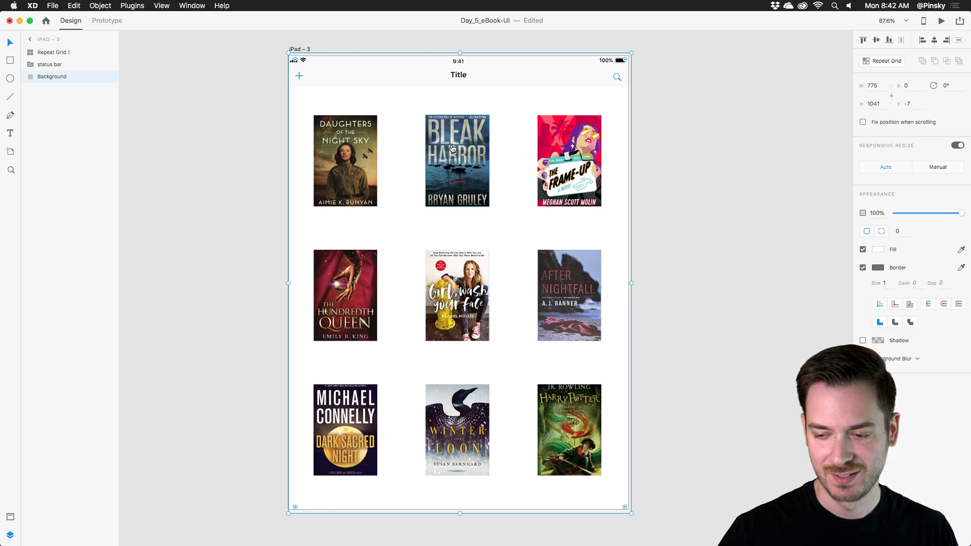
{"action": "key", "text": "super+Tab"}
{"action": "left_click_drag", "start_coordinate": [652, 213], "coordinate": [802, 138]}
{"action": "left_click_drag", "start_coordinate": [570, 235], "coordinate": [407, 202]}
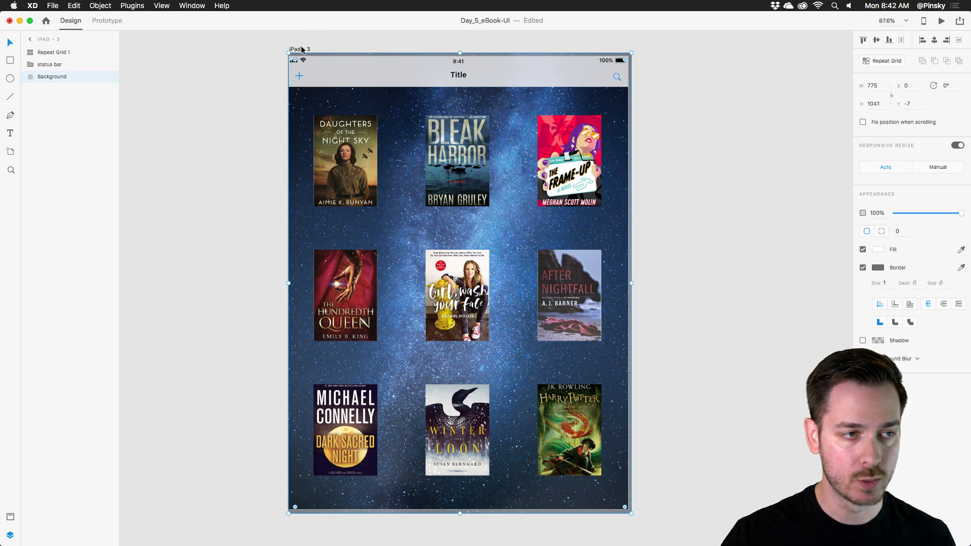
Lower the Background rectangle's opacity to 48% and set the iPad – 3 artboard's fill to black.
{"action": "left_click_drag", "start_coordinate": [963, 213], "coordinate": [927, 212]}
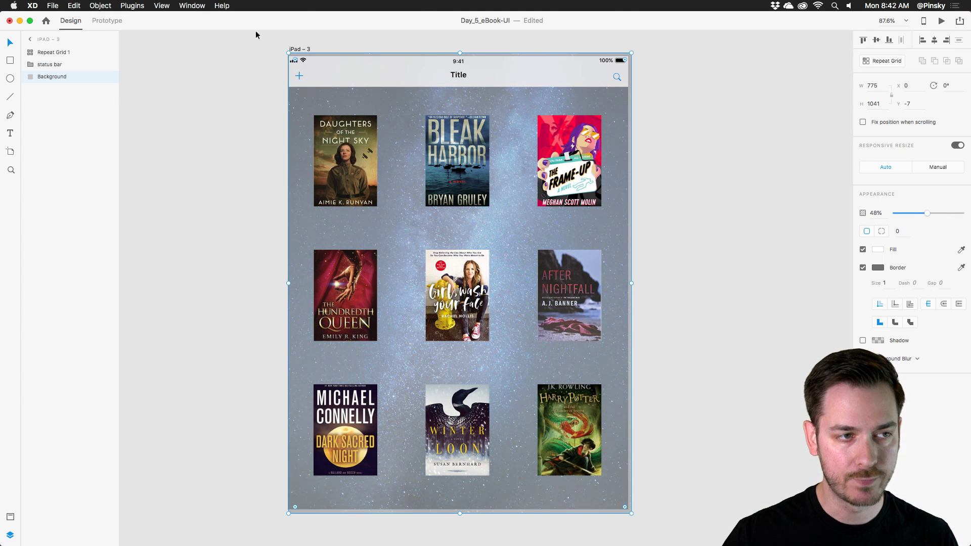
{"action": "left_click", "coordinate": [304, 48]}
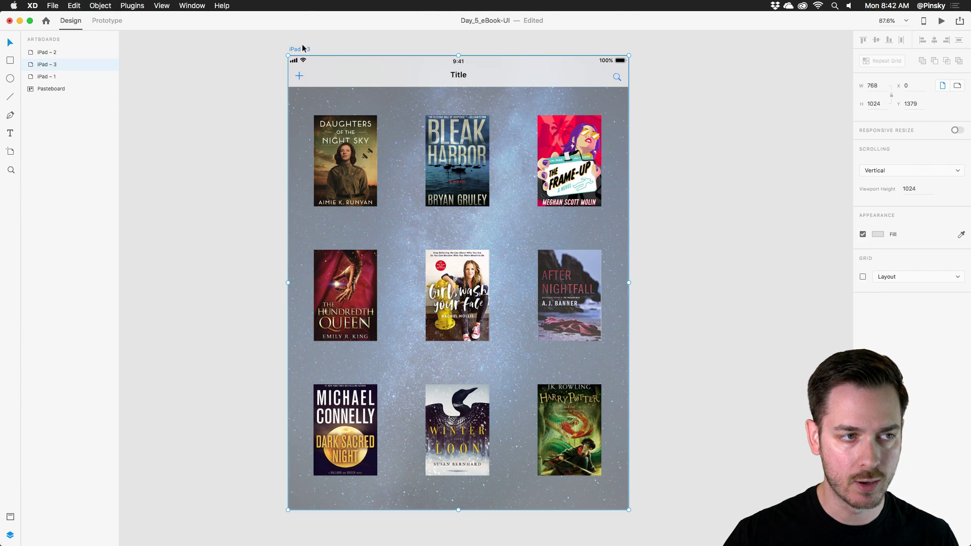
{"action": "left_click", "coordinate": [877, 235]}
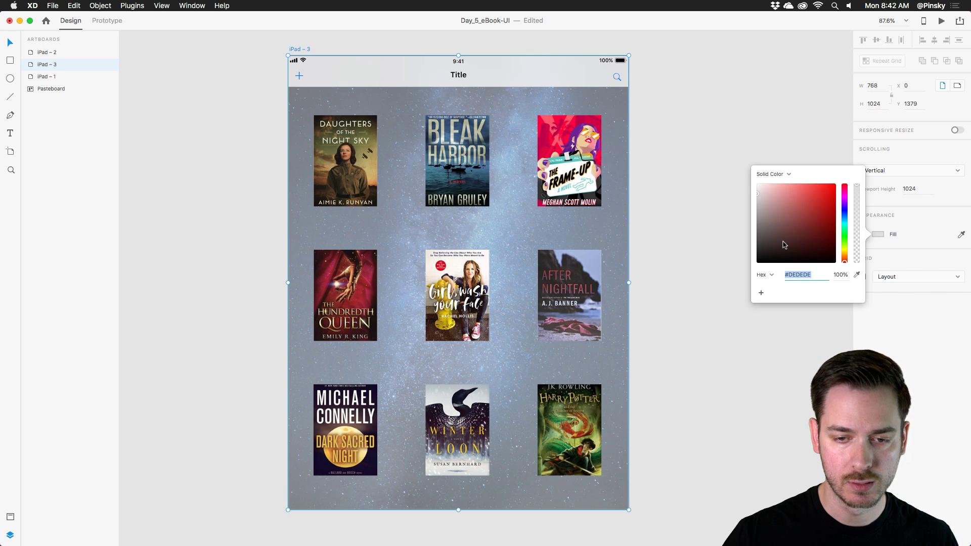
{"action": "left_click", "coordinate": [758, 262]}
{"action": "left_click", "coordinate": [523, 211]}
{"action": "left_click", "coordinate": [659, 227]}
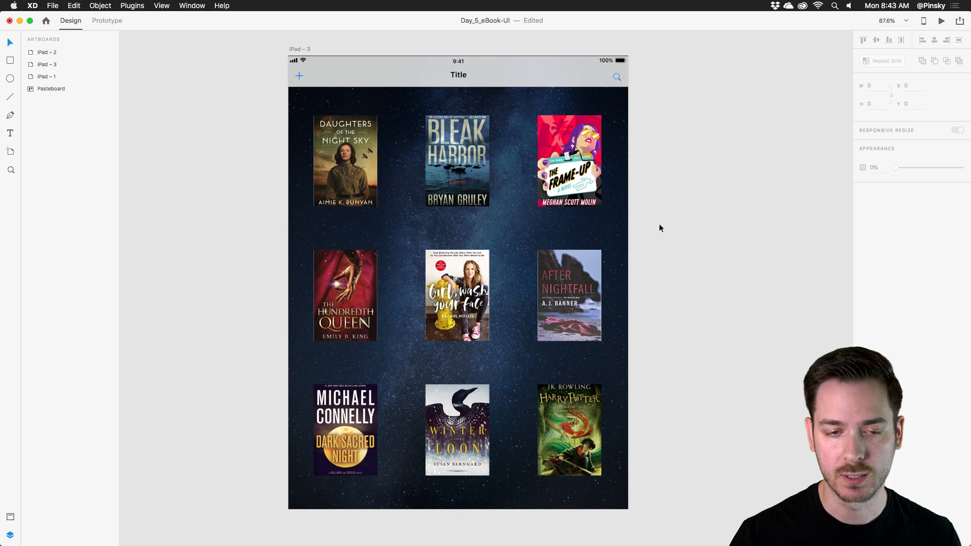
Examine the template's sample eBook image, suggested color schemes, additional resources and iPad – 1 artboard alongside the library screen.
{"action": "left_click_drag", "start_coordinate": [653, 223], "coordinate": [576, 225]}
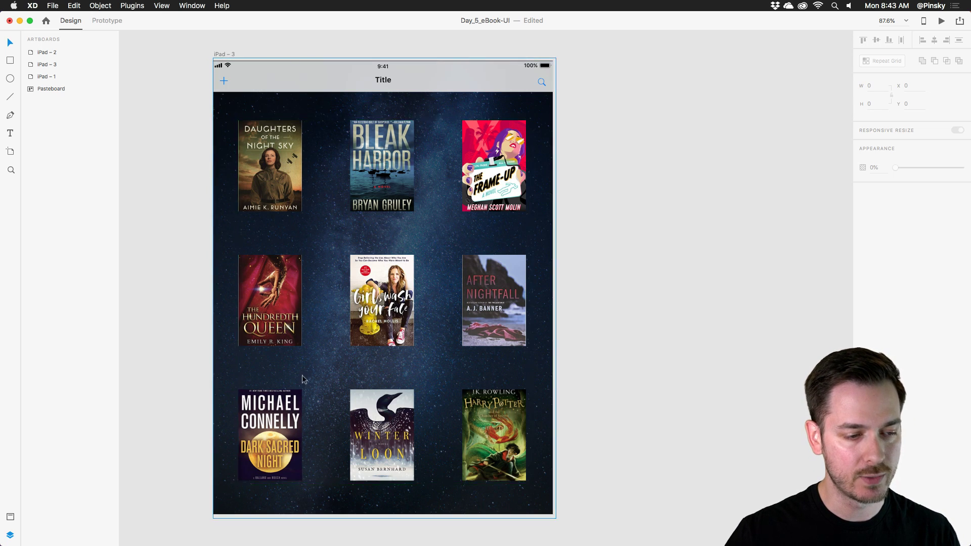
{"action": "scroll", "coordinate": [385, 332], "scroll_direction": "down", "scroll_amount": 5}
{"action": "scroll", "coordinate": [505, 282], "scroll_direction": "up", "scroll_amount": 10}
{"action": "scroll", "coordinate": [505, 282], "scroll_direction": "left", "scroll_amount": 4}
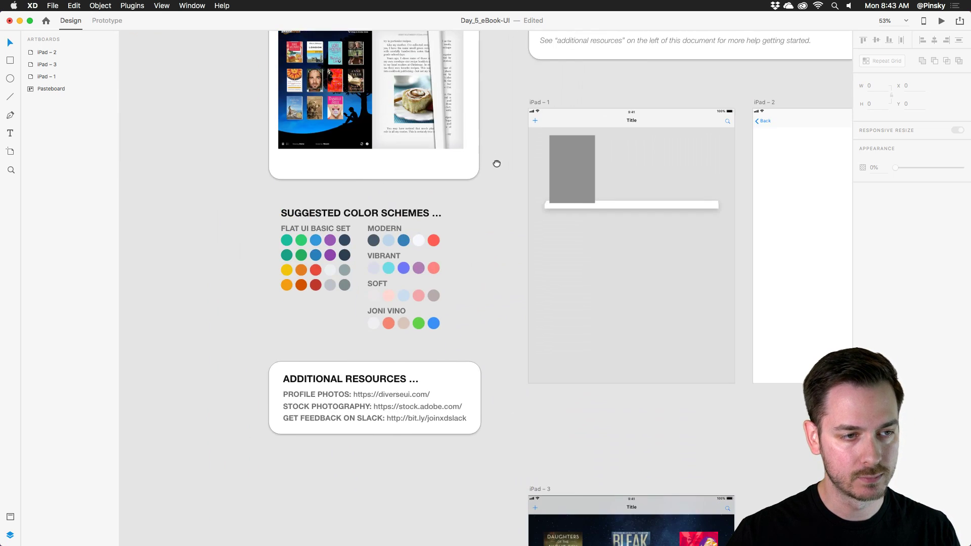
{"action": "scroll", "coordinate": [427, 295], "scroll_direction": "up", "scroll_amount": 6}
{"action": "scroll", "coordinate": [583, 415], "scroll_direction": "down", "scroll_amount": 5}
{"action": "scroll", "coordinate": [583, 414], "scroll_direction": "down", "scroll_amount": 15}
{"action": "scroll", "coordinate": [583, 415], "scroll_direction": "right", "scroll_amount": 5}
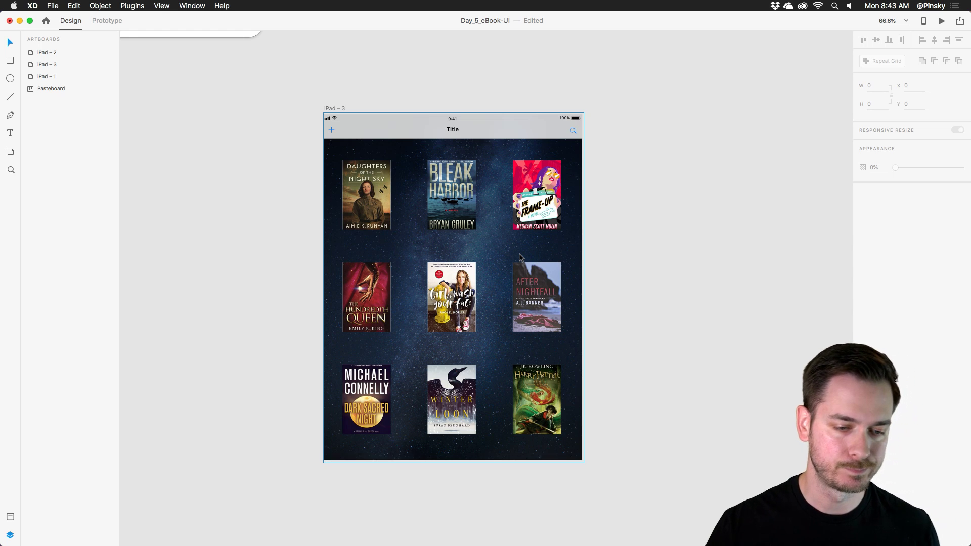
Ungroup the Repeat Grid of book covers on iPad – 3 into separate cover images.
{"action": "left_click", "coordinate": [521, 260]}
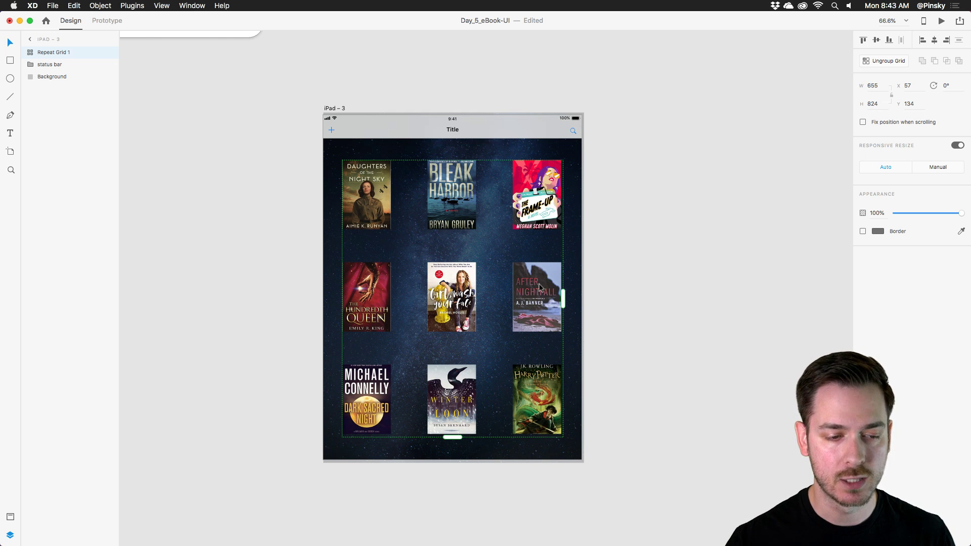
{"action": "scroll", "coordinate": [457, 286], "scroll_direction": "up", "scroll_amount": 3}
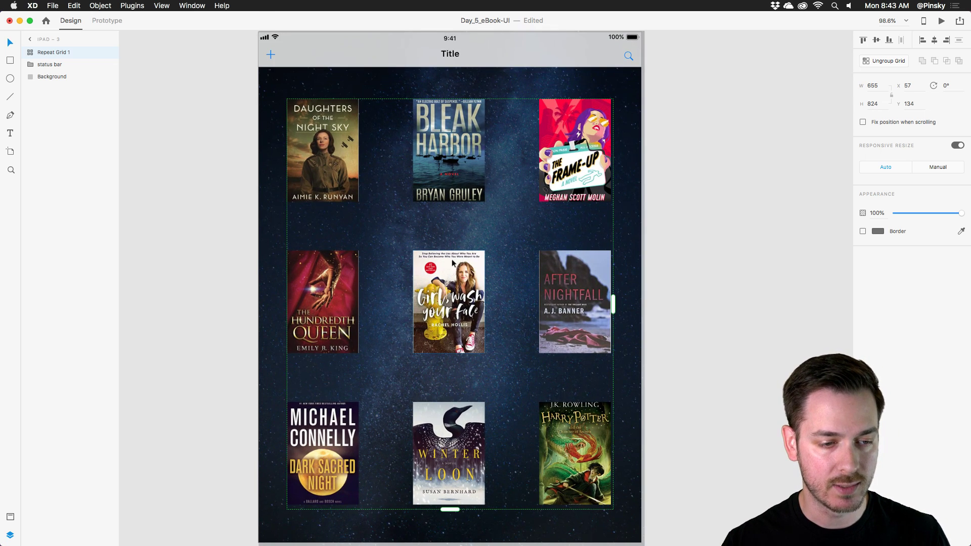
{"action": "right_click", "coordinate": [449, 265]}
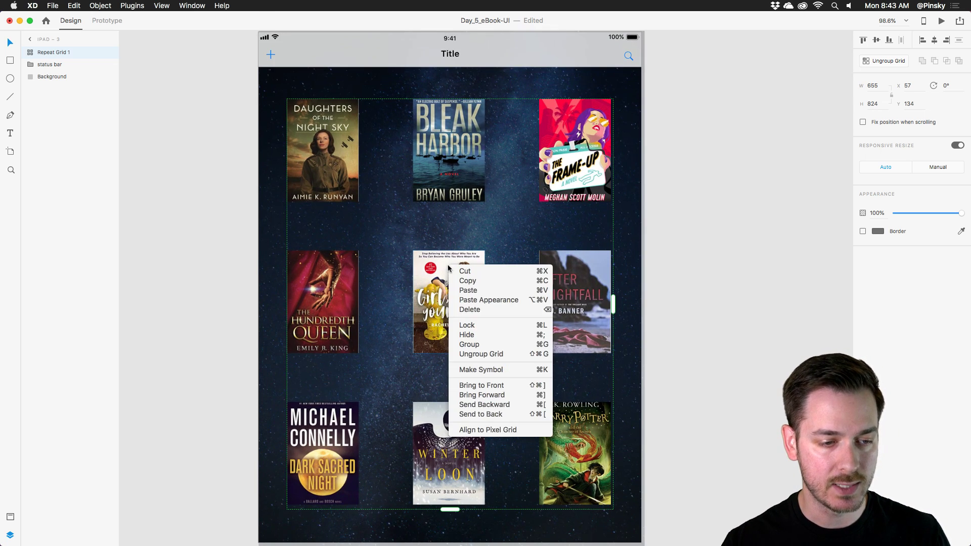
{"action": "left_click", "coordinate": [493, 355]}
{"action": "scroll", "coordinate": [305, 92], "scroll_direction": "down", "scroll_amount": 5}
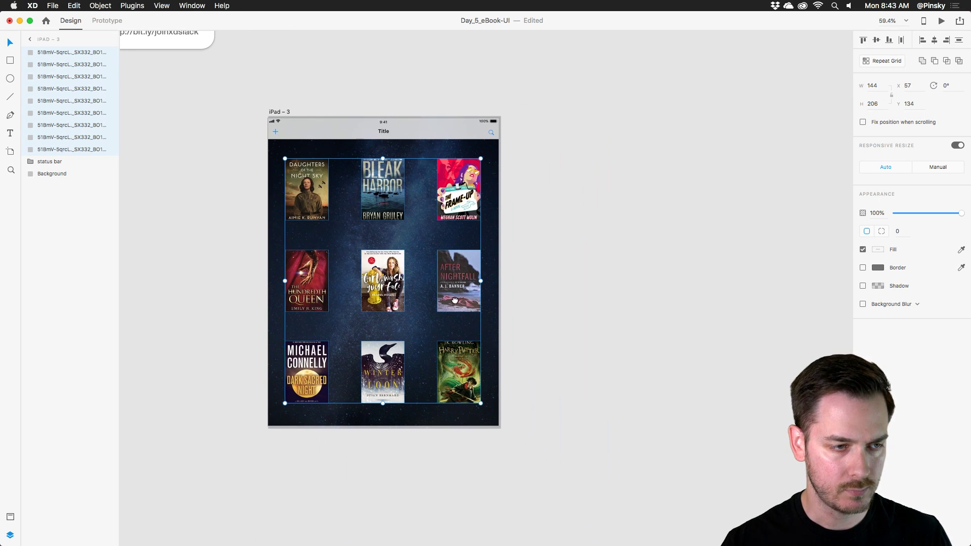
Try duplicating the iPad – 3 artboard beside the original, and undo each copy.
{"action": "left_click_drag", "start_coordinate": [281, 115], "coordinate": [540, 112]}
{"action": "key", "text": "super+z"}
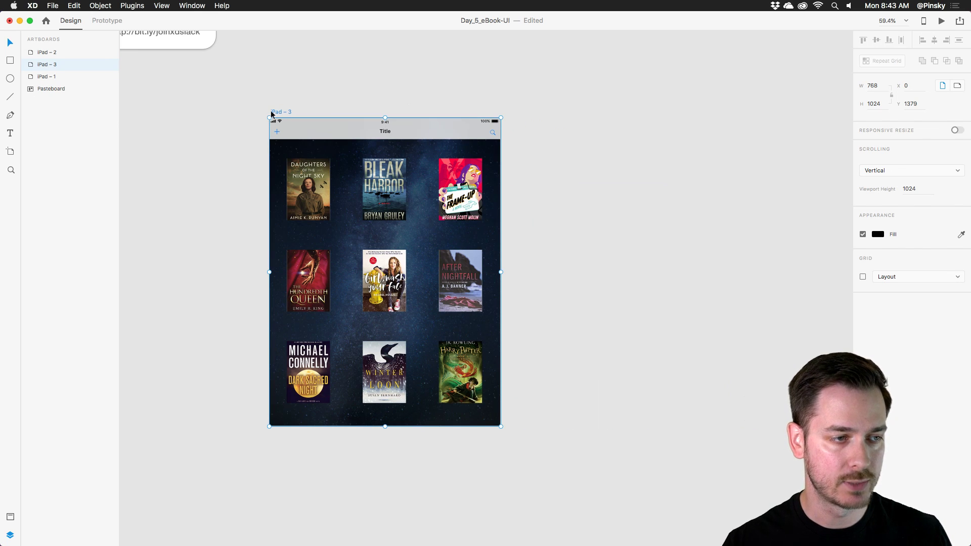
{"action": "left_click_drag", "start_coordinate": [277, 109], "coordinate": [536, 110]}
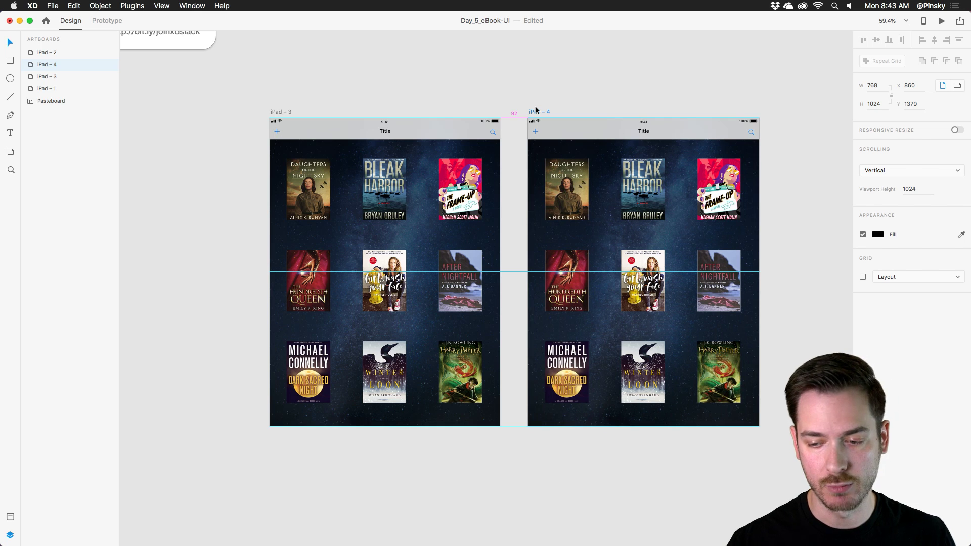
{"action": "key", "text": "super+z"}
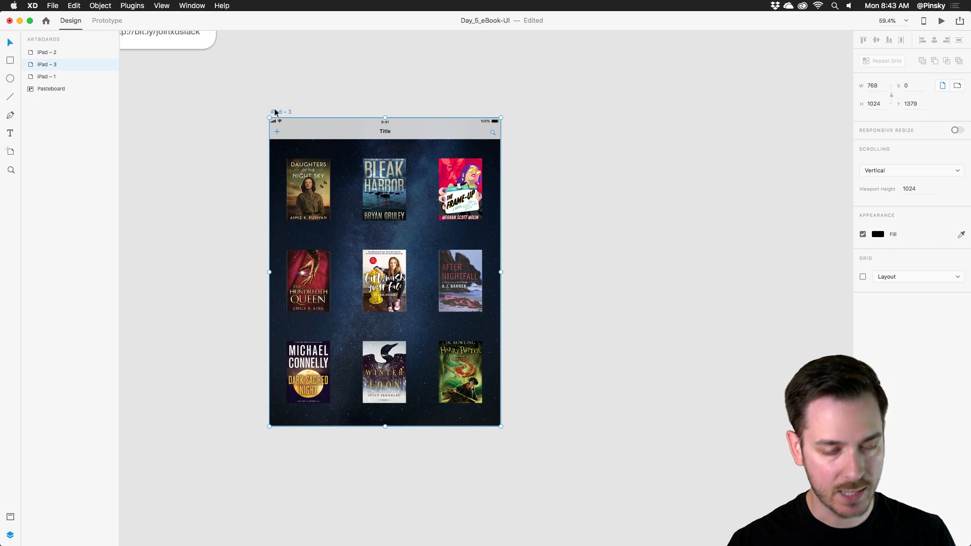
{"action": "key", "text": "super+d"}
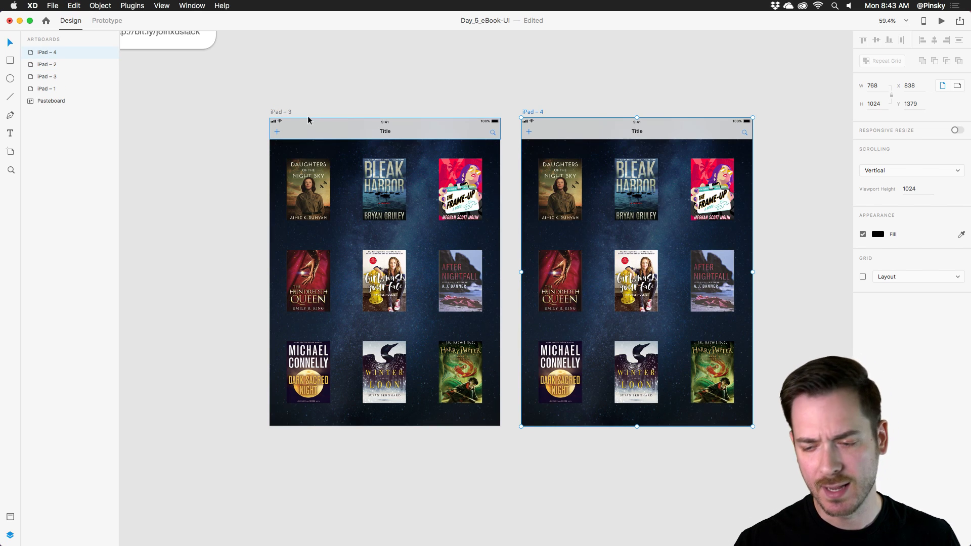
{"action": "key", "text": "super+z"}
Set the Background rectangle's opacity to 90% and duplicate the iPad – 3 artboard beside the original.
{"action": "left_click", "coordinate": [435, 237]}
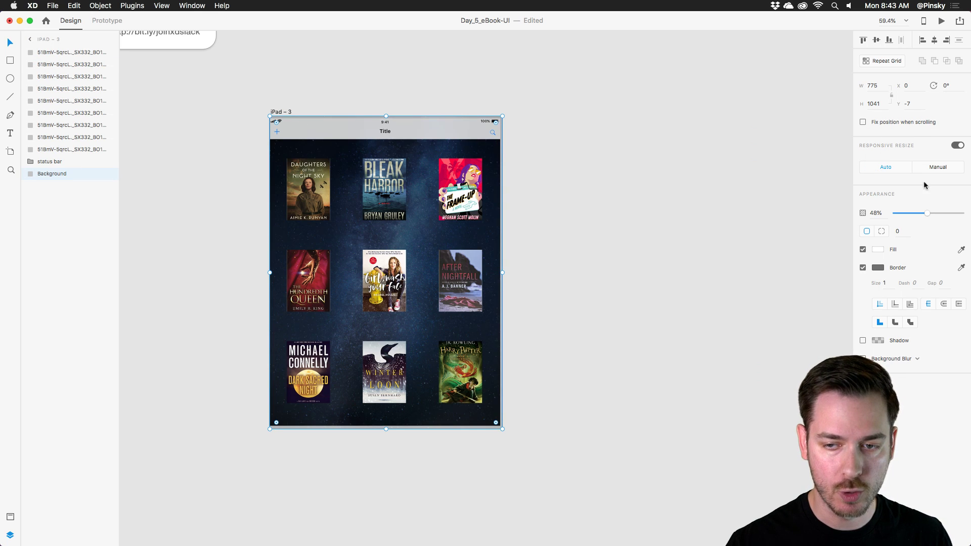
{"action": "left_click_drag", "start_coordinate": [926, 212], "coordinate": [955, 213]}
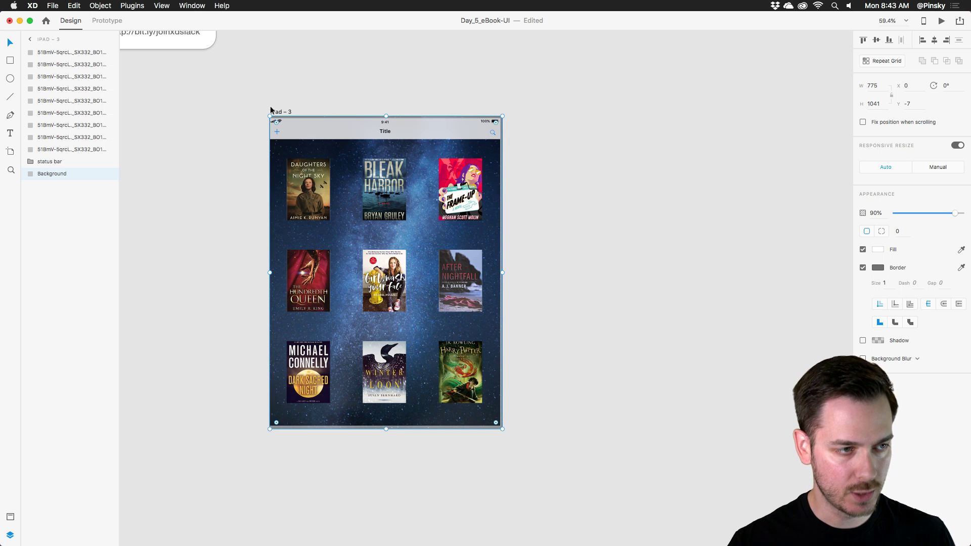
{"action": "left_click", "coordinate": [283, 111]}
{"action": "key", "text": "super+d"}
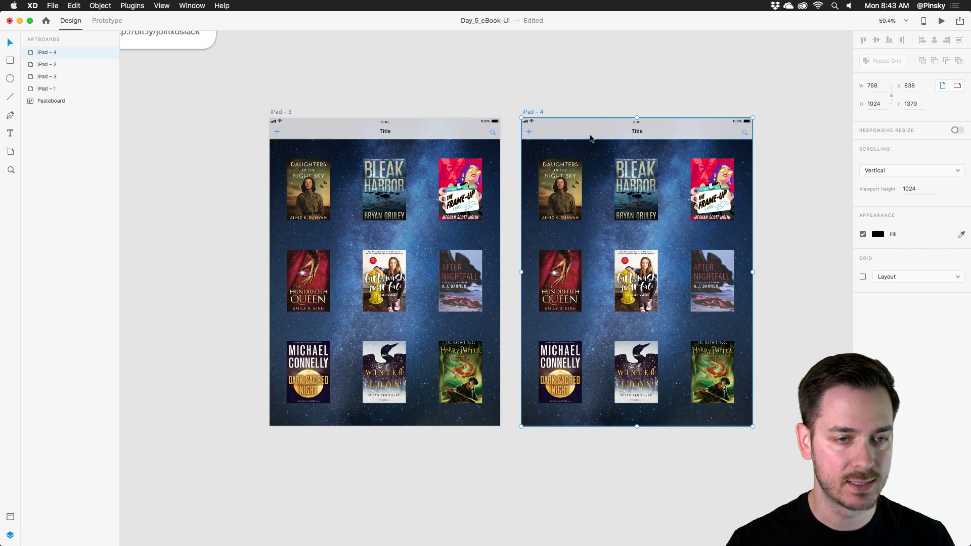
{"action": "scroll", "coordinate": [680, 238], "scroll_direction": "up", "scroll_amount": 1}
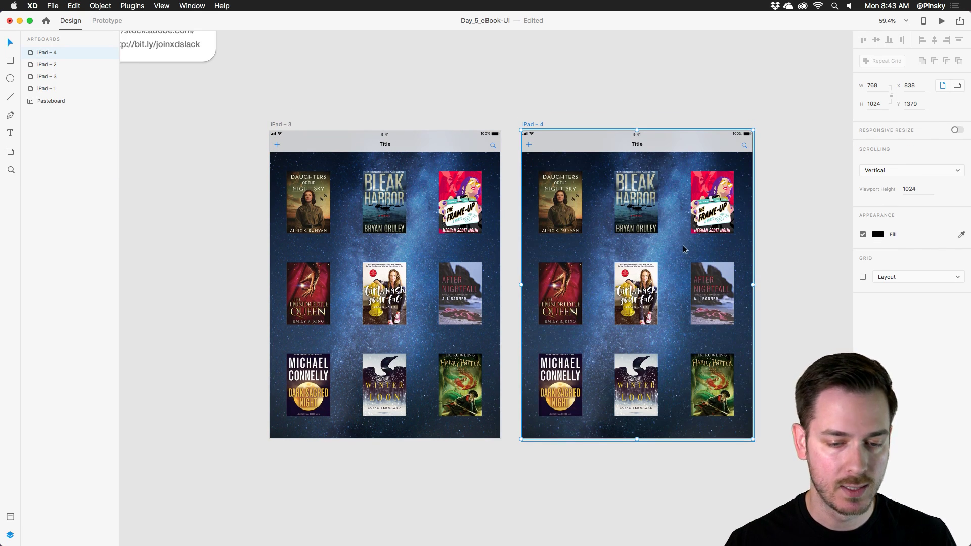
Enlarge the Harry Potter cover on iPad – 4 to about 569 × 814 px and center it horizontally on the artboard.
{"action": "left_click", "coordinate": [714, 385]}
{"action": "scroll", "coordinate": [712, 383], "scroll_direction": "up", "scroll_amount": 1}
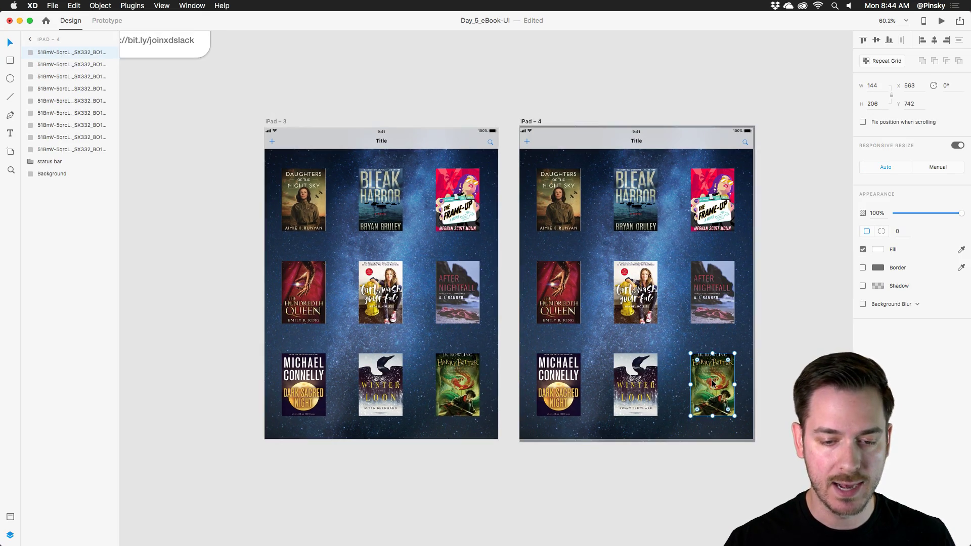
{"action": "scroll", "coordinate": [712, 383], "scroll_direction": "up", "scroll_amount": 5}
{"action": "scroll", "coordinate": [711, 382], "scroll_direction": "down", "scroll_amount": 2}
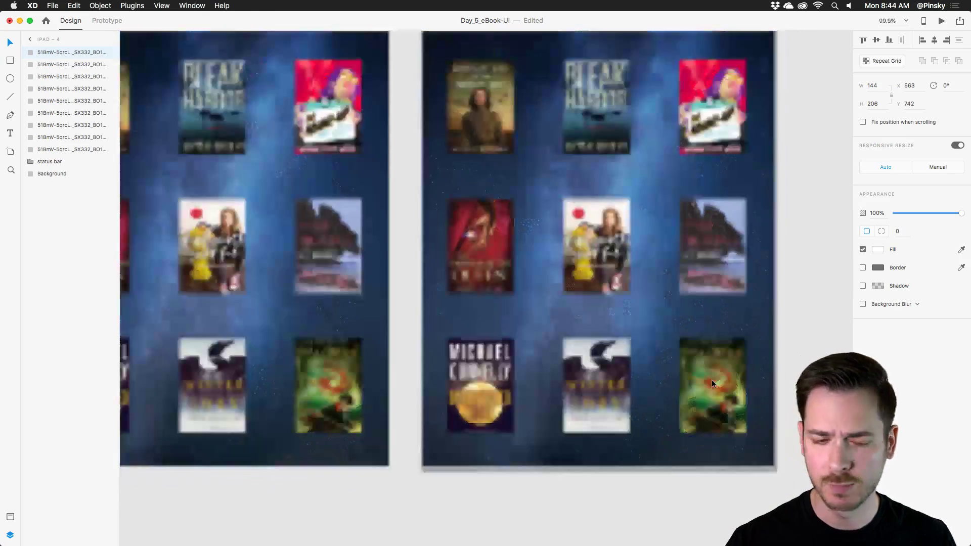
{"action": "scroll", "coordinate": [700, 389], "scroll_direction": "down", "scroll_amount": 3}
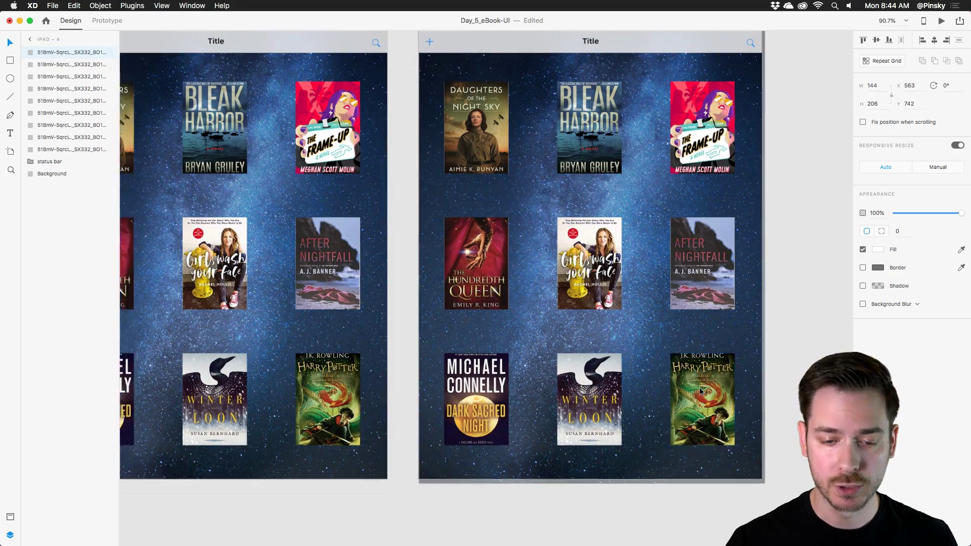
{"action": "left_click_drag", "start_coordinate": [678, 363], "coordinate": [496, 166]}
{"action": "left_click_drag", "start_coordinate": [713, 301], "coordinate": [698, 302]}
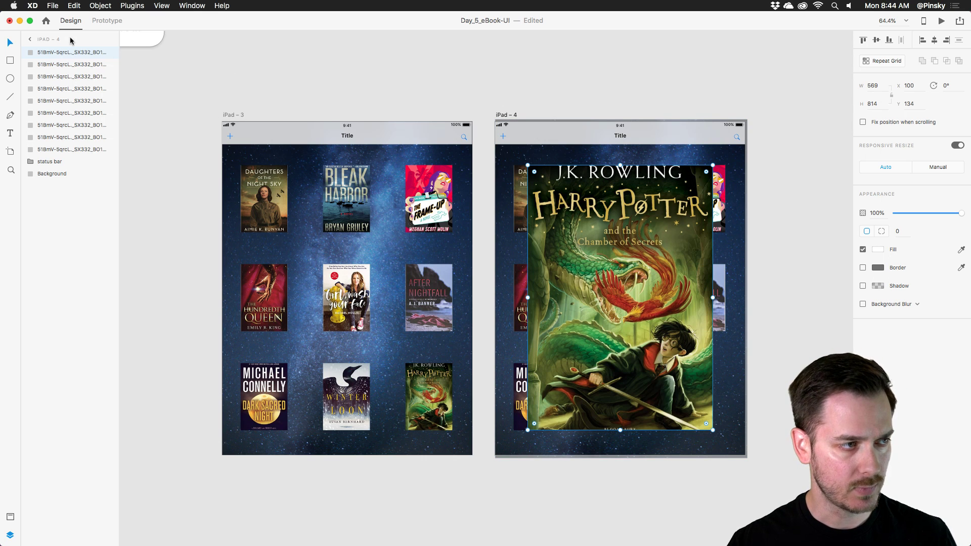
Set the other eight covers on iPad – 4 to 0% opacity, hiding the enlarged Harry Potter cover while selecting them and showing it again.
{"action": "left_click", "coordinate": [109, 53]}
{"action": "left_click", "coordinate": [540, 190]}
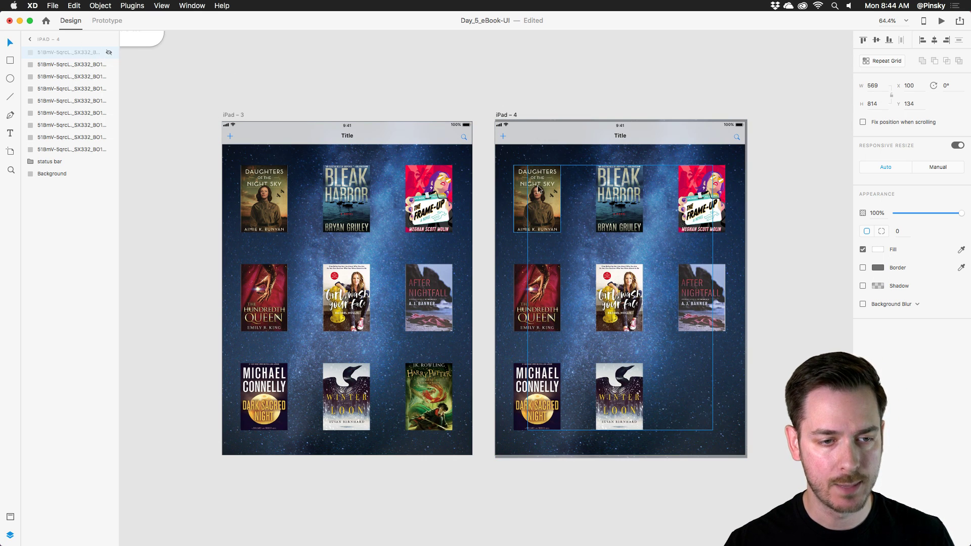
{"action": "left_click", "coordinate": [619, 198], "text": "shift"}
{"action": "left_click", "coordinate": [701, 197], "text": "shift"}
{"action": "left_click", "coordinate": [701, 297], "text": "shift"}
{"action": "left_click", "coordinate": [618, 298], "text": "shift"}
{"action": "left_click", "coordinate": [555, 300], "text": "shift"}
{"action": "left_click", "coordinate": [524, 377], "text": "shift"}
{"action": "left_click", "coordinate": [621, 385], "text": "shift"}
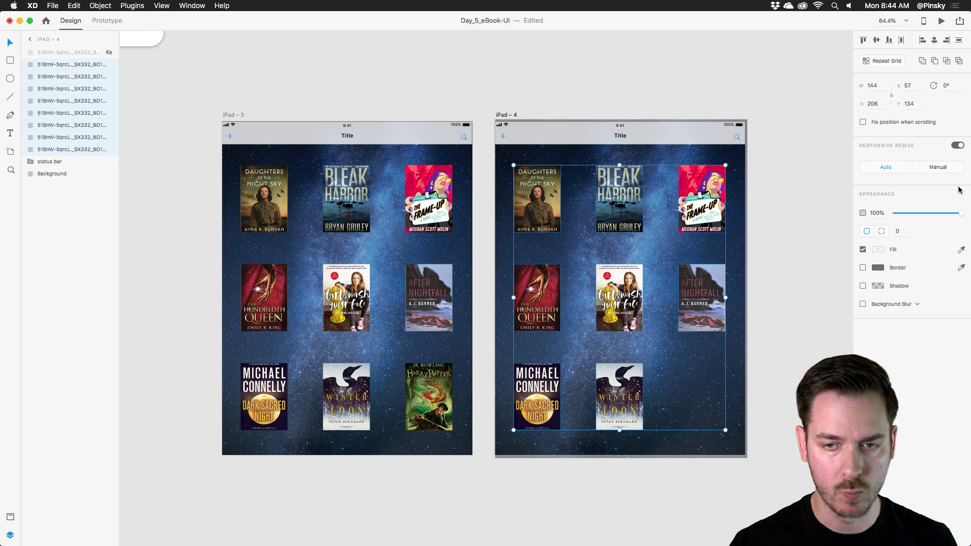
{"action": "left_click_drag", "start_coordinate": [961, 213], "coordinate": [888, 210]}
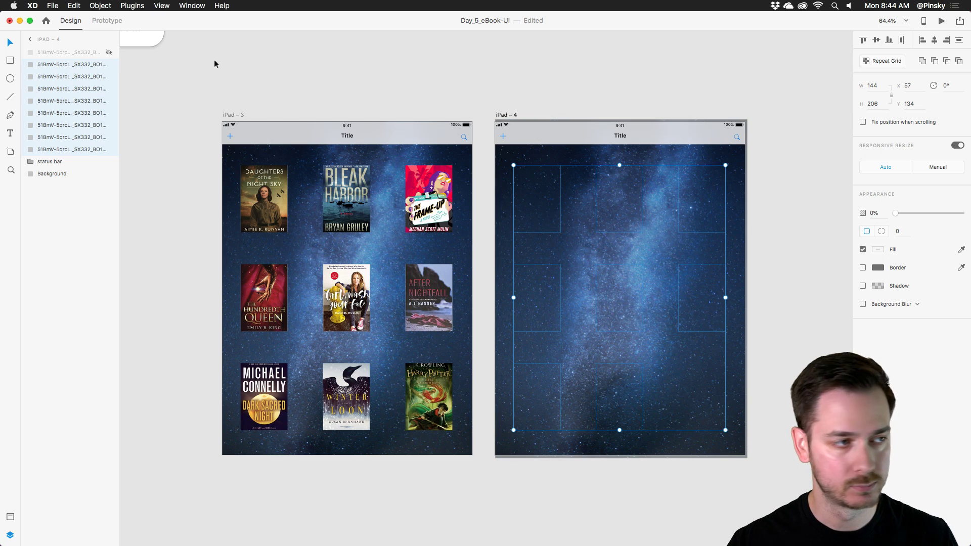
{"action": "left_click", "coordinate": [108, 53]}
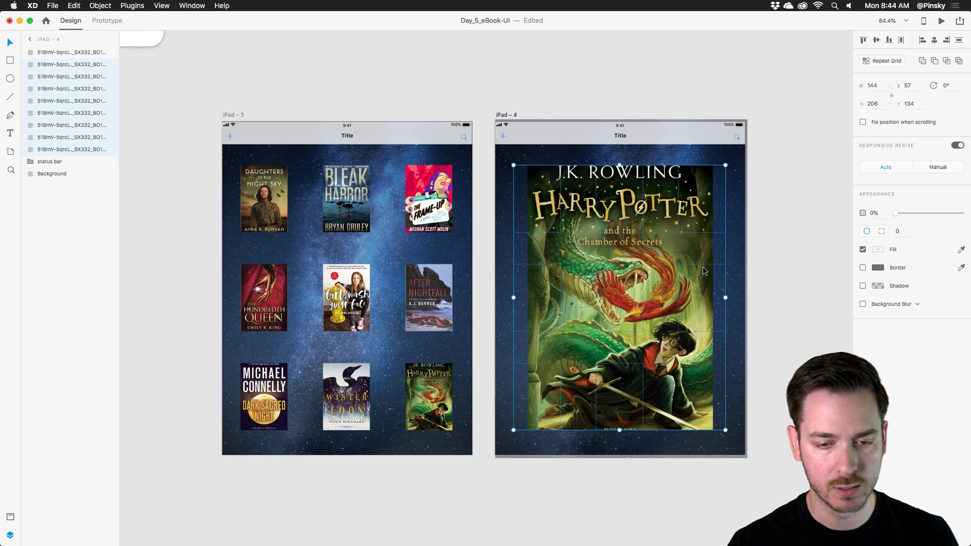
Shift the Harry Potter image slightly down inside its frame on iPad – 4 so the author's name is not cropped.
{"action": "left_click", "coordinate": [803, 263]}
{"action": "left_click", "coordinate": [691, 290]}
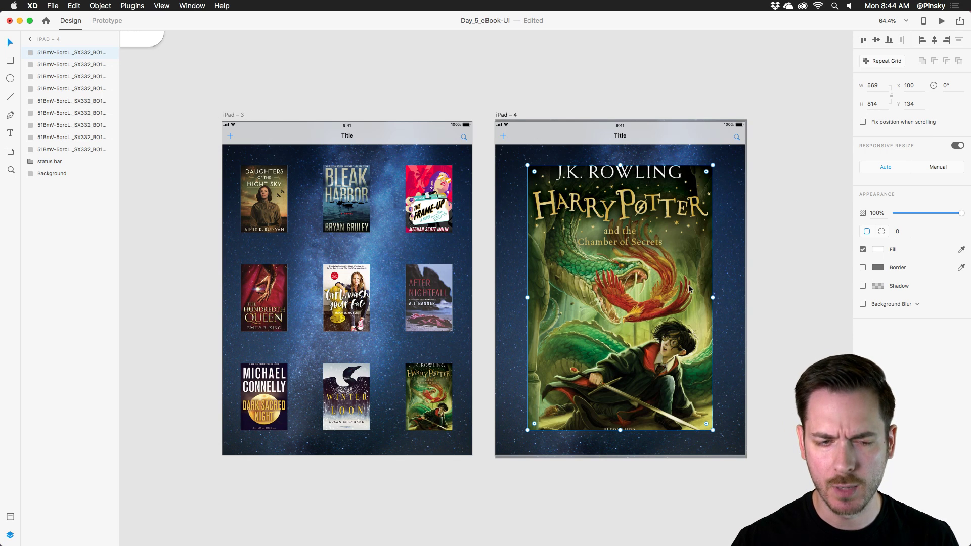
{"action": "double_click", "coordinate": [647, 264]}
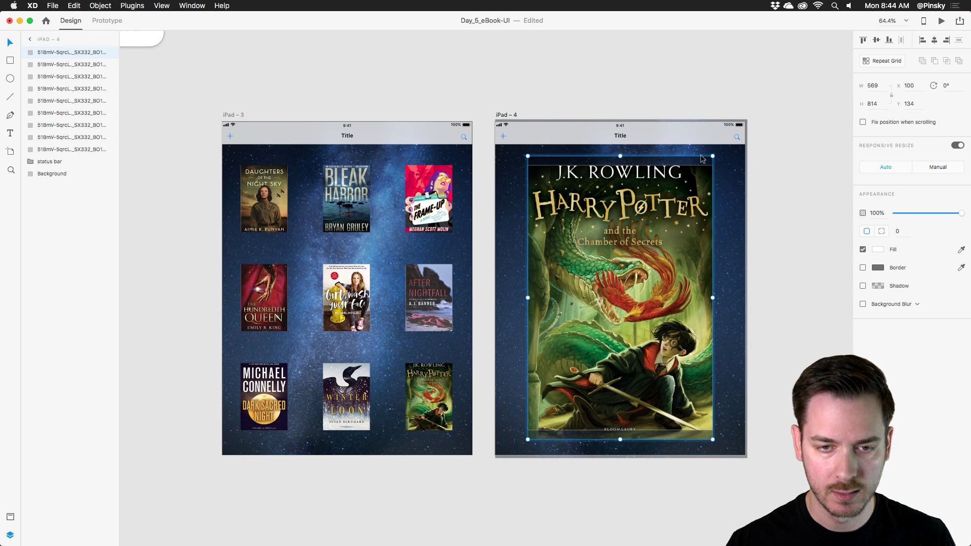
{"action": "left_click_drag", "start_coordinate": [642, 198], "coordinate": [641, 205]}
{"action": "key", "text": "Escape"}
Shift the image inside the small Harry Potter cover on iPad – 3 slightly down to match, and select the enlarged cover on iPad – 4.
{"action": "left_click", "coordinate": [429, 405]}
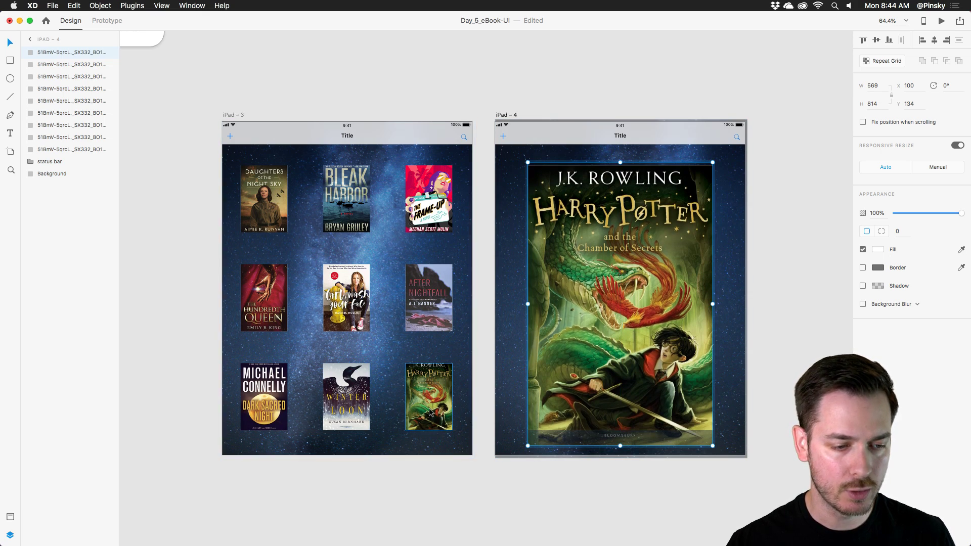
{"action": "scroll", "coordinate": [429, 408], "scroll_direction": "up", "scroll_amount": 5}
{"action": "double_click", "coordinate": [411, 349]}
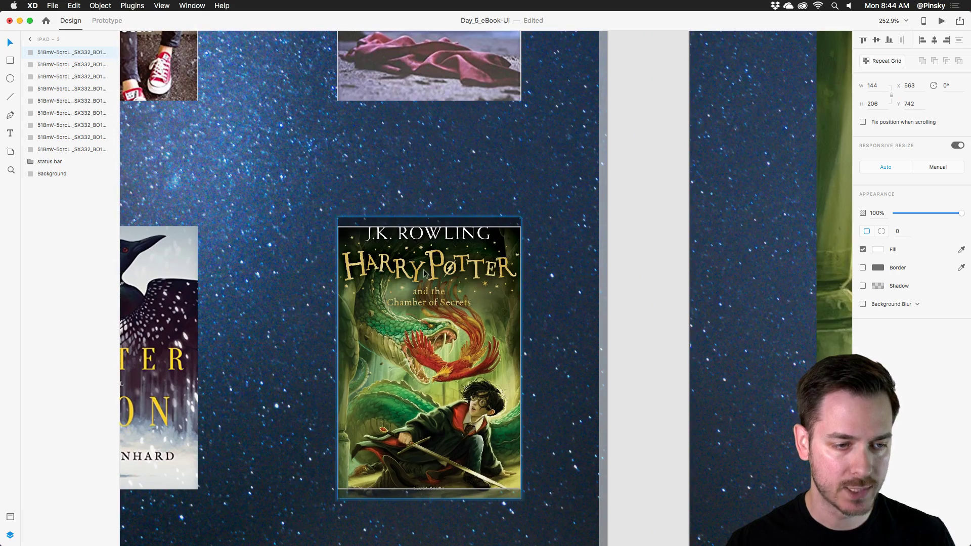
{"action": "left_click_drag", "start_coordinate": [411, 347], "coordinate": [412, 353]}
{"action": "key", "text": "Escape"}
{"action": "scroll", "coordinate": [510, 341], "scroll_direction": "down", "scroll_amount": 5}
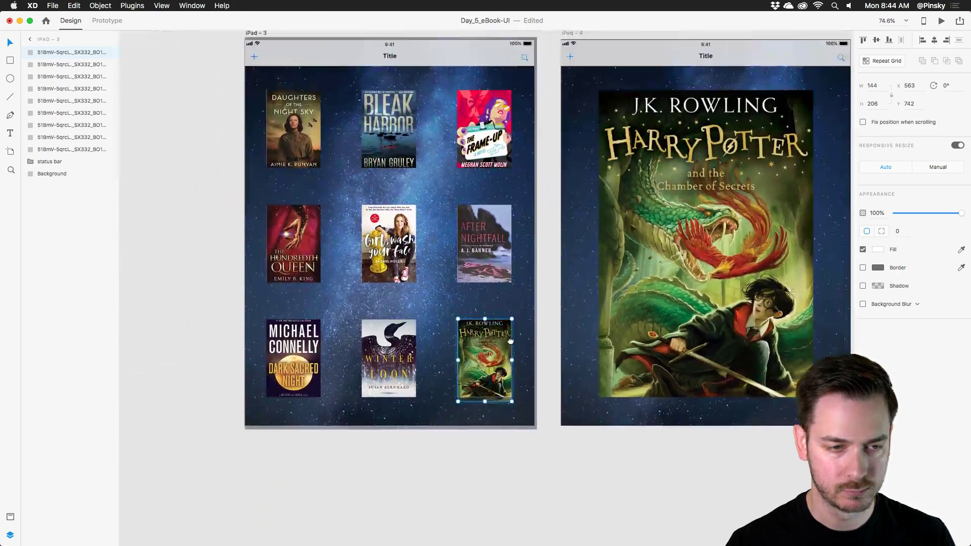
{"action": "scroll", "coordinate": [511, 341], "scroll_direction": "up", "scroll_amount": 3}
{"action": "left_click", "coordinate": [657, 283]}
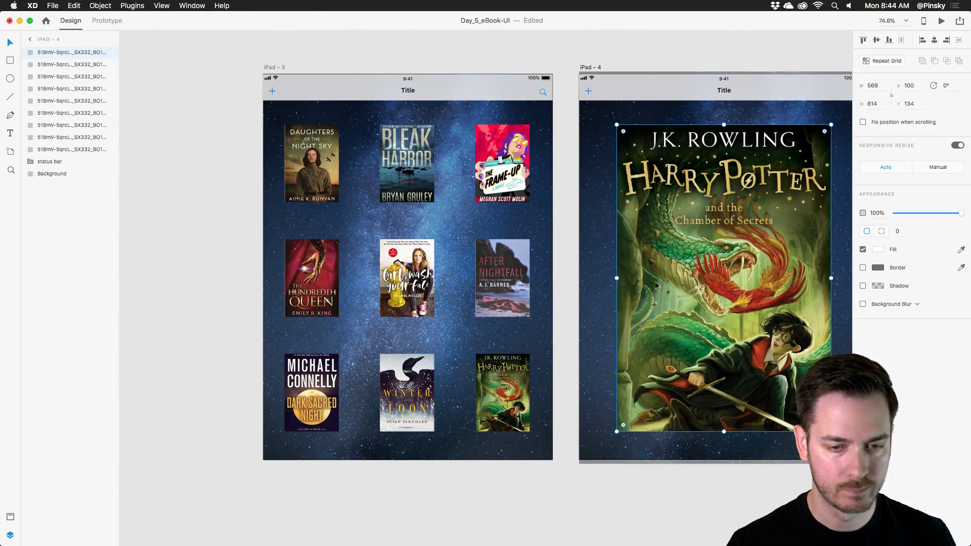
Switch to Prototype mode and link the small Harry Potter cover on iPad – 3 to the iPad – 4 artboard.
{"action": "scroll", "coordinate": [659, 282], "scroll_direction": "down", "scroll_amount": 2}
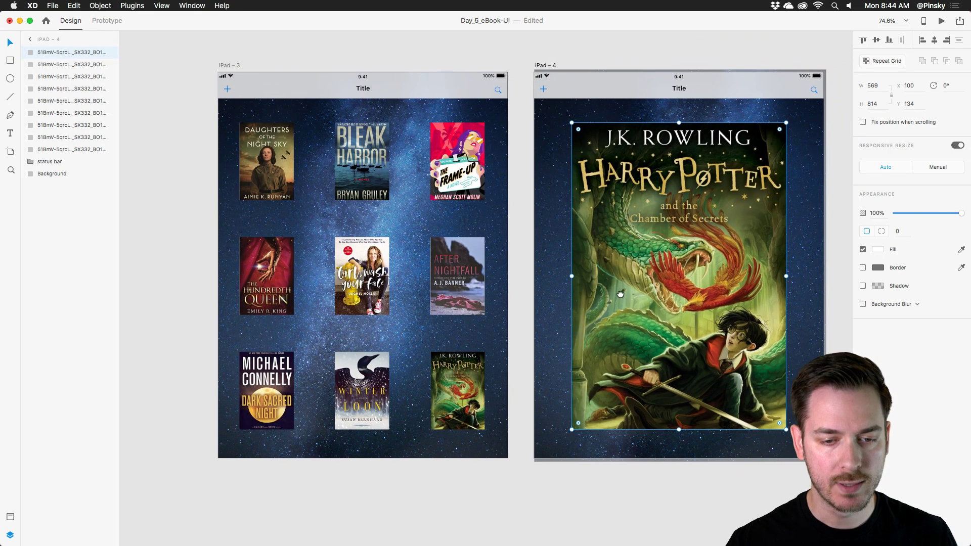
{"action": "scroll", "coordinate": [642, 295], "scroll_direction": "right", "scroll_amount": 1}
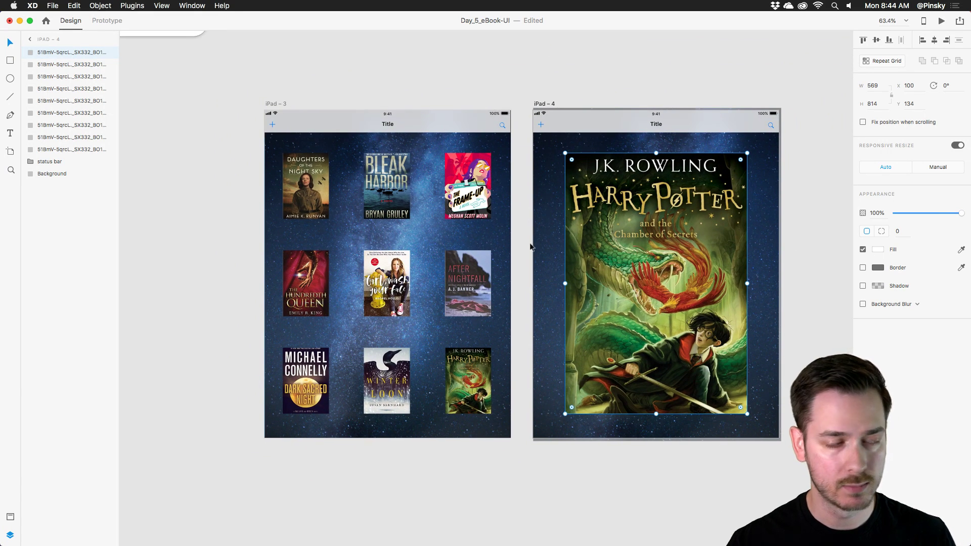
{"action": "left_click", "coordinate": [103, 20]}
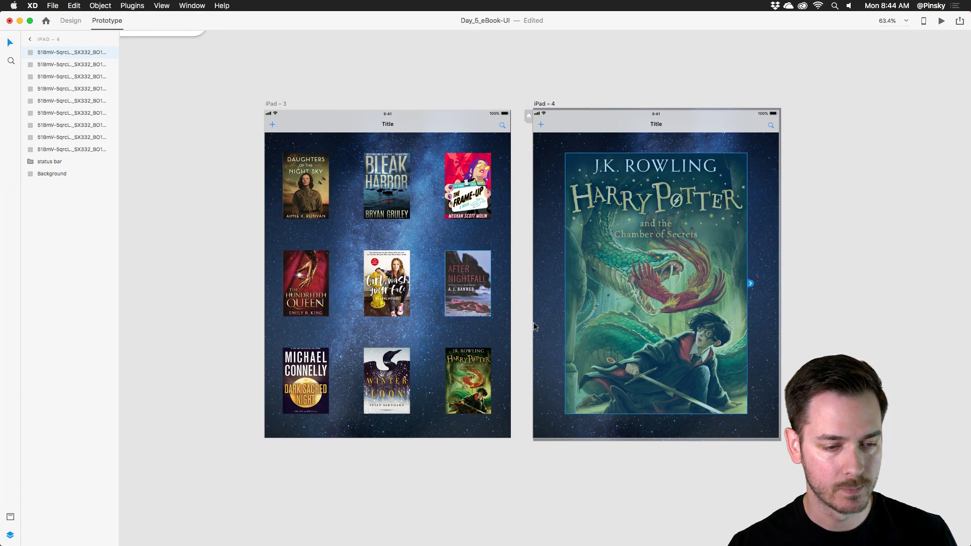
{"action": "scroll", "coordinate": [441, 407], "scroll_direction": "up", "scroll_amount": 5}
{"action": "left_click", "coordinate": [456, 358]}
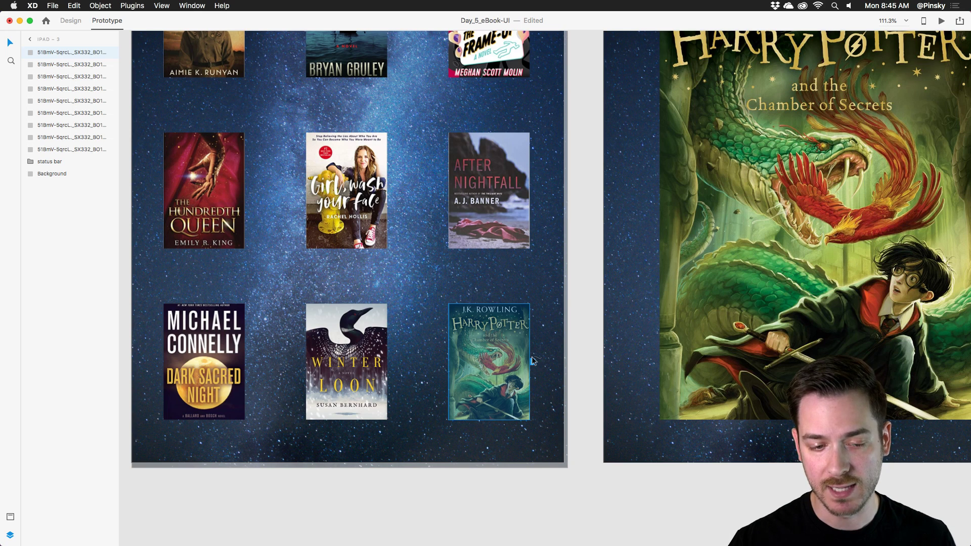
{"action": "left_click_drag", "start_coordinate": [532, 361], "coordinate": [761, 261]}
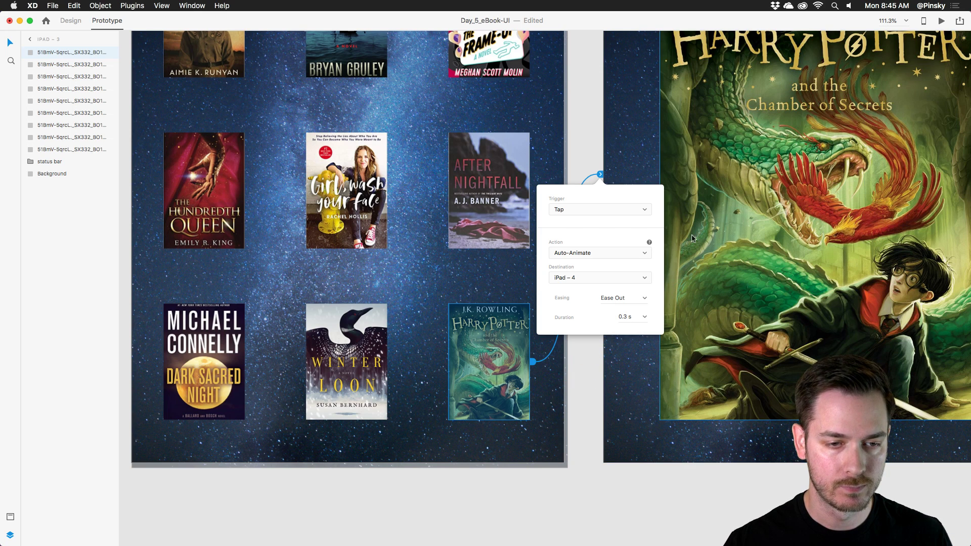
Configure the Harry Potter link with a Tap trigger, Auto-Animate action, Snap easing and a 0.4 s duration.
{"action": "left_click", "coordinate": [590, 211]}
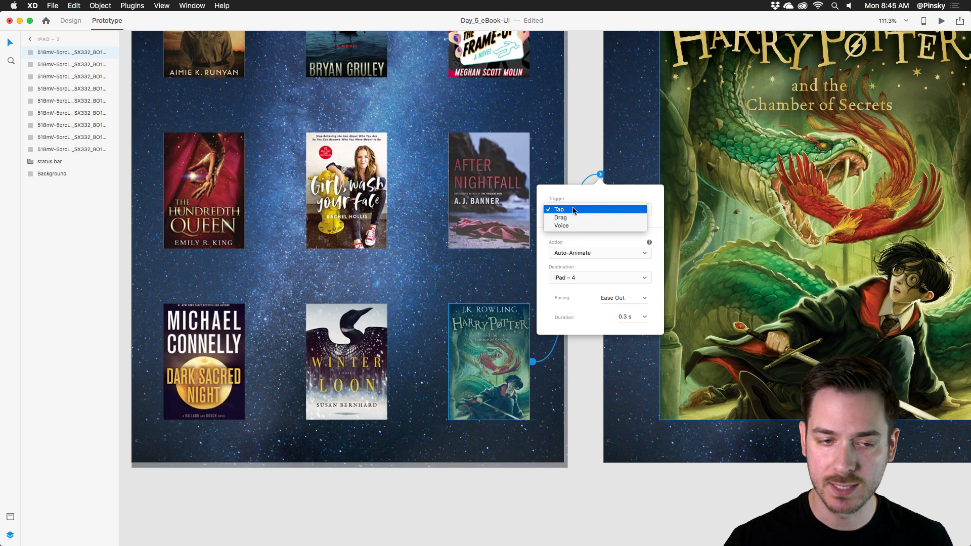
{"action": "left_click", "coordinate": [575, 210]}
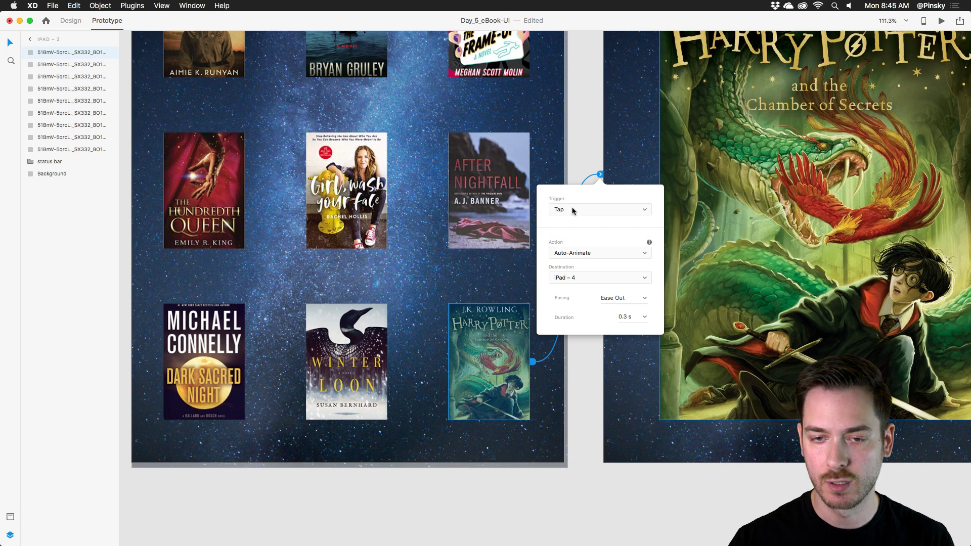
{"action": "left_click", "coordinate": [570, 254]}
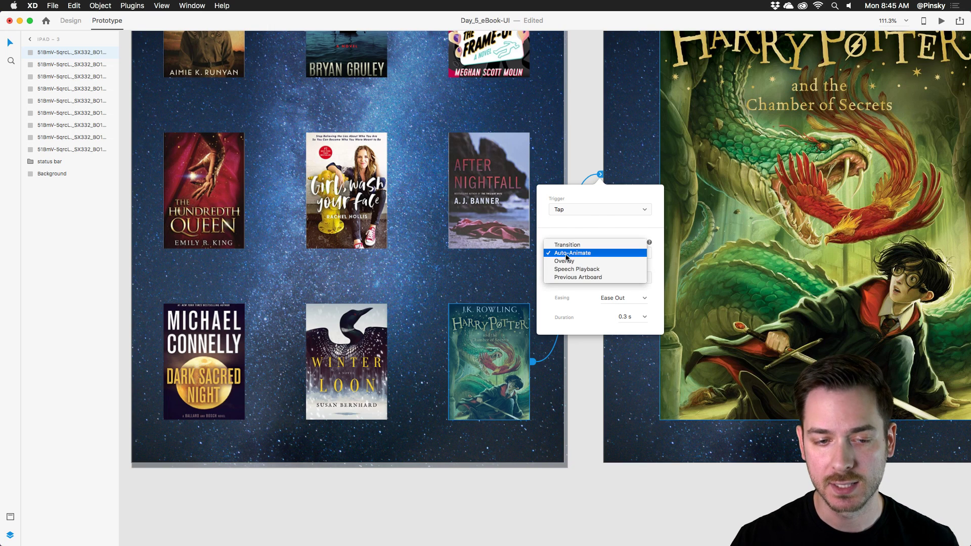
{"action": "left_click", "coordinate": [568, 254]}
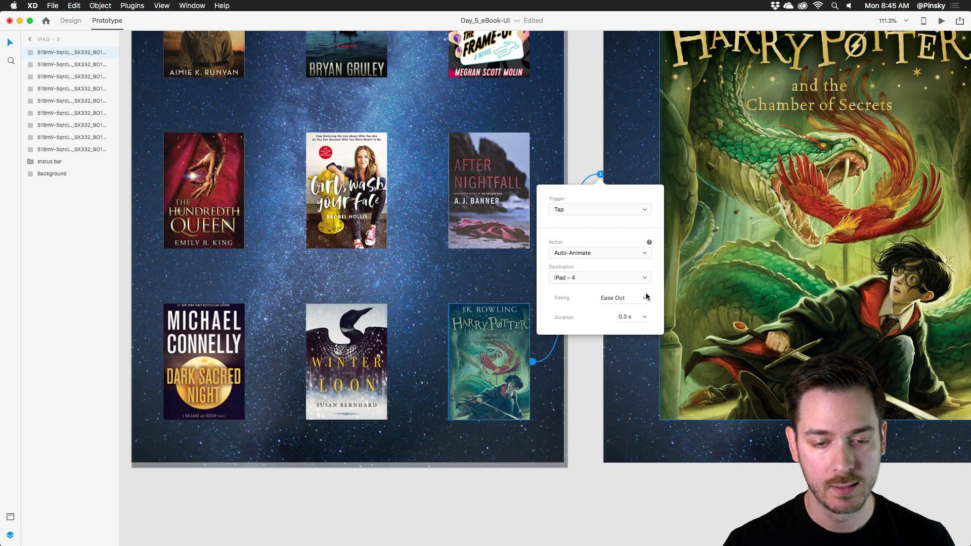
{"action": "left_click", "coordinate": [645, 296]}
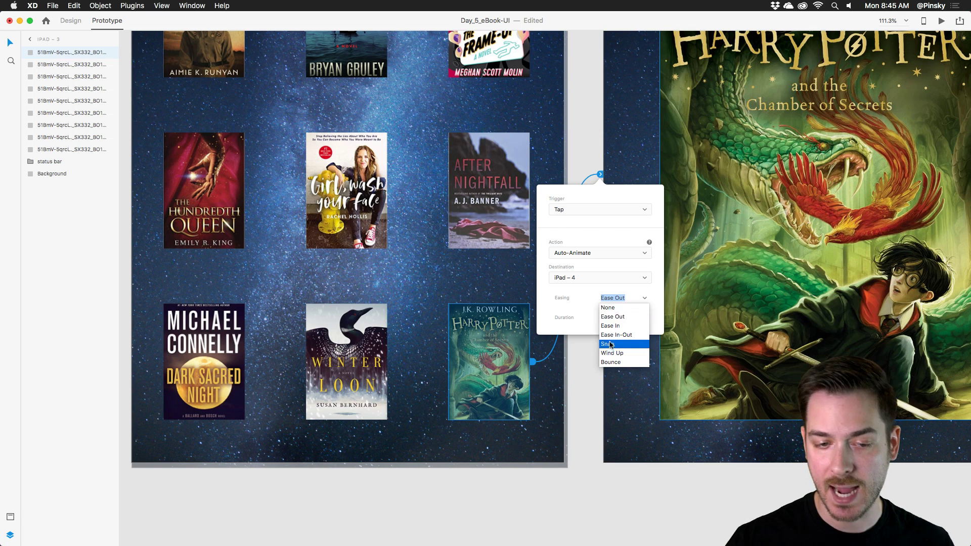
{"action": "left_click", "coordinate": [608, 343]}
{"action": "left_click", "coordinate": [644, 317]}
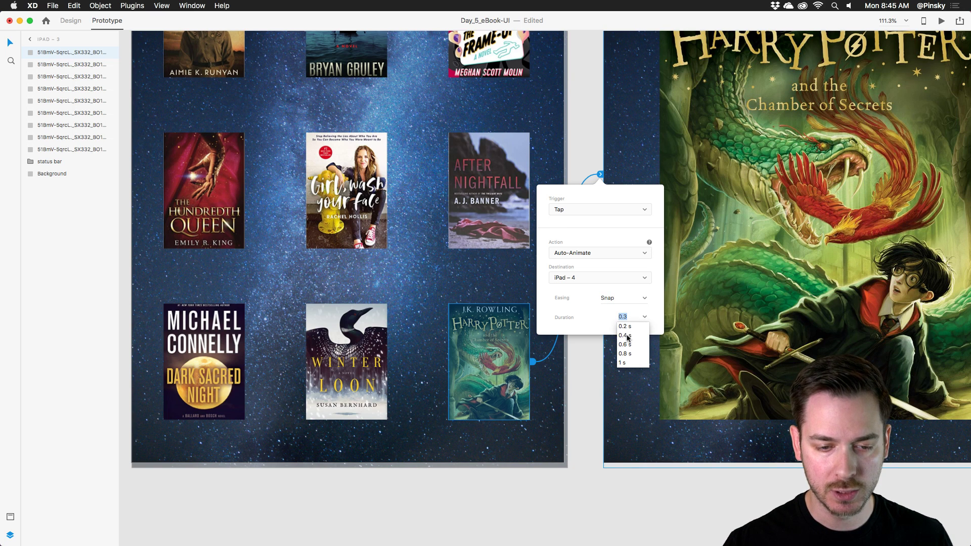
{"action": "left_click", "coordinate": [625, 336]}
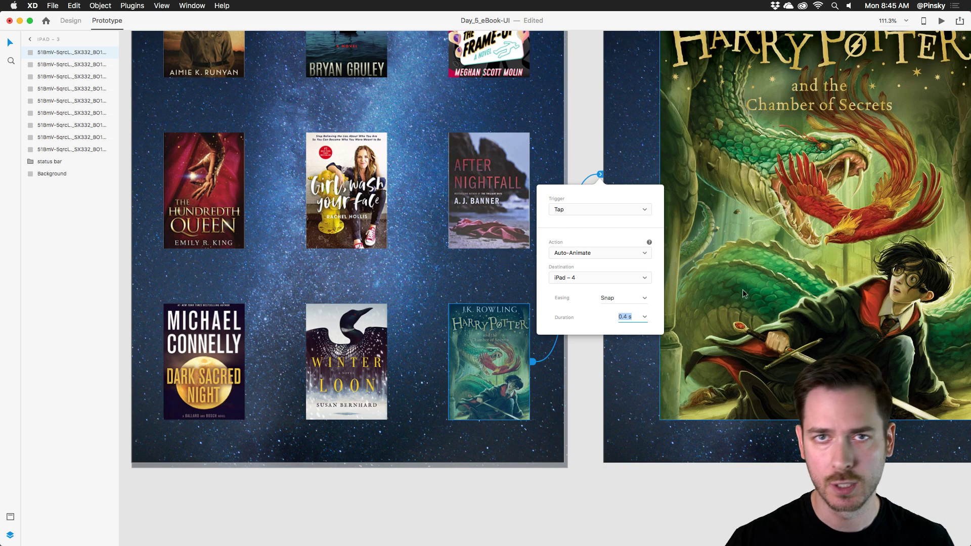
Preview the prototype, test the enlarging animation on the Harry Potter cover, and close the preview.
{"action": "key", "text": "super+0"}
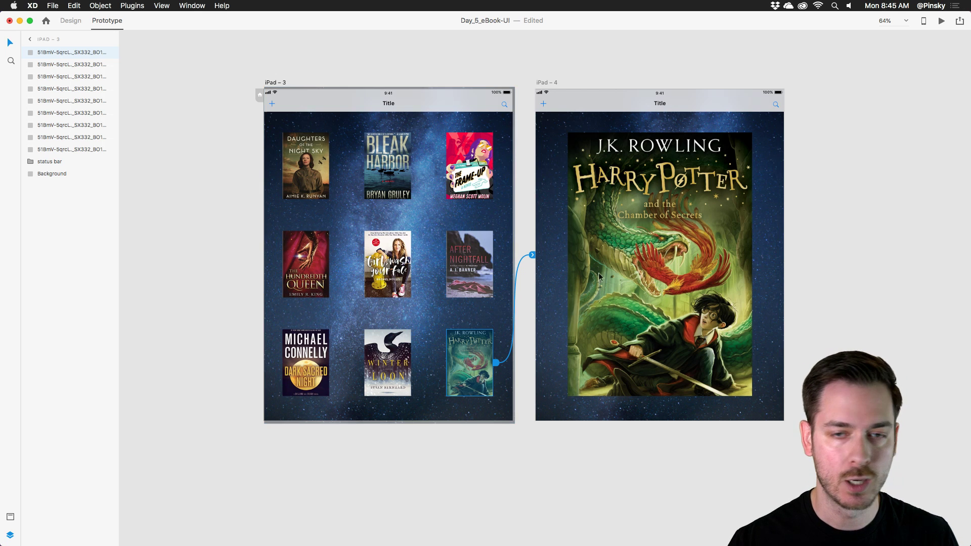
{"action": "left_click", "coordinate": [941, 20]}
{"action": "left_click_drag", "start_coordinate": [848, 20], "coordinate": [557, 3]}
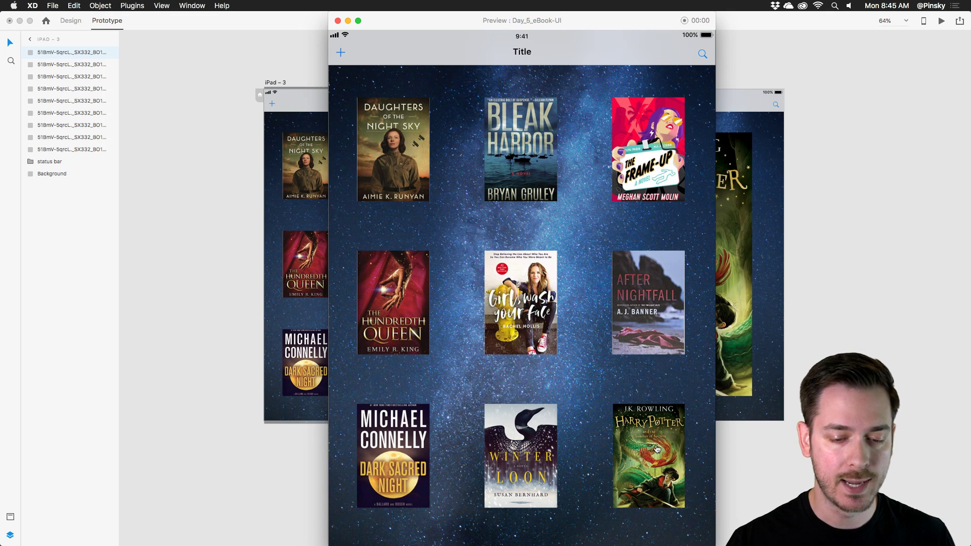
{"action": "left_click", "coordinate": [669, 438]}
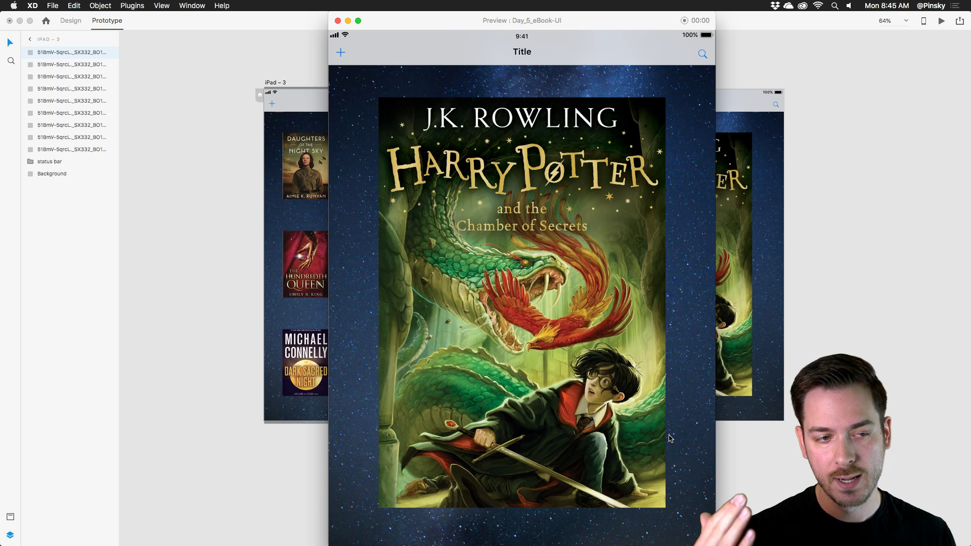
{"action": "key", "text": "super+w"}
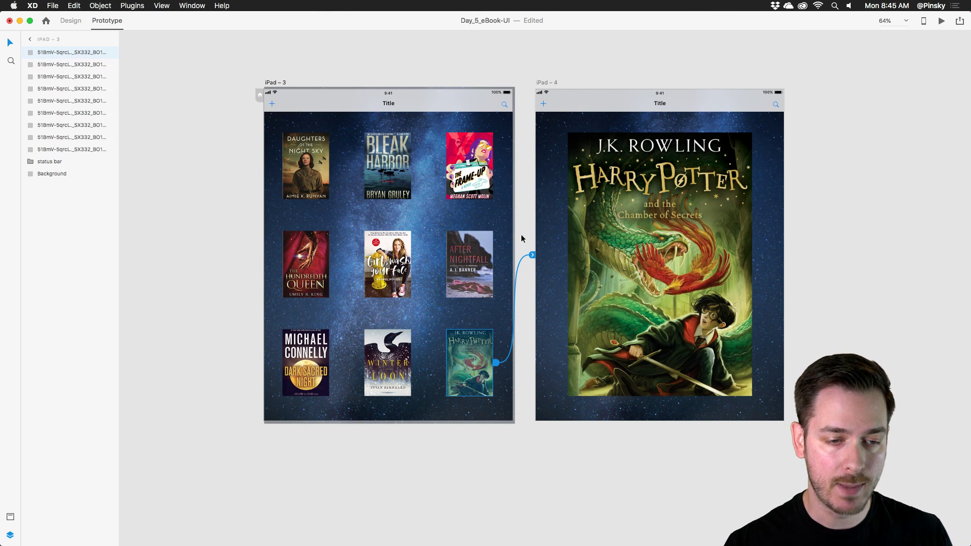
Try a 2 s duration for the Harry Potter transition and test it in the preview.
{"action": "left_click", "coordinate": [532, 254]}
{"action": "left_click", "coordinate": [570, 232]}
{"action": "type", "text": "2"}
{"action": "key", "text": "Tab"}
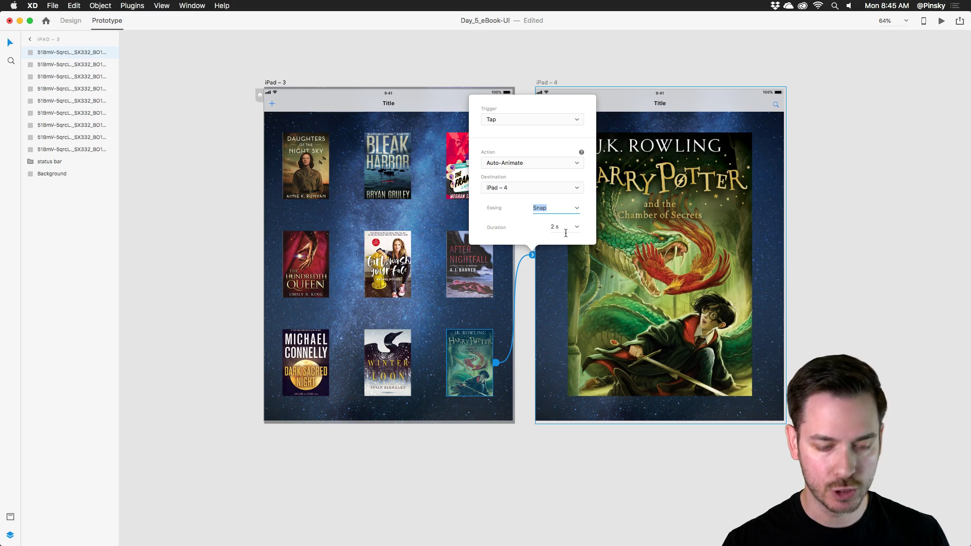
{"action": "left_click", "coordinate": [941, 22]}
{"action": "left_click", "coordinate": [673, 442]}
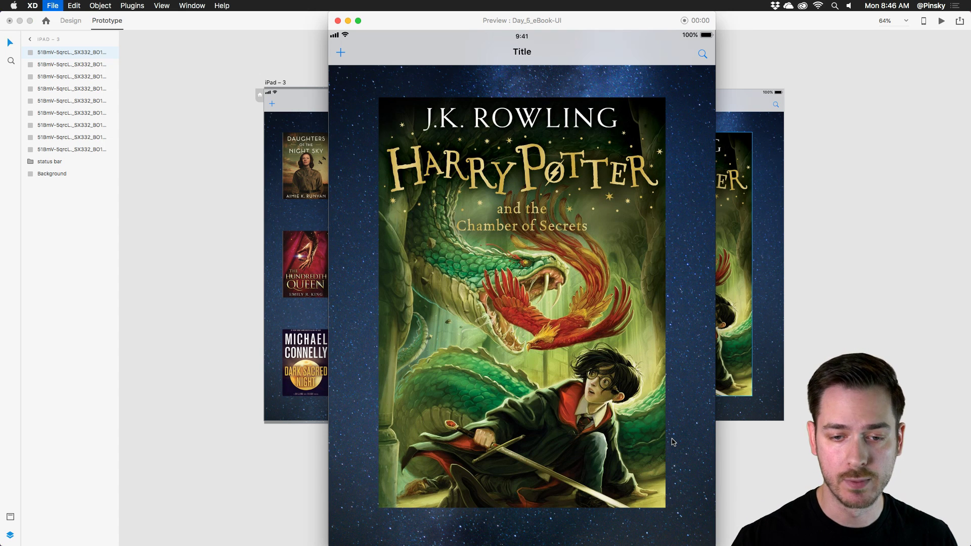
{"action": "key", "text": "super+w"}
Set the Harry Potter transition's duration to 0.8 s and test it in the preview.
{"action": "left_click", "coordinate": [532, 253]}
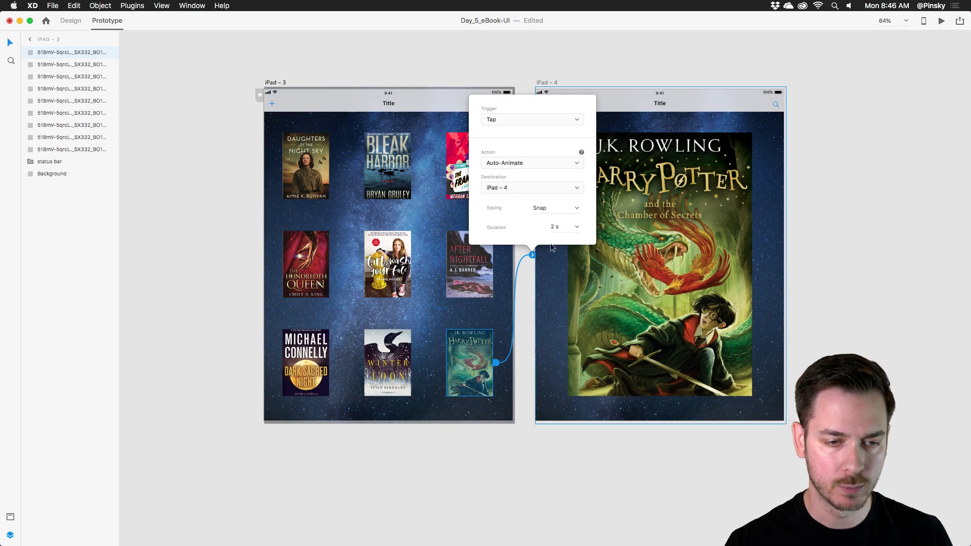
{"action": "left_click", "coordinate": [576, 226]}
{"action": "left_click", "coordinate": [558, 263]}
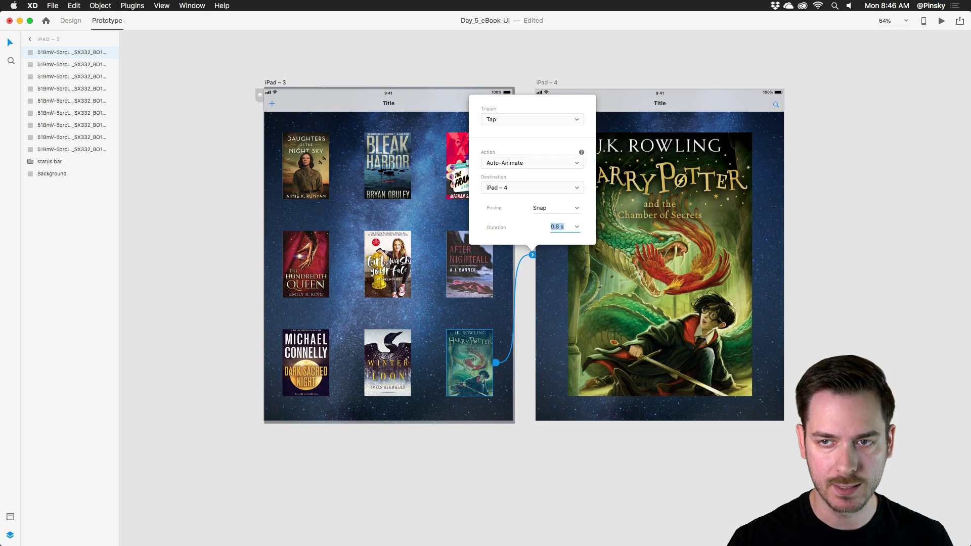
{"action": "left_click", "coordinate": [940, 21]}
{"action": "left_click", "coordinate": [615, 422]}
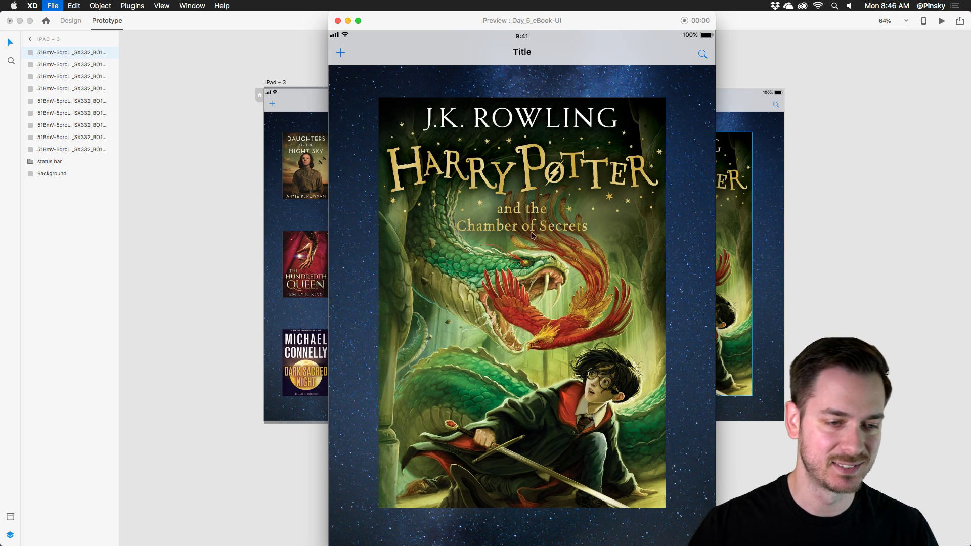
{"action": "key", "text": "super+w"}
Duplicate the iPad – 4 artboard, place the copy 70 px to its right, and return to Design mode.
{"action": "scroll", "coordinate": [621, 183], "scroll_direction": "right", "scroll_amount": 5}
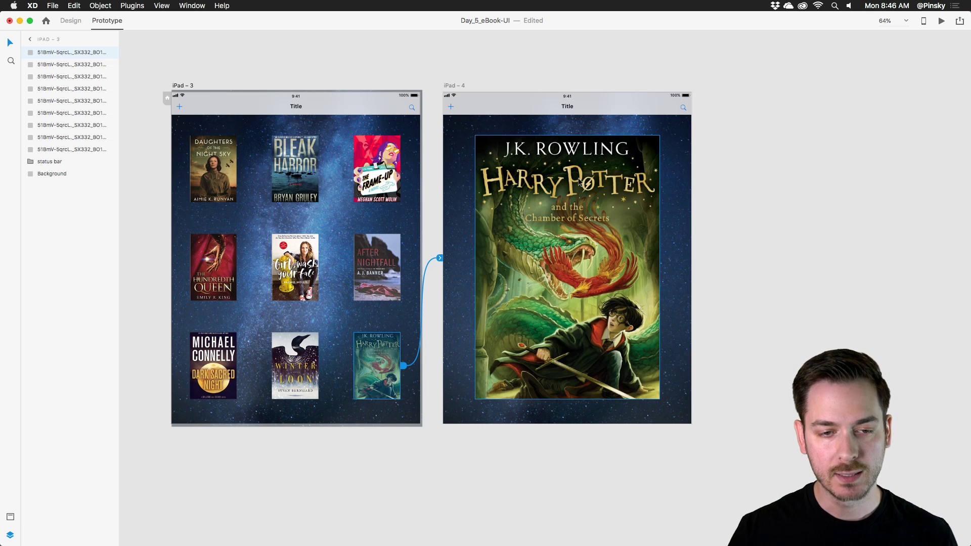
{"action": "key", "text": "super+Return"}
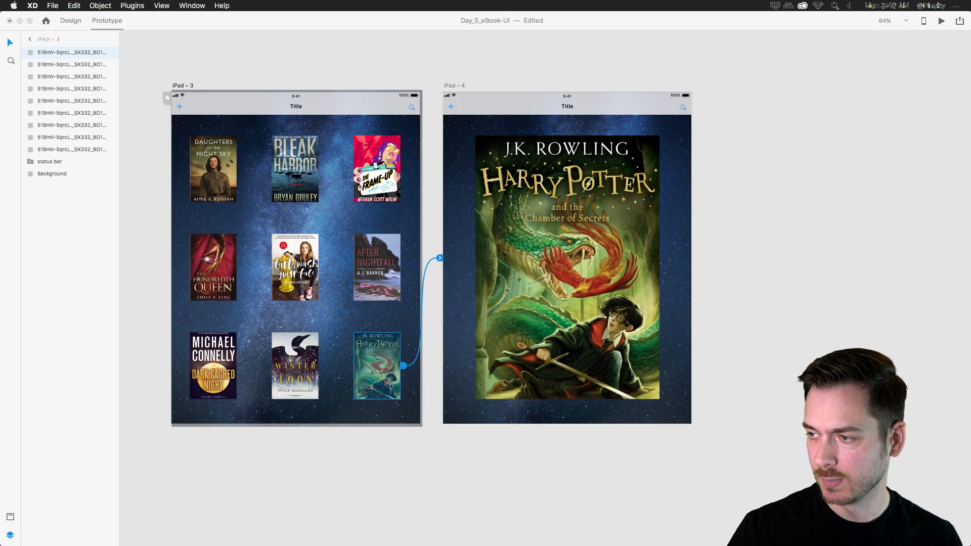
{"action": "left_click", "coordinate": [452, 85]}
{"action": "left_click_drag", "start_coordinate": [453, 85], "coordinate": [723, 90]}
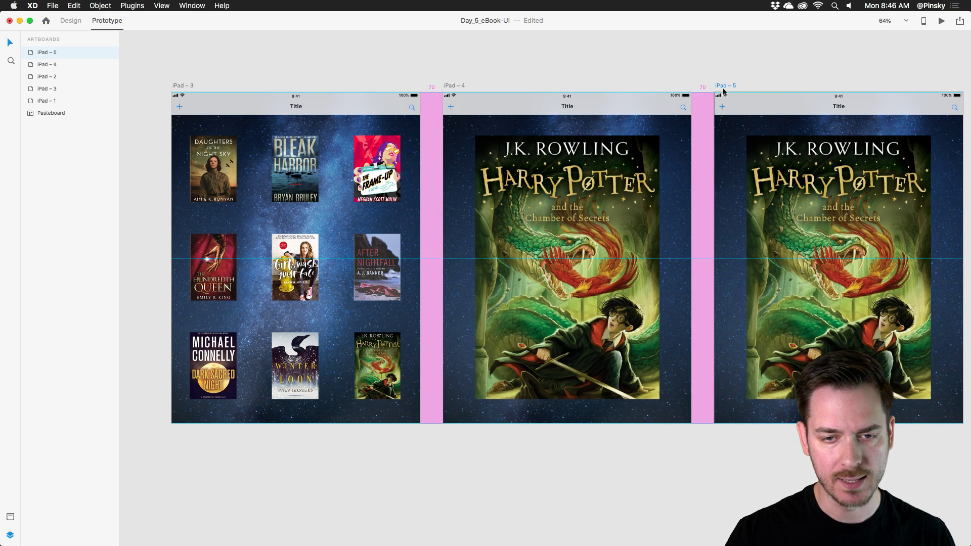
{"action": "left_click", "coordinate": [70, 20]}
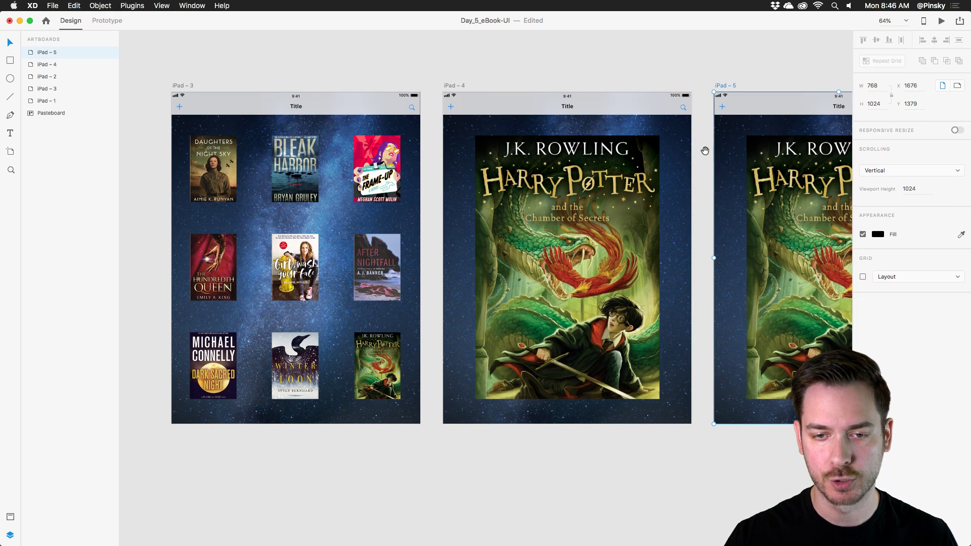
{"action": "left_click_drag", "start_coordinate": [704, 150], "coordinate": [499, 136]}
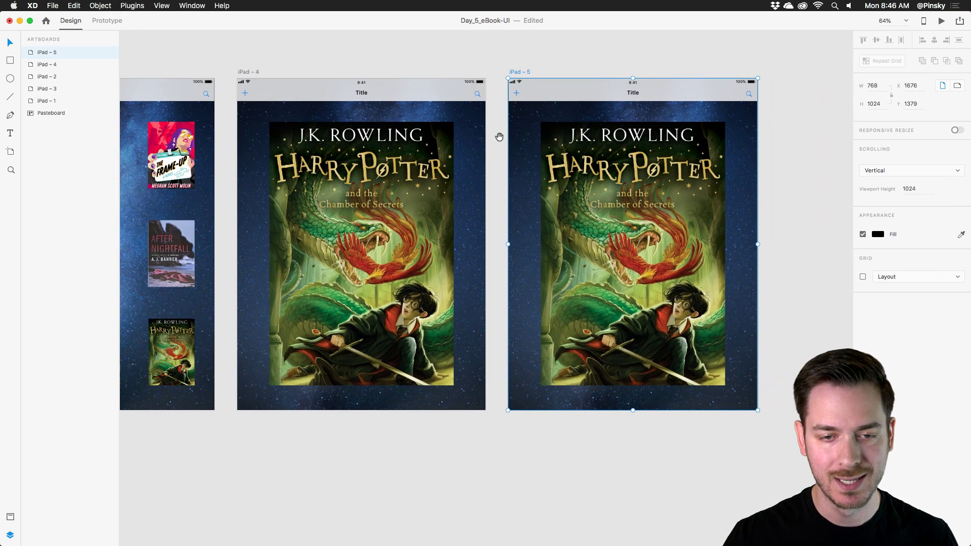
Replace the enlarged Harry Potter image on iPad – 5 with a solid white #FFFFFF fill.
{"action": "left_click", "coordinate": [630, 210]}
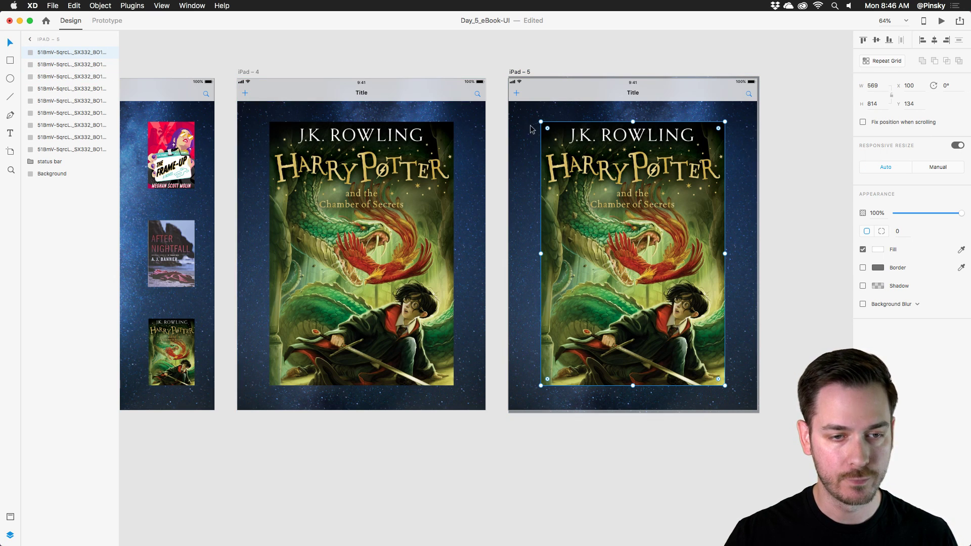
{"action": "left_click", "coordinate": [878, 249]}
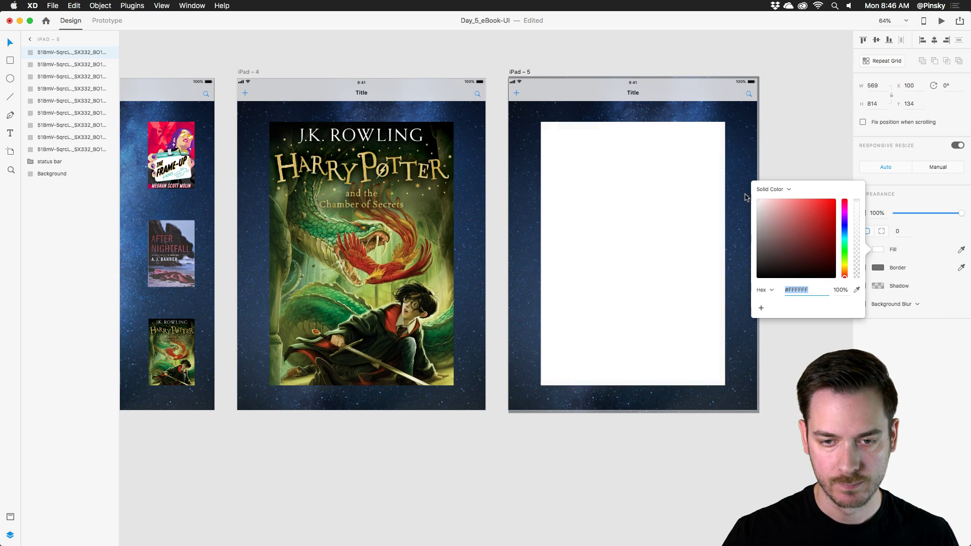
{"action": "left_click", "coordinate": [935, 403]}
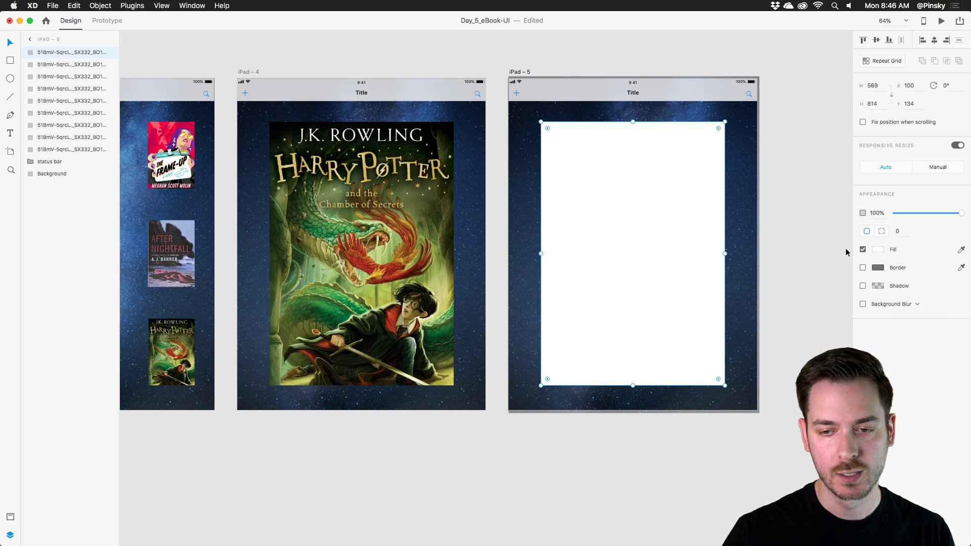
Try a light gray #F0F0F0 fill on the page rectangle on iPad – 5 and undo it.
{"action": "left_click", "coordinate": [878, 249]}
{"action": "type", "text": "F0F0F0"}
{"action": "key", "text": "Return"}
{"action": "key", "text": "super+z"}
{"action": "left_click", "coordinate": [940, 379]}
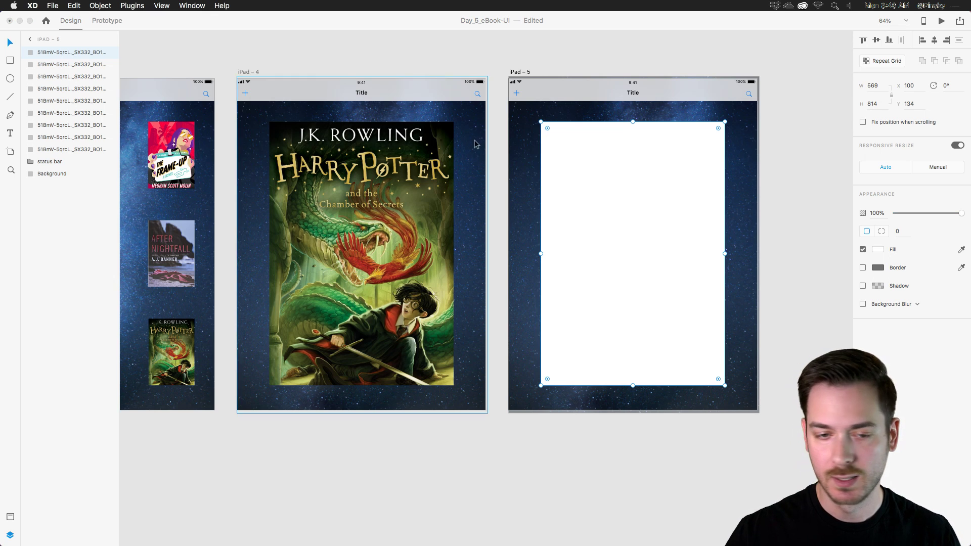
Paste the copied passage starting "Not for the first time" over the white page on iPad – 5.
{"action": "key", "text": "super+v"}
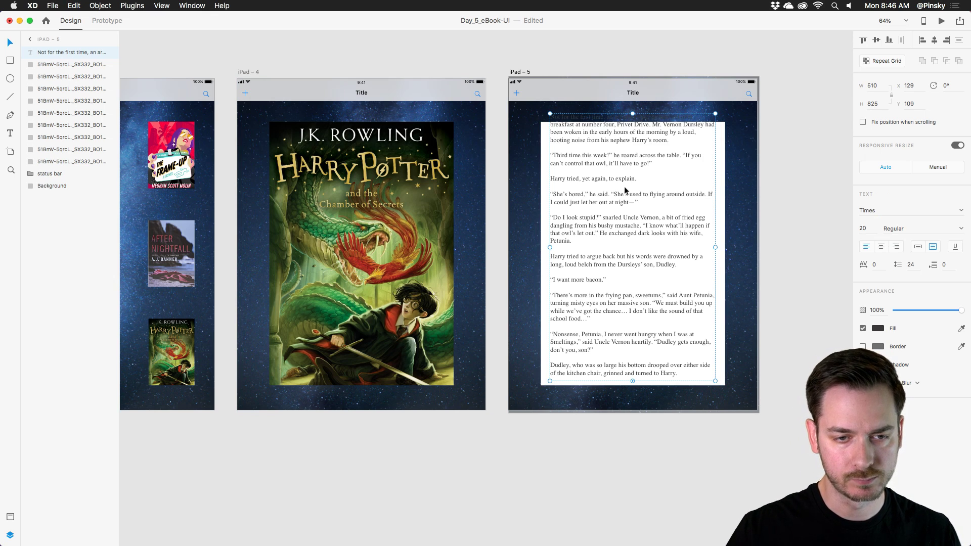
{"action": "scroll", "coordinate": [647, 117], "scroll_direction": "up", "scroll_amount": 5}
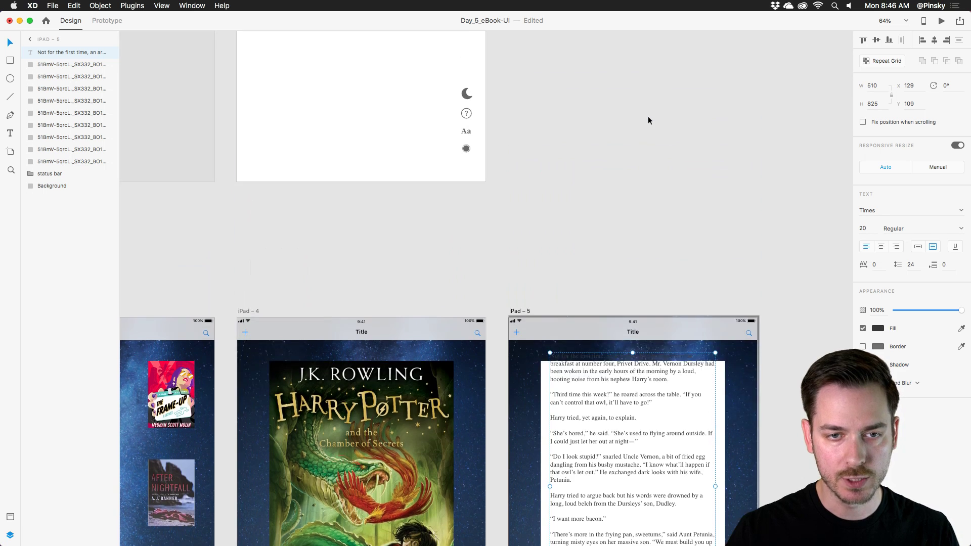
{"action": "scroll", "coordinate": [648, 119], "scroll_direction": "up", "scroll_amount": 4}
{"action": "scroll", "coordinate": [594, 290], "scroll_direction": "left", "scroll_amount": 2}
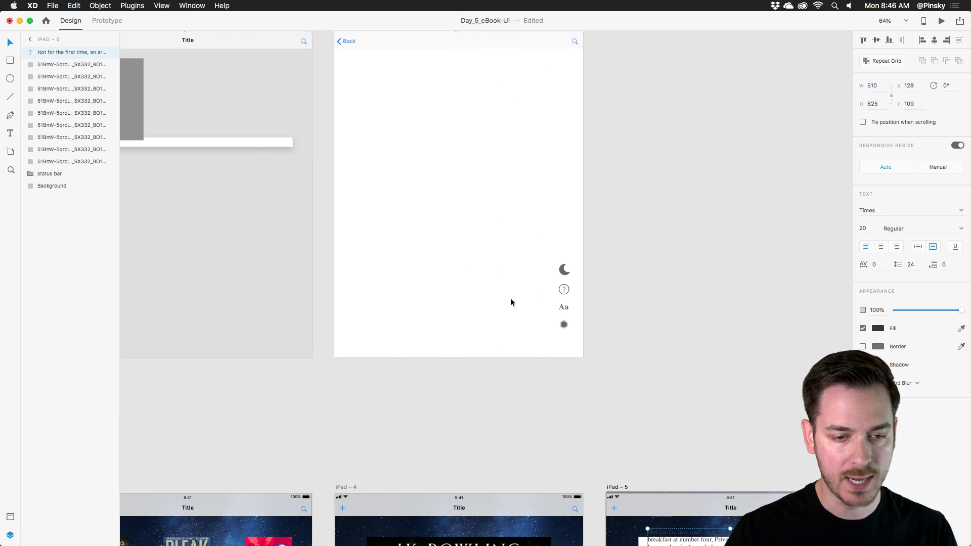
{"action": "scroll", "coordinate": [483, 276], "scroll_direction": "up", "scroll_amount": 2}
{"action": "scroll", "coordinate": [525, 306], "scroll_direction": "down", "scroll_amount": 10}
{"action": "scroll", "coordinate": [499, 243], "scroll_direction": "right", "scroll_amount": 4}
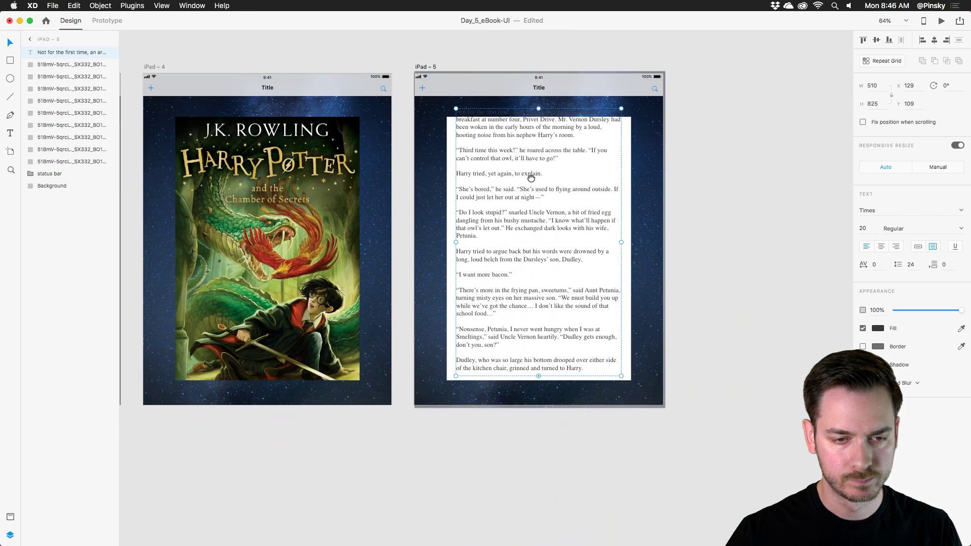
Lower the top edge of the passage's text box to Y 157, making it 777 px high within the white page.
{"action": "scroll", "coordinate": [523, 168], "scroll_direction": "up", "scroll_amount": 1}
{"action": "scroll", "coordinate": [556, 120], "scroll_direction": "up", "scroll_amount": 2}
{"action": "left_click_drag", "start_coordinate": [554, 113], "coordinate": [553, 133]}
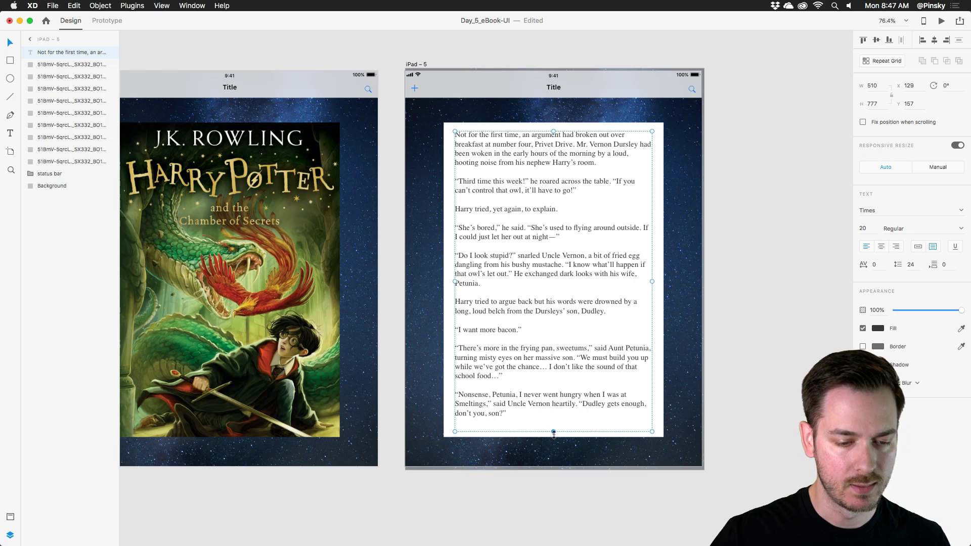
Shorten the passage's text box on iPad – 5 to 755 px high and move it down to Y 164.
{"action": "left_click_drag", "start_coordinate": [553, 433], "coordinate": [552, 425]}
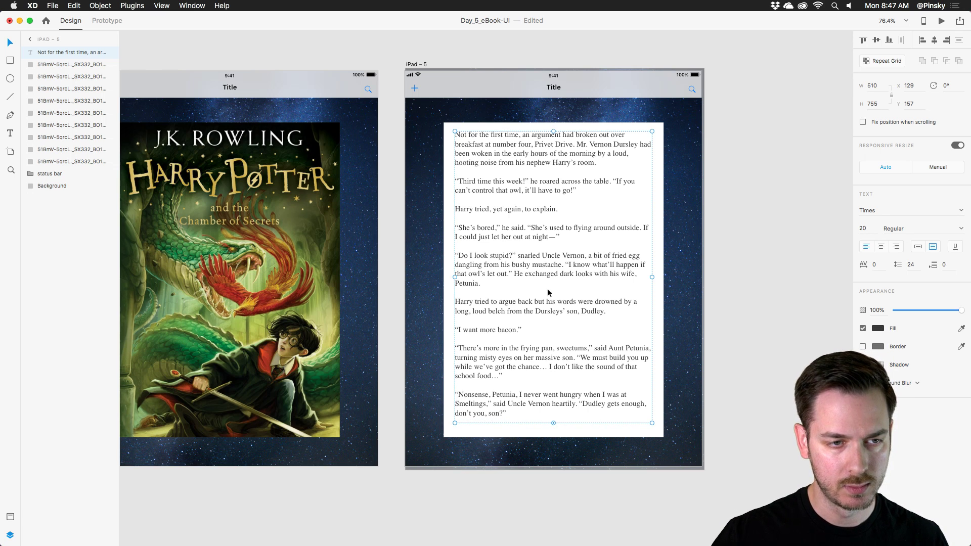
{"action": "left_click_drag", "start_coordinate": [528, 235], "coordinate": [528, 241]}
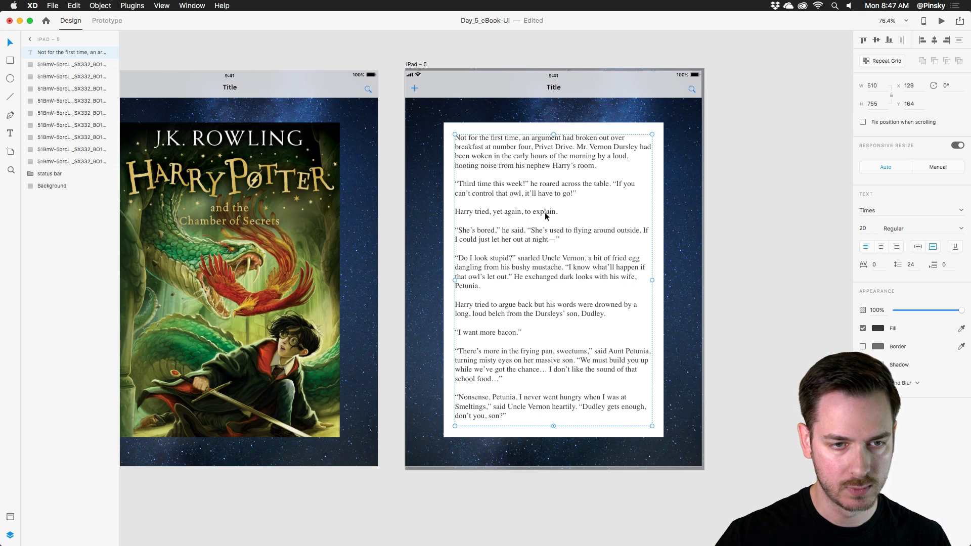
Copy the vertical Toolbar icon group from iPad – 2 onto iPad – 5 beside the white page.
{"action": "scroll", "coordinate": [546, 214], "scroll_direction": "up", "scroll_amount": 10}
{"action": "left_click", "coordinate": [351, 242]}
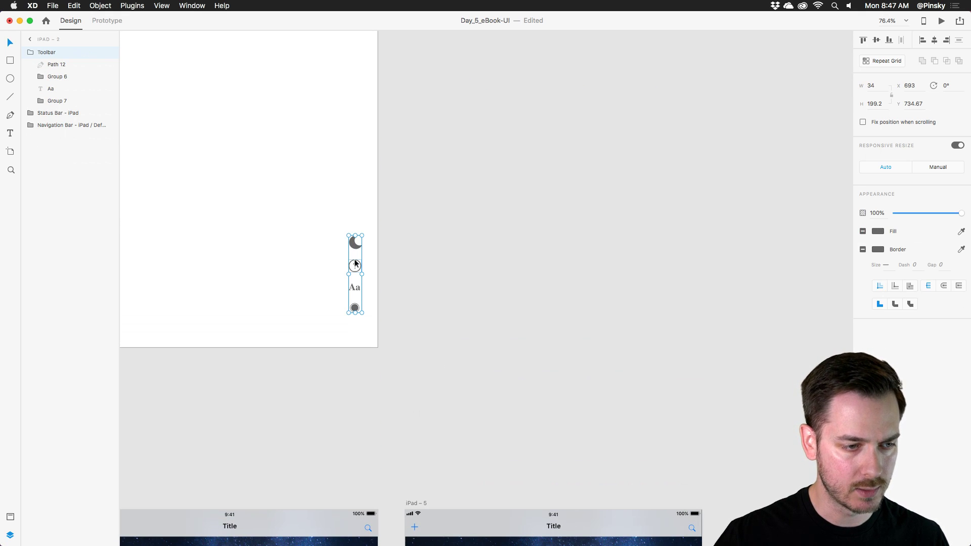
{"action": "left_click_drag", "start_coordinate": [521, 431], "coordinate": [523, 106]}
{"action": "scroll", "coordinate": [523, 106], "scroll_direction": "down", "scroll_amount": 5}
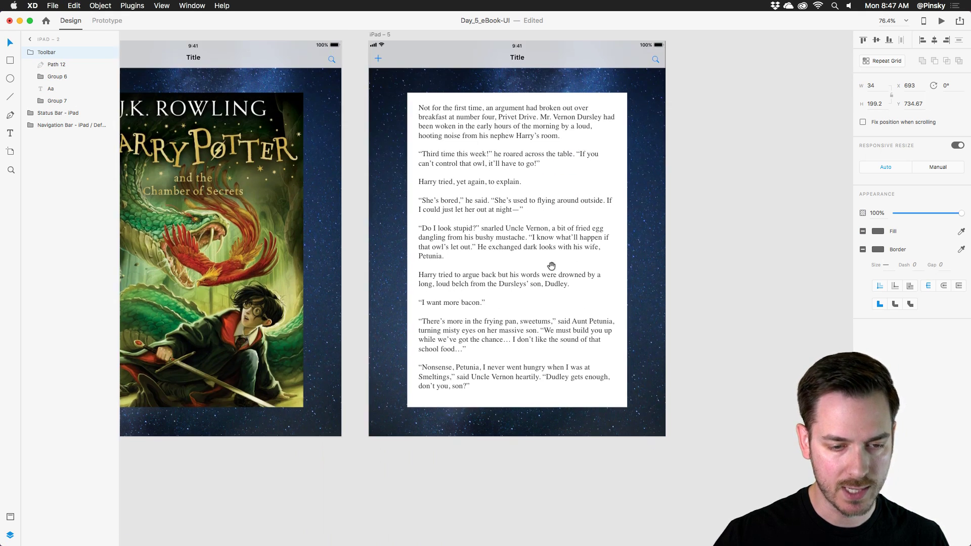
{"action": "left_click", "coordinate": [638, 336]}
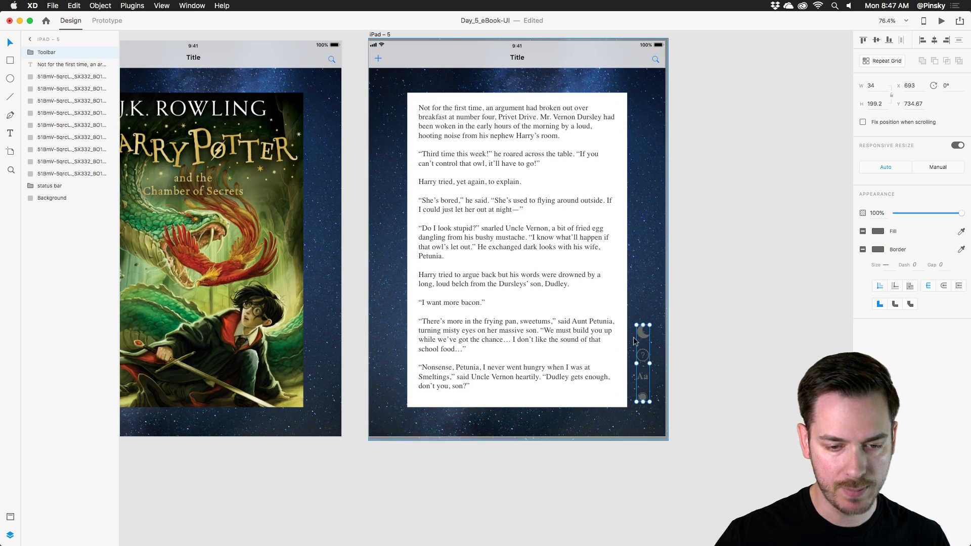
Set the toolbar icons' fill and border on iPad – 5 to white #FFFFFF and move the group to X 699, Y 748.67.
{"action": "left_click", "coordinate": [877, 231]}
{"action": "left_click_drag", "start_coordinate": [817, 223], "coordinate": [735, 129]}
{"action": "left_click", "coordinate": [902, 336]}
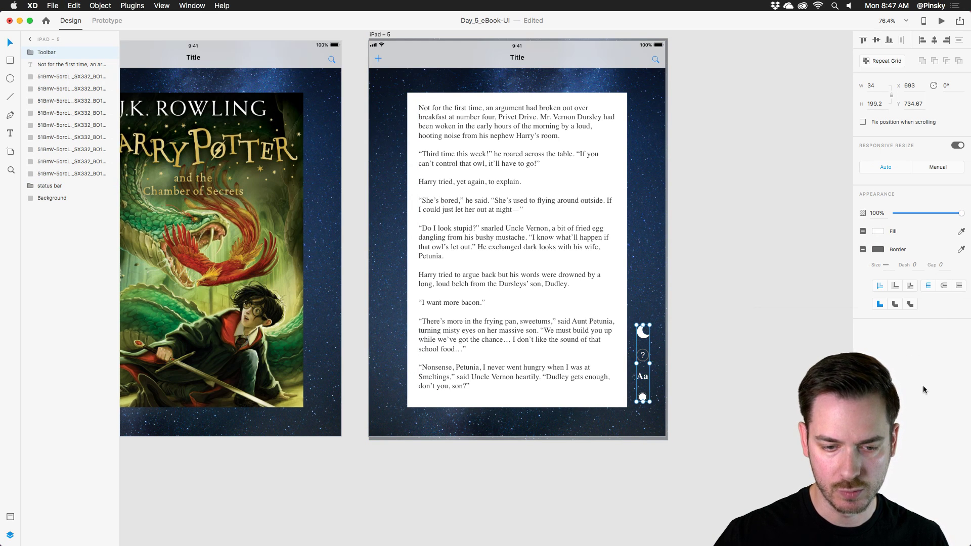
{"action": "left_click", "coordinate": [878, 249]}
{"action": "left_click", "coordinate": [775, 194]}
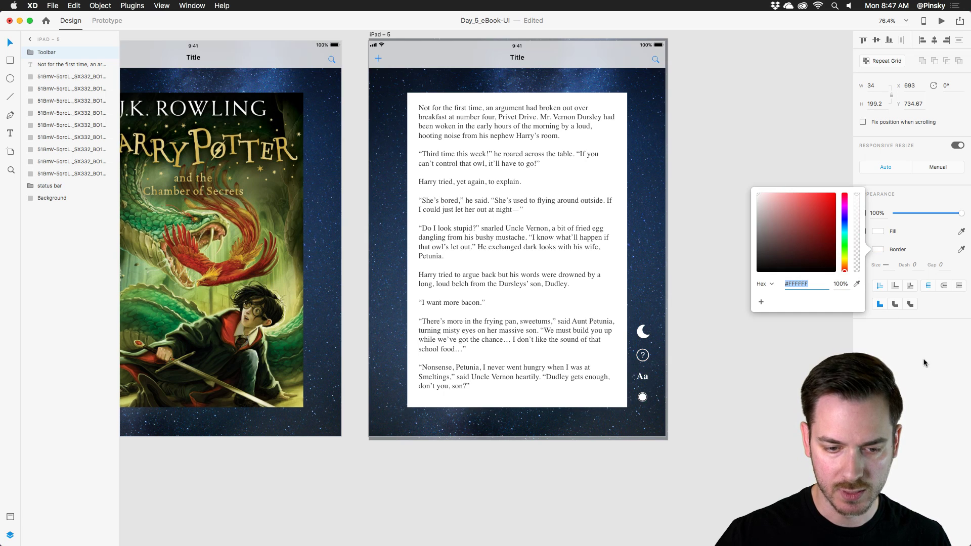
{"action": "left_click", "coordinate": [726, 327]}
{"action": "left_click_drag", "start_coordinate": [643, 331], "coordinate": [645, 338]}
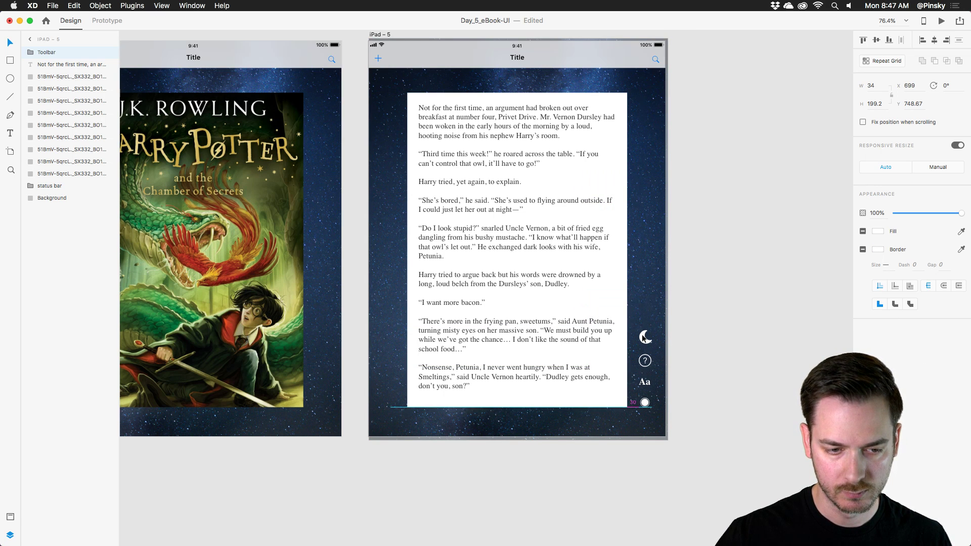
{"action": "left_click_drag", "start_coordinate": [324, 178], "coordinate": [525, 209]}
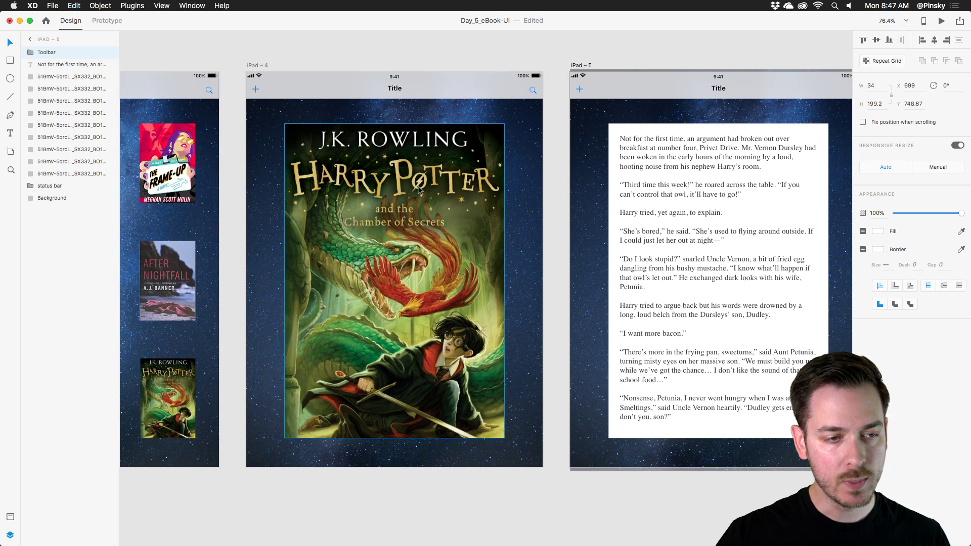
{"action": "left_click", "coordinate": [327, 172]}
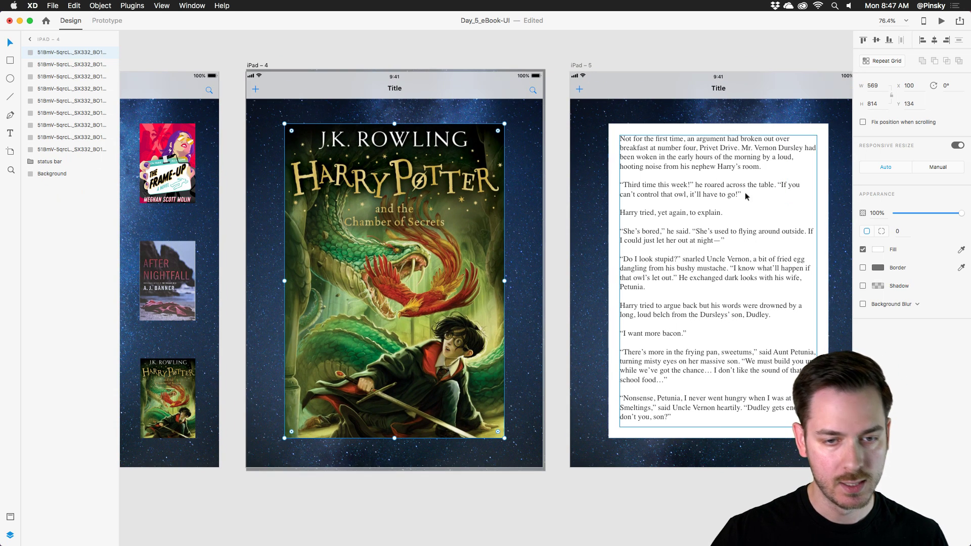
{"action": "left_click", "coordinate": [717, 213]}
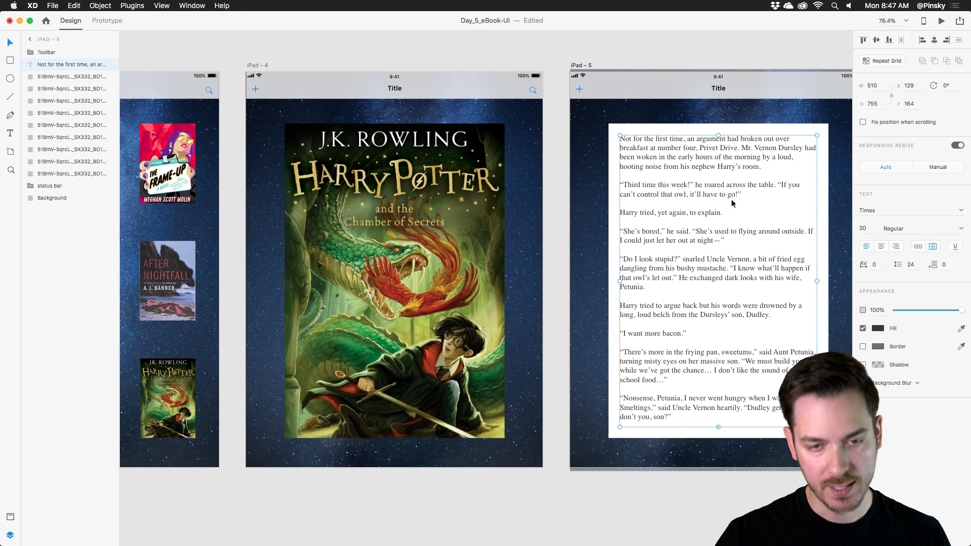
Switch to prototyping and rename the iPad – 4 artboard as "Book Cover Large".
{"action": "left_click", "coordinate": [107, 21]}
{"action": "left_click", "coordinate": [253, 66]}
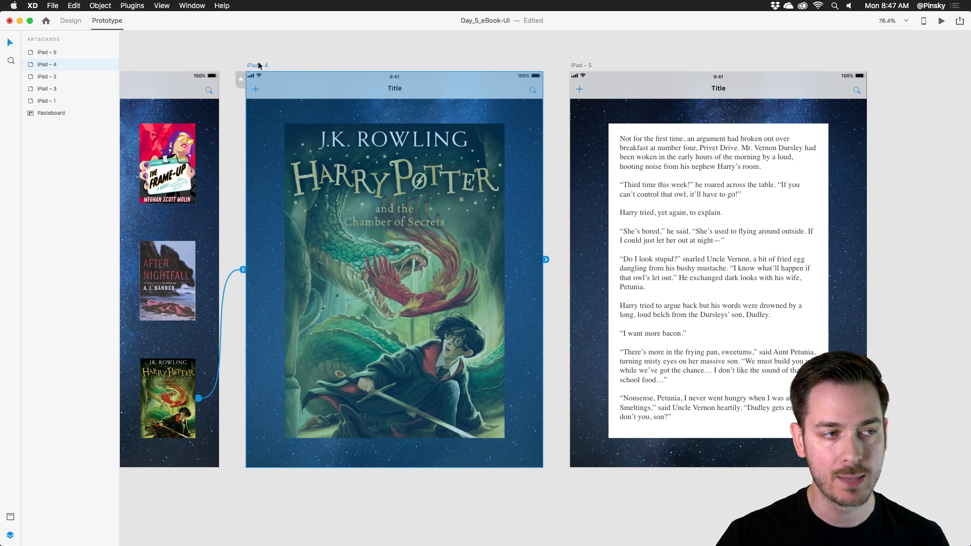
{"action": "double_click", "coordinate": [258, 65]}
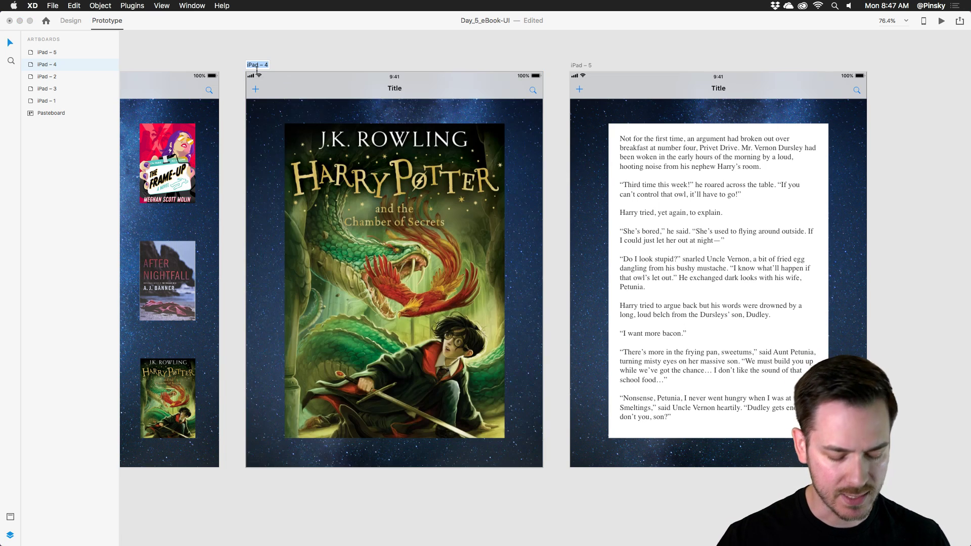
{"action": "type", "text": "Book Co"}
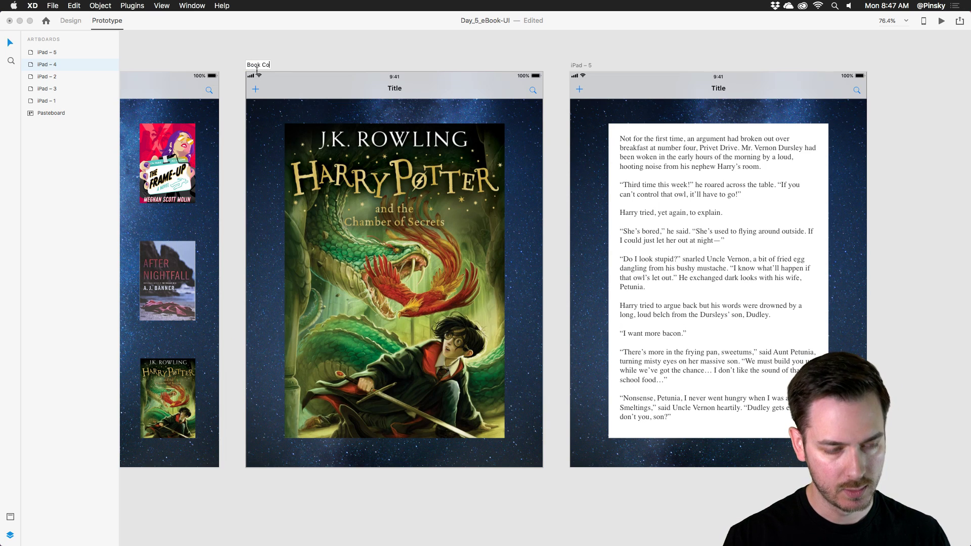
{"action": "type", "text": "ver Large"}
{"action": "key", "text": "Return"}
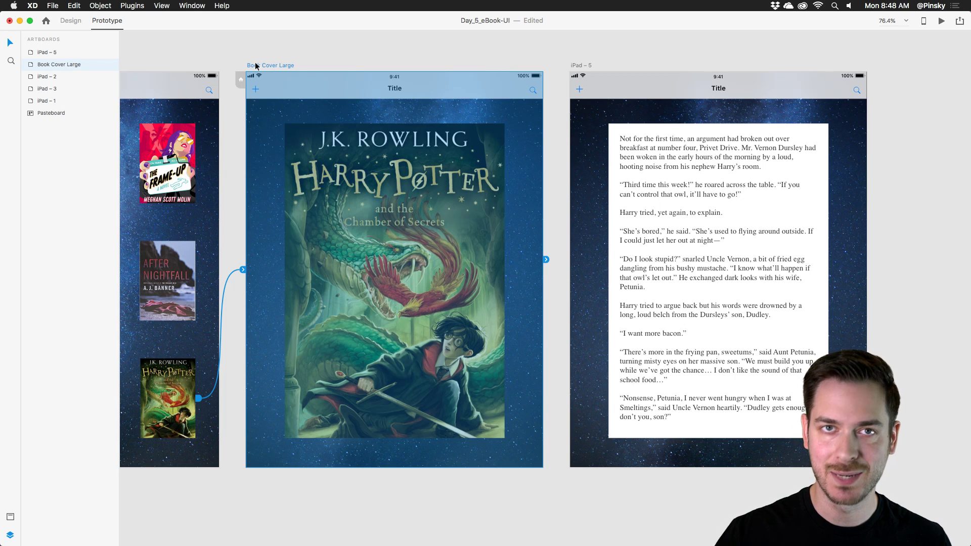
Link Book Cover Large to iPad – 5 with a Transition action, a Time trigger and a 0.4 s delay.
{"action": "left_click_drag", "start_coordinate": [546, 259], "coordinate": [650, 271]}
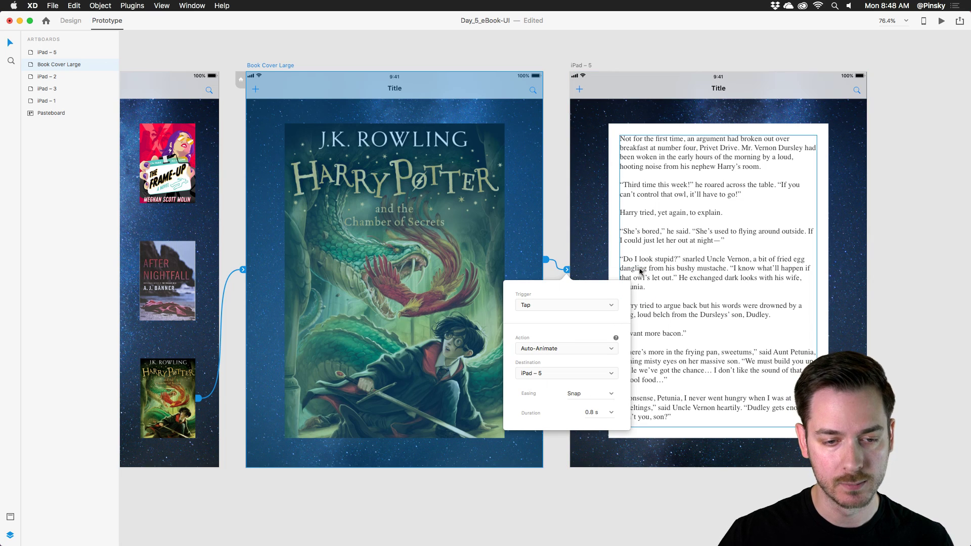
{"action": "left_click", "coordinate": [556, 352]}
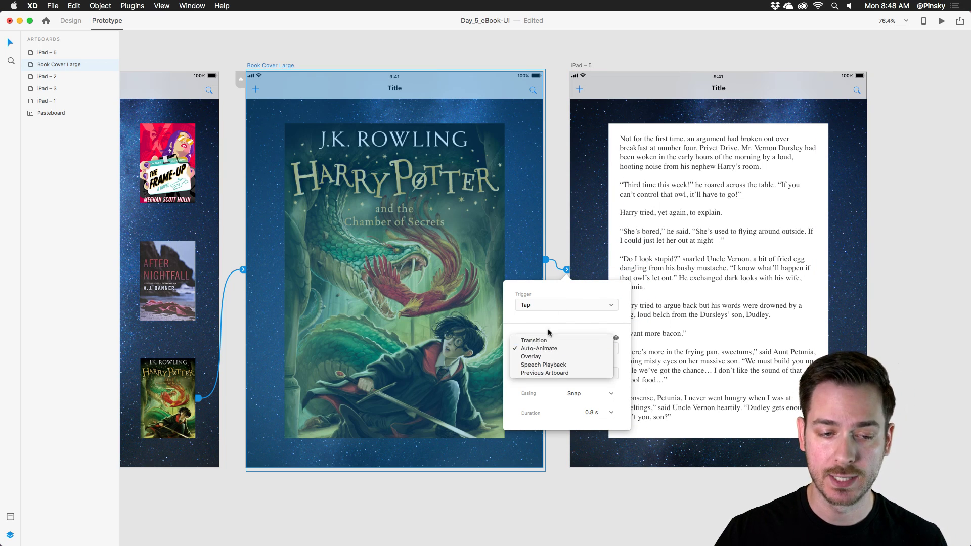
{"action": "left_click", "coordinate": [550, 340]}
{"action": "left_click", "coordinate": [539, 305]}
{"action": "left_click", "coordinate": [539, 321]}
{"action": "left_click", "coordinate": [611, 326]}
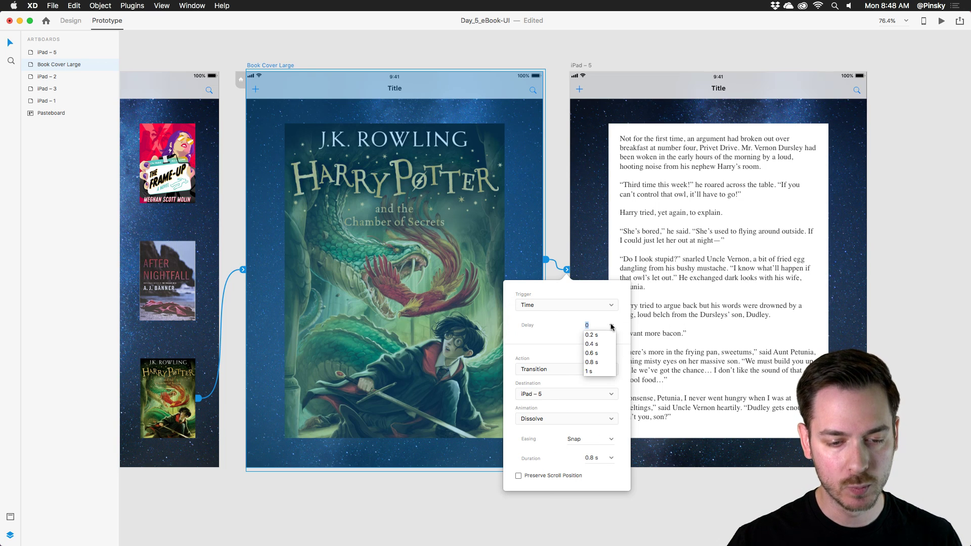
{"action": "left_click", "coordinate": [596, 345]}
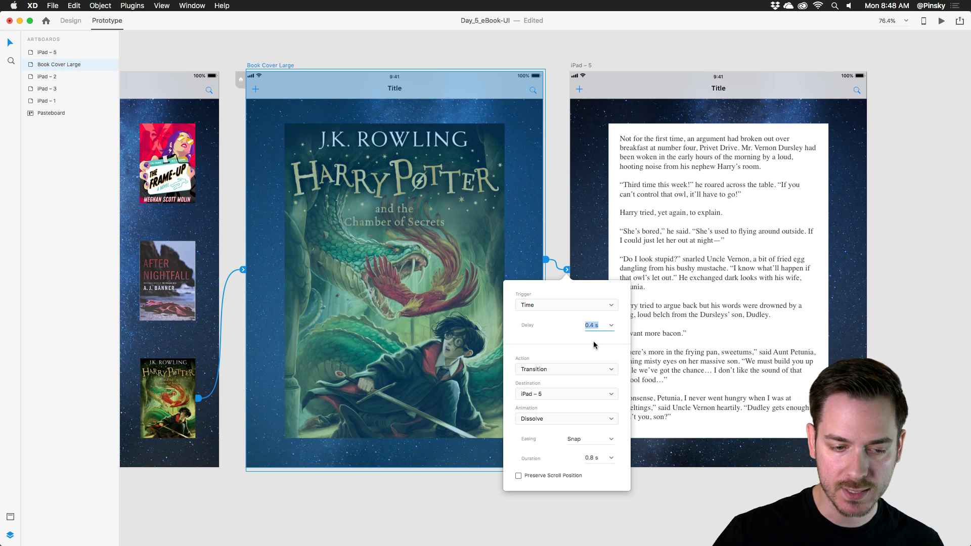
Keep Transition as the action of the link to iPad – 5 and set its easing to Ease In-Out.
{"action": "left_click", "coordinate": [571, 372]}
{"action": "left_click", "coordinate": [571, 372]}
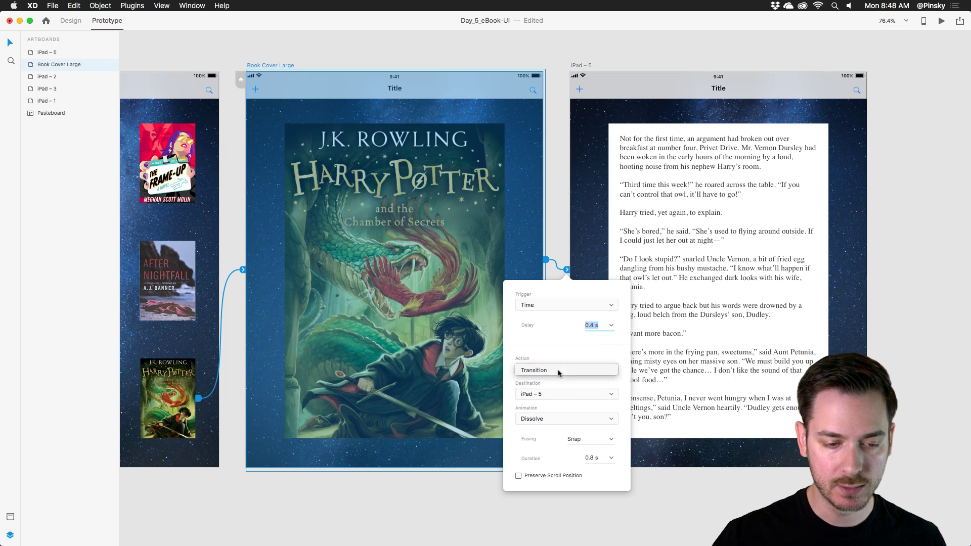
{"action": "left_click", "coordinate": [613, 443]}
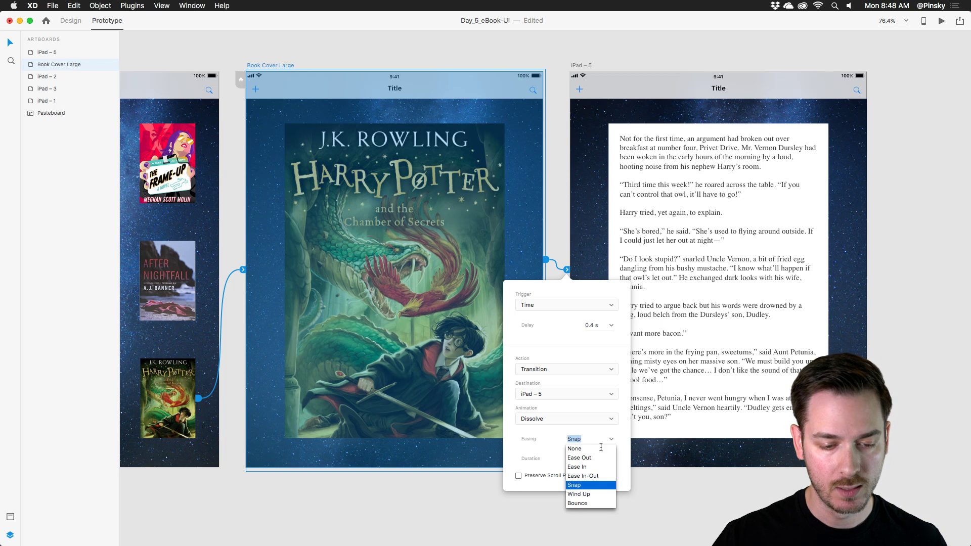
{"action": "left_click", "coordinate": [587, 475]}
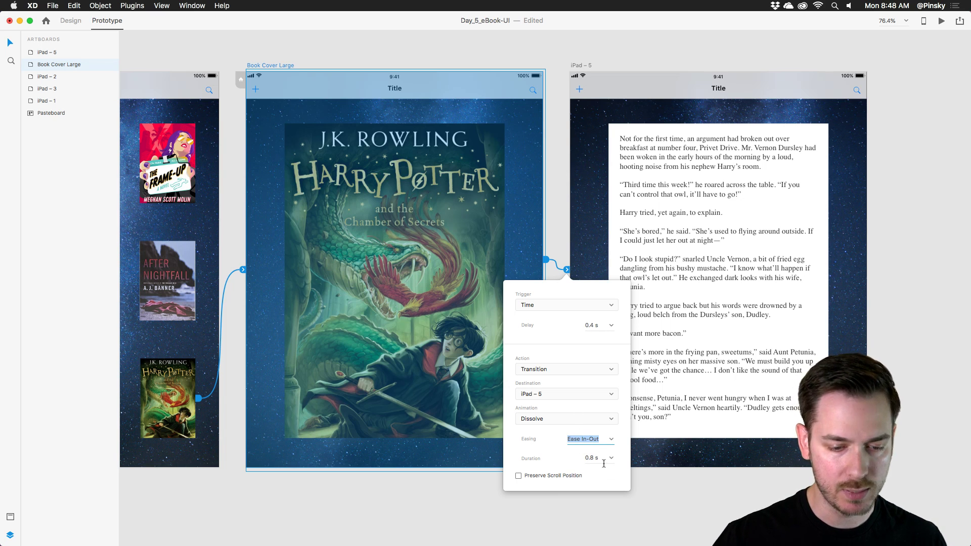
Preview the prototype from the iPad – 3 library by opening the Harry Potter book, and close the preview.
{"action": "left_click", "coordinate": [182, 97]}
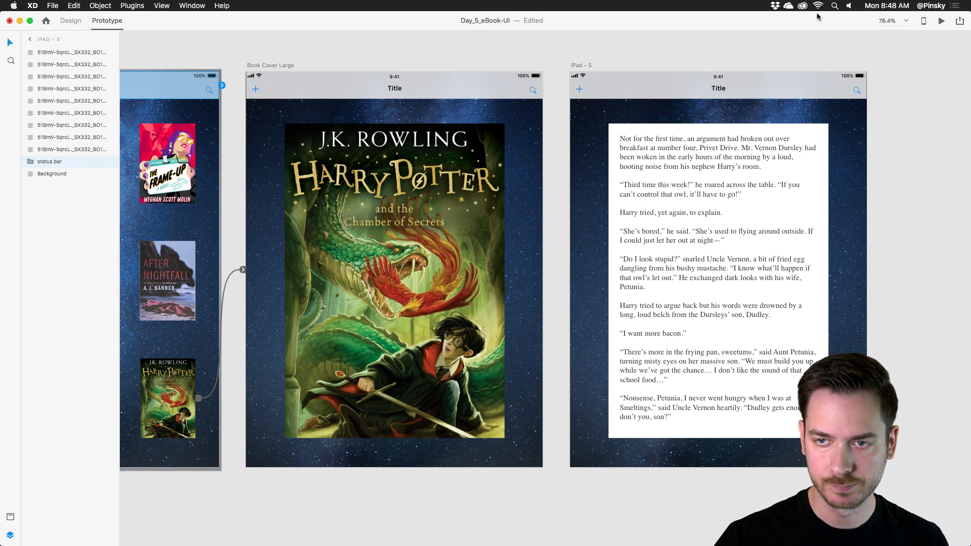
{"action": "left_click", "coordinate": [941, 21]}
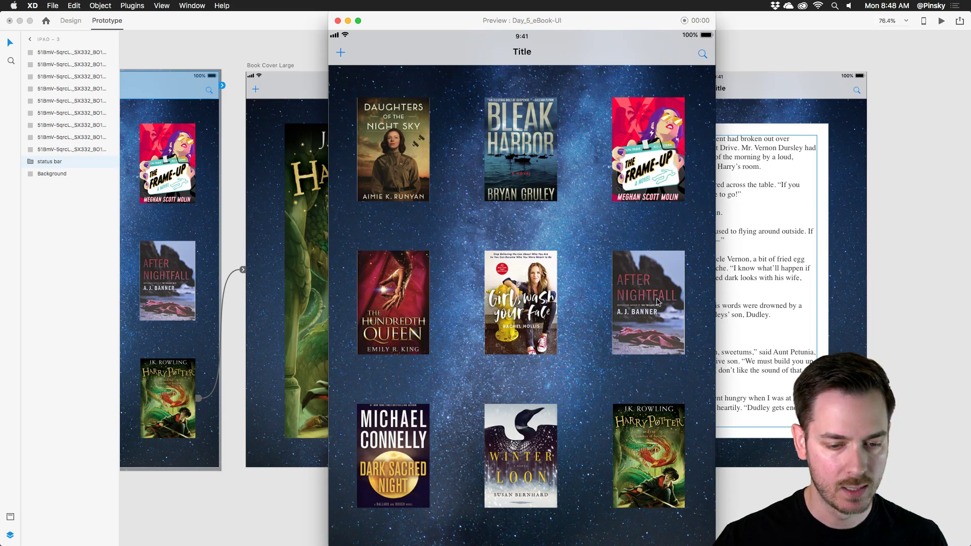
{"action": "left_click", "coordinate": [668, 444]}
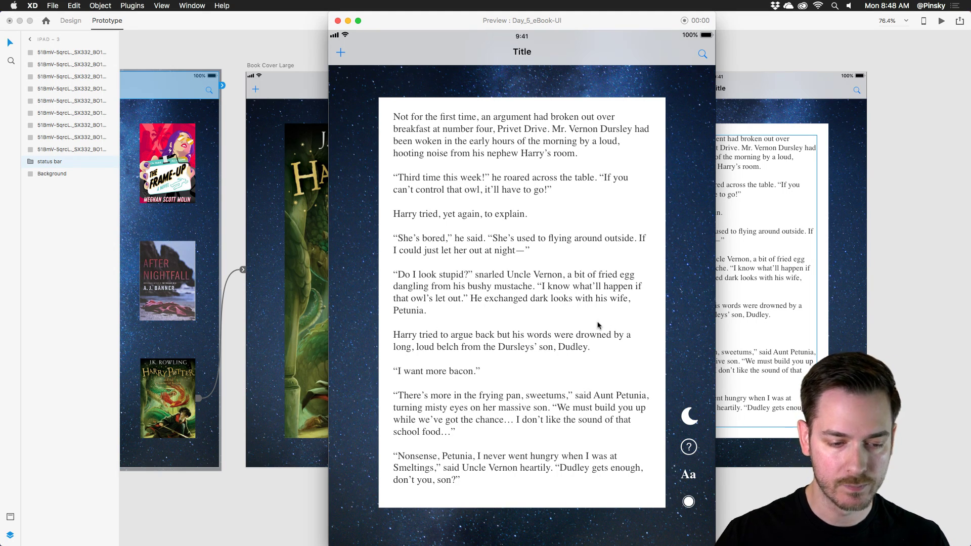
{"action": "key", "text": "super+w"}
Return to design mode and duplicate the iPad – 5 reading artboard.
{"action": "scroll", "coordinate": [627, 263], "scroll_direction": "right", "scroll_amount": 5}
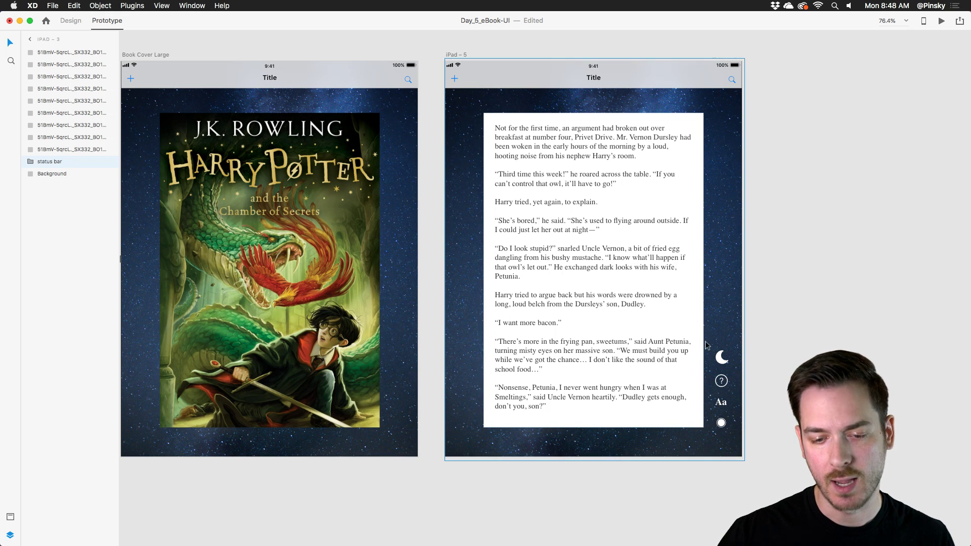
{"action": "scroll", "coordinate": [721, 380], "scroll_direction": "up", "scroll_amount": 5}
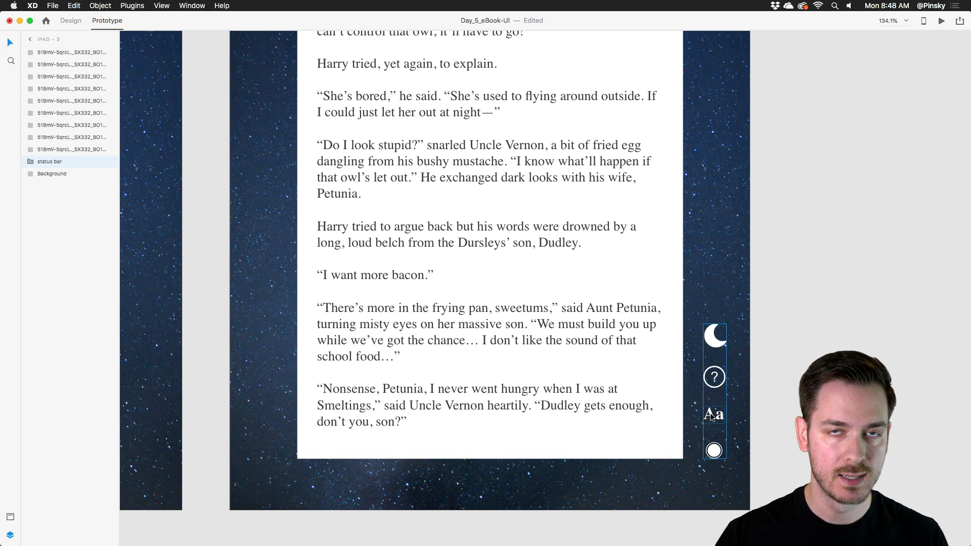
{"action": "scroll", "coordinate": [574, 275], "scroll_direction": "down", "scroll_amount": 5}
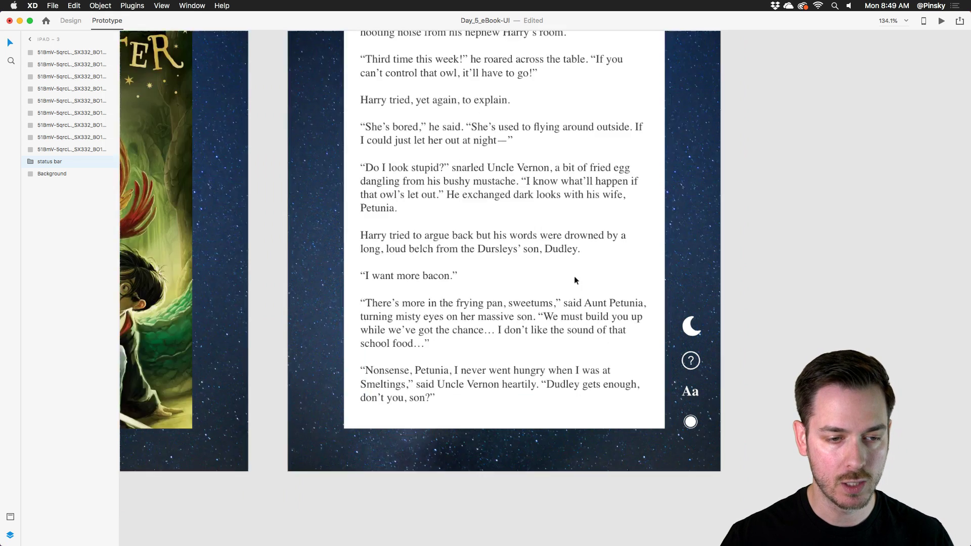
{"action": "scroll", "coordinate": [580, 148], "scroll_direction": "up", "scroll_amount": 2}
{"action": "left_click", "coordinate": [400, 70]}
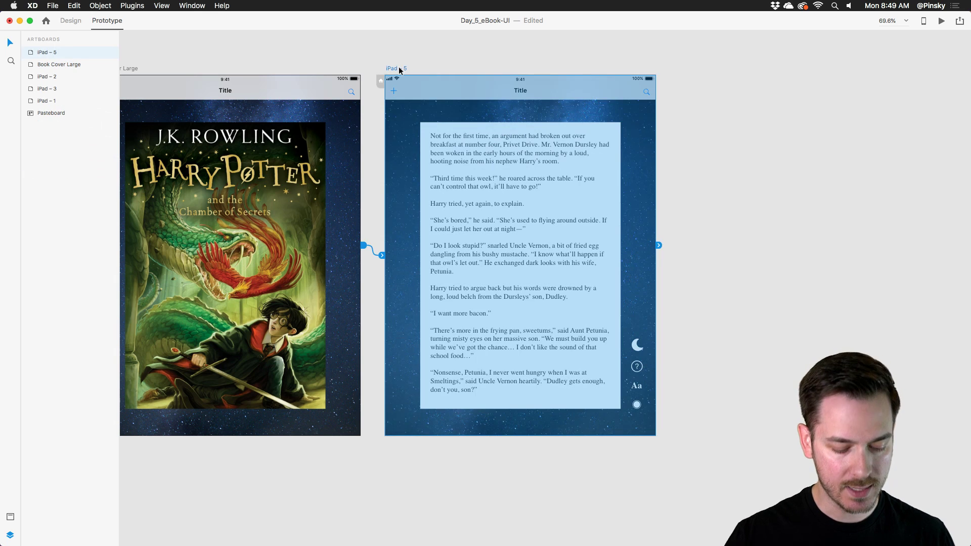
{"action": "left_click", "coordinate": [75, 21]}
{"action": "key", "text": "super+d"}
Change the page rectangle's fill on the duplicated artboard iPad – 6 to a near-black color.
{"action": "scroll", "coordinate": [457, 175], "scroll_direction": "right", "scroll_amount": 8}
{"action": "scroll", "coordinate": [506, 180], "scroll_direction": "down", "scroll_amount": 2}
{"action": "scroll", "coordinate": [533, 182], "scroll_direction": "up", "scroll_amount": 4}
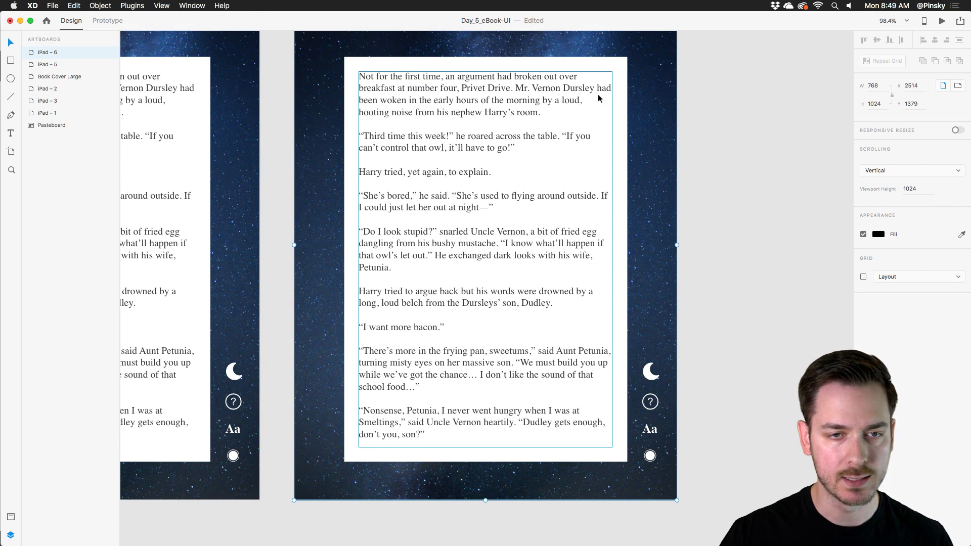
{"action": "left_click", "coordinate": [621, 62]}
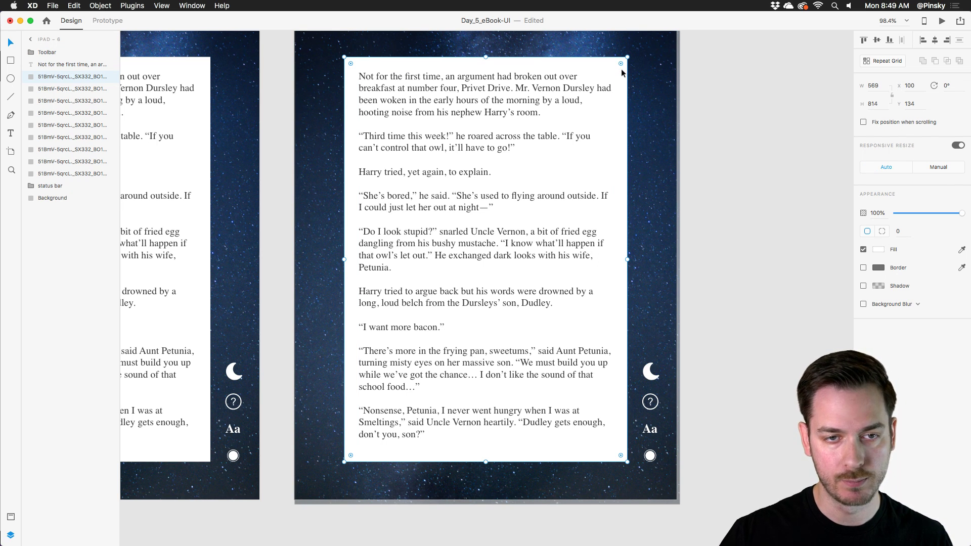
{"action": "left_click", "coordinate": [878, 249]}
{"action": "left_click", "coordinate": [756, 274]}
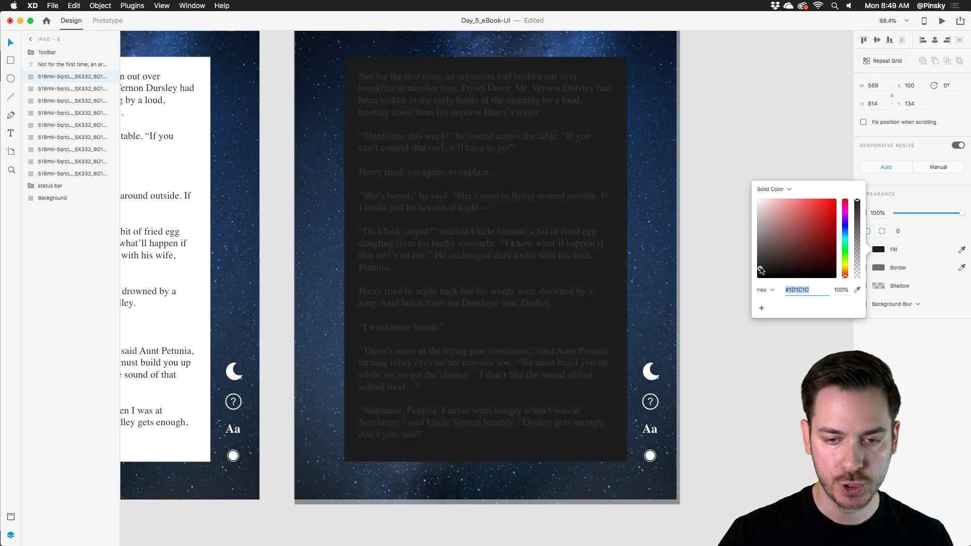
Set the passage text's fill on iPad – 6 to white #FFFFFF.
{"action": "left_click", "coordinate": [521, 236]}
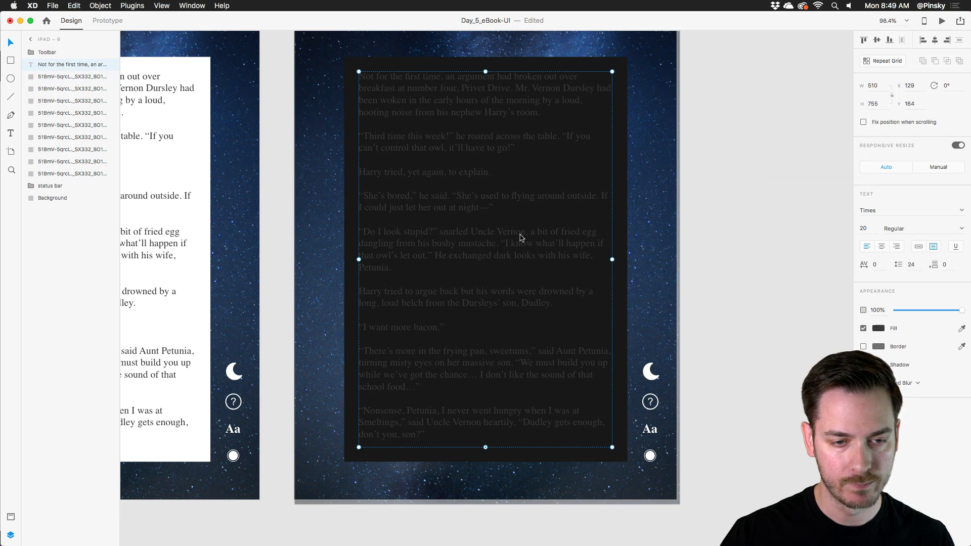
{"action": "left_click", "coordinate": [878, 328]}
{"action": "left_click_drag", "start_coordinate": [779, 289], "coordinate": [745, 260]}
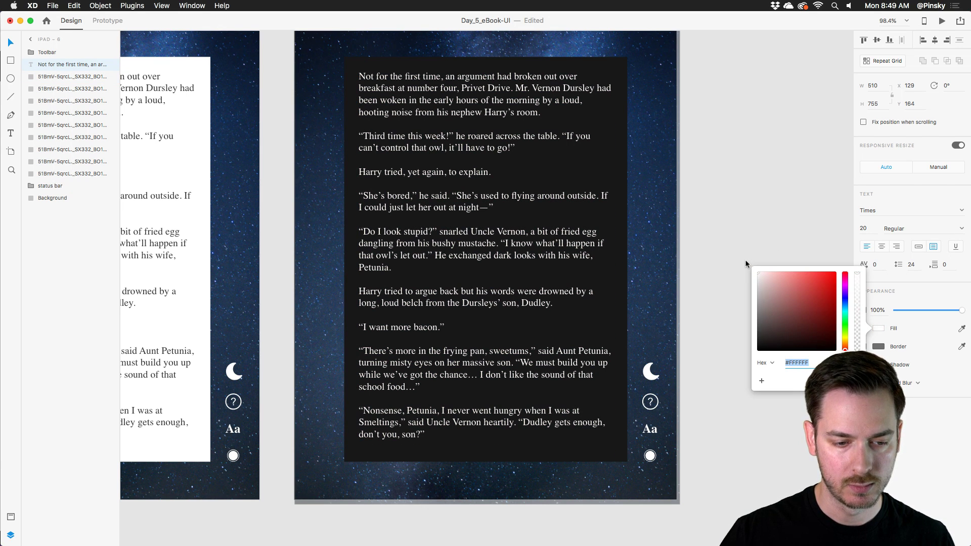
{"action": "key", "text": "Escape"}
{"action": "scroll", "coordinate": [673, 197], "scroll_direction": "left", "scroll_amount": 5}
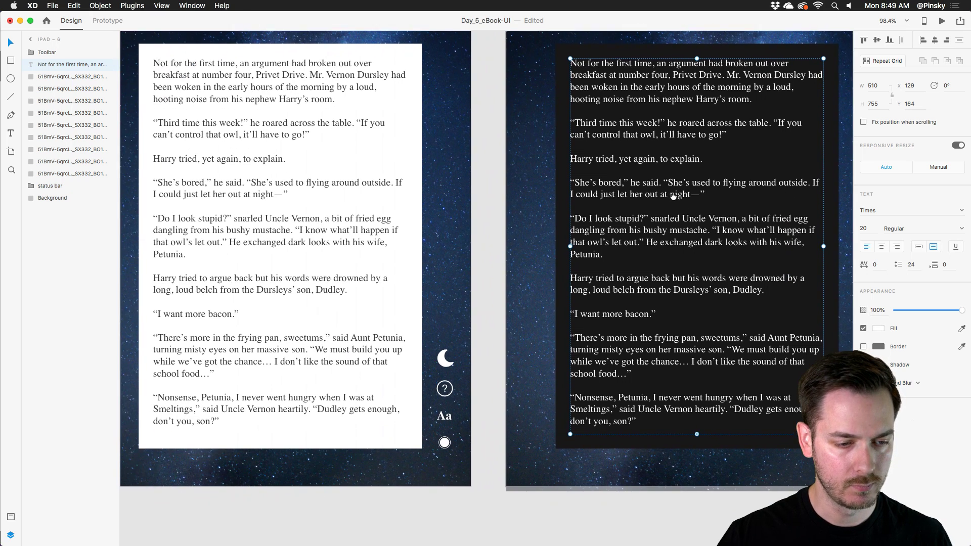
Duplicate the iPad – 5 artboard directly below the original and set the copy's passage text size to 30.
{"action": "scroll", "coordinate": [673, 196], "scroll_direction": "down", "scroll_amount": 5}
{"action": "scroll", "coordinate": [455, 152], "scroll_direction": "down", "scroll_amount": 2}
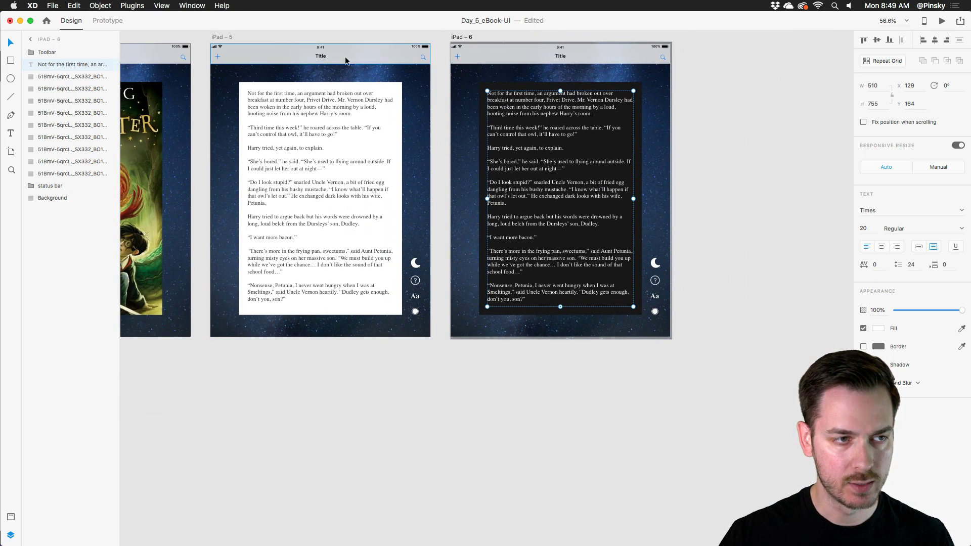
{"action": "left_click_drag", "start_coordinate": [220, 37], "coordinate": [248, 359]}
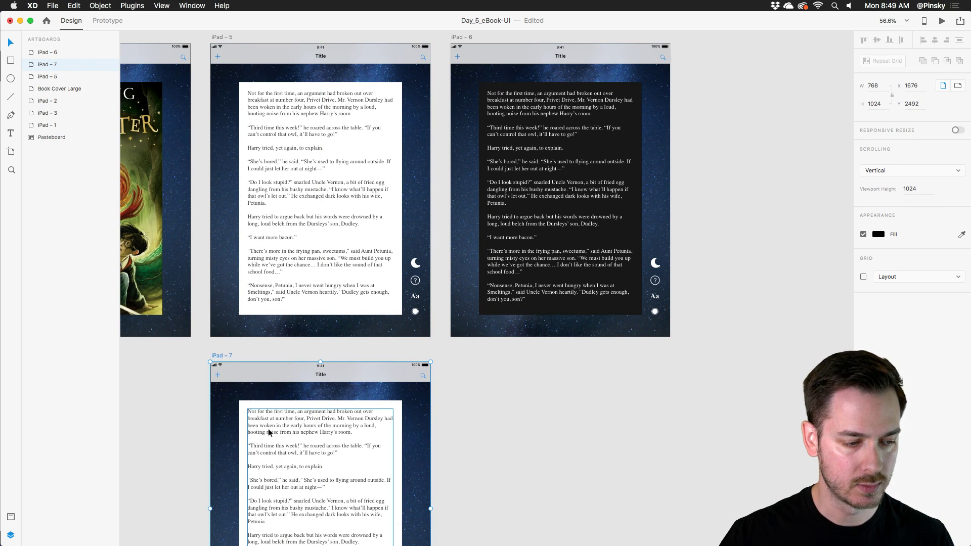
{"action": "scroll", "coordinate": [252, 354], "scroll_direction": "down", "scroll_amount": 3}
{"action": "left_click", "coordinate": [308, 302]}
{"action": "left_click", "coordinate": [866, 233]}
{"action": "type", "text": "30"}
{"action": "key", "text": "Return"}
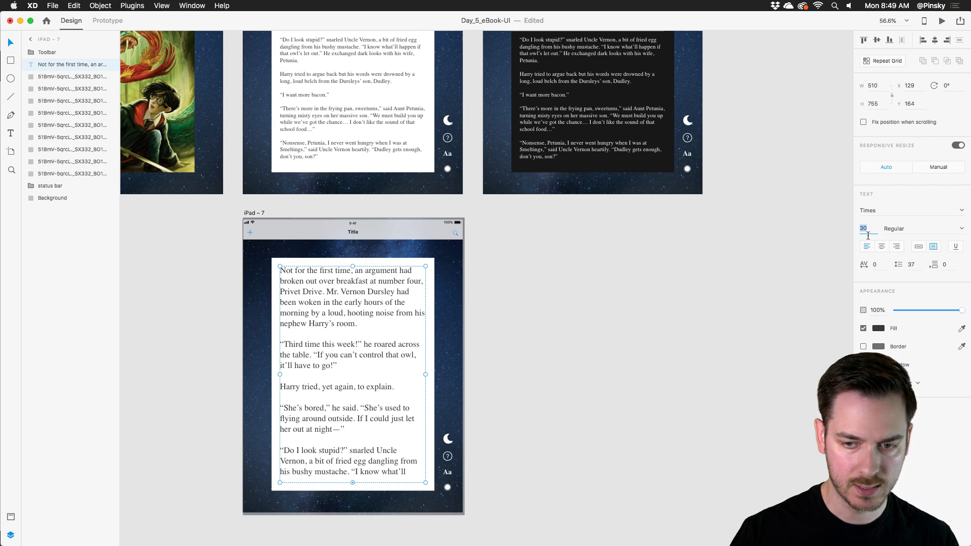
Duplicate the dark iPad – 6 artboard directly below the original and set the copy's passage text size to 30.
{"action": "scroll", "coordinate": [618, 274], "scroll_direction": "up", "scroll_amount": 10}
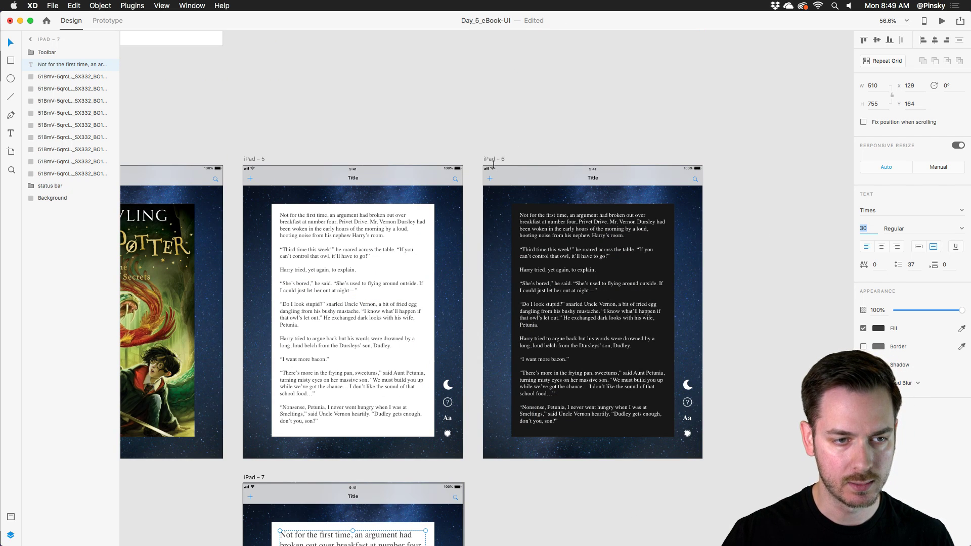
{"action": "left_click_drag", "start_coordinate": [499, 159], "coordinate": [502, 475]}
{"action": "scroll", "coordinate": [556, 430], "scroll_direction": "down", "scroll_amount": 8}
{"action": "left_click", "coordinate": [559, 429]}
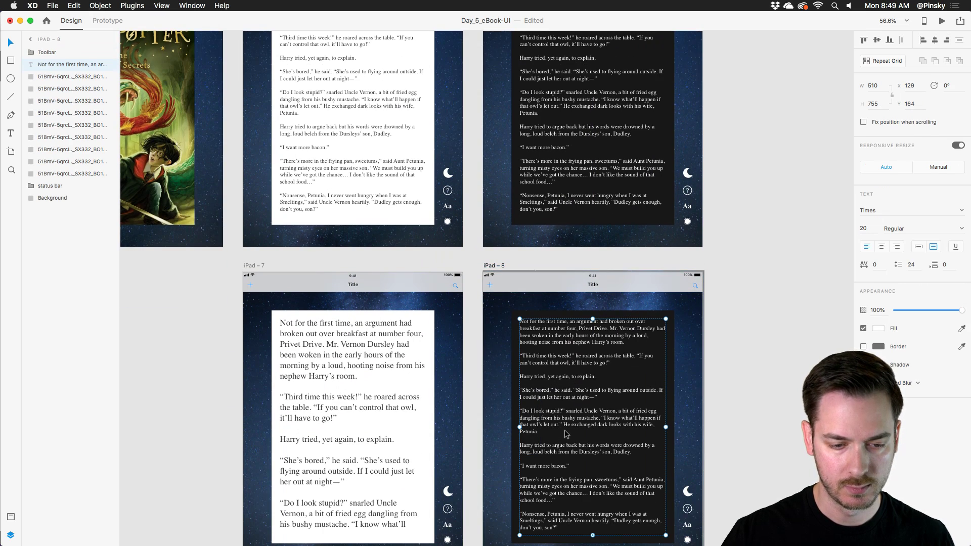
{"action": "left_click", "coordinate": [865, 229]}
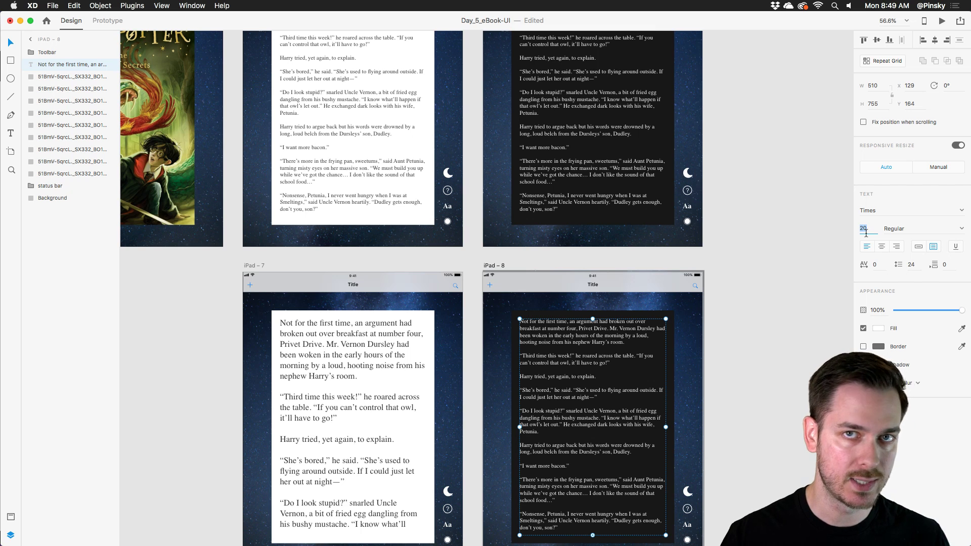
{"action": "type", "text": "30"}
{"action": "key", "text": "Return"}
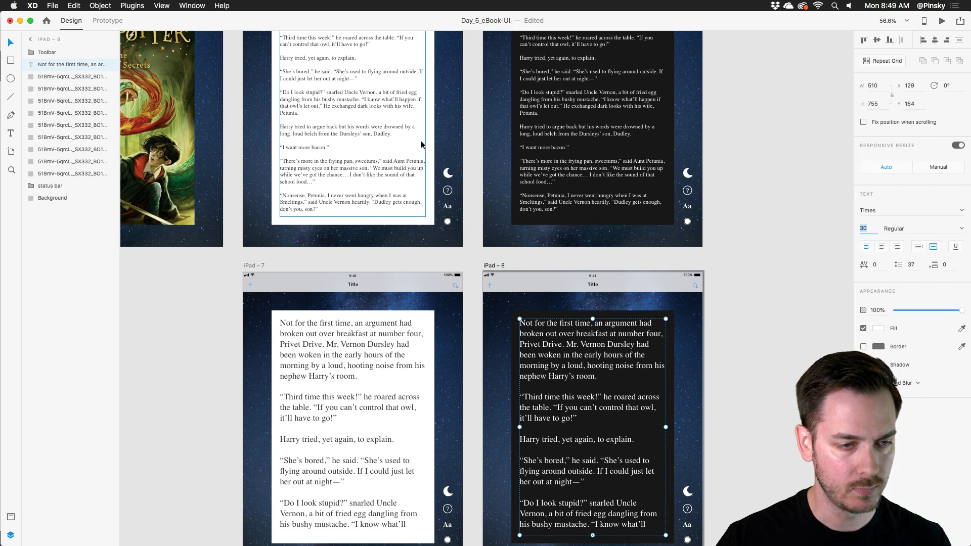
In prototype mode, link the moon icon on iPad – 5 to iPad – 6 with a Tap trigger and a 0.8 s Dissolve transition.
{"action": "scroll", "coordinate": [421, 140], "scroll_direction": "up", "scroll_amount": 4}
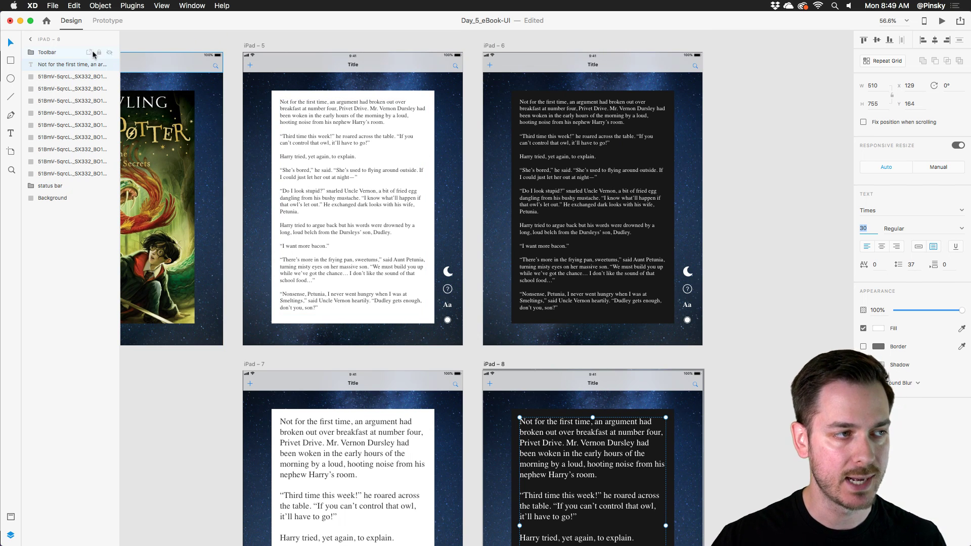
{"action": "left_click", "coordinate": [107, 20]}
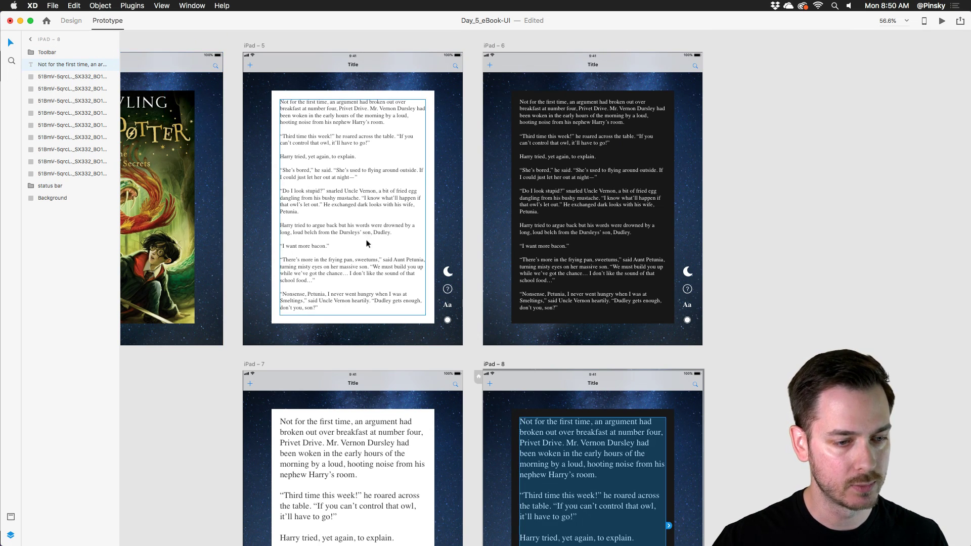
{"action": "double_click", "coordinate": [447, 273]}
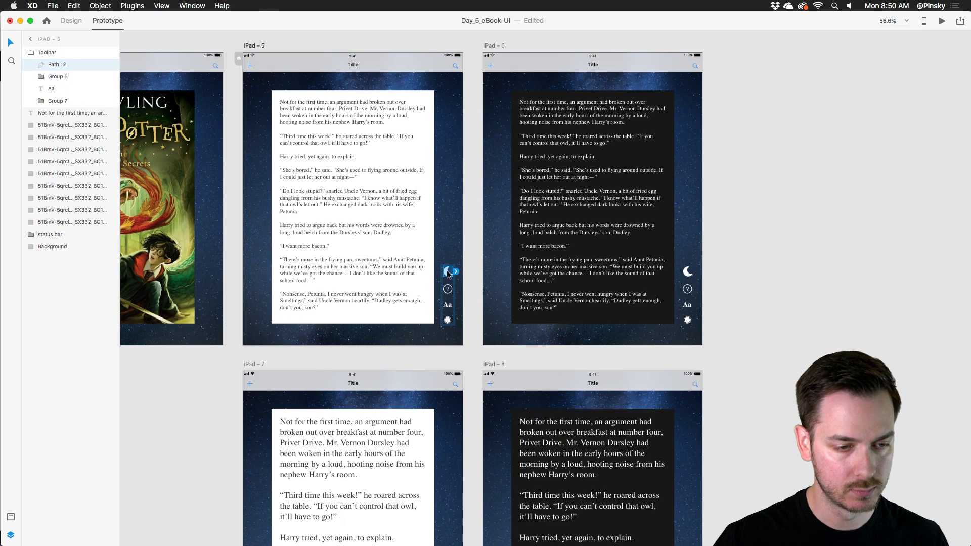
{"action": "scroll", "coordinate": [455, 271], "scroll_direction": "up", "scroll_amount": 5}
{"action": "left_click_drag", "start_coordinate": [464, 252], "coordinate": [692, 253]}
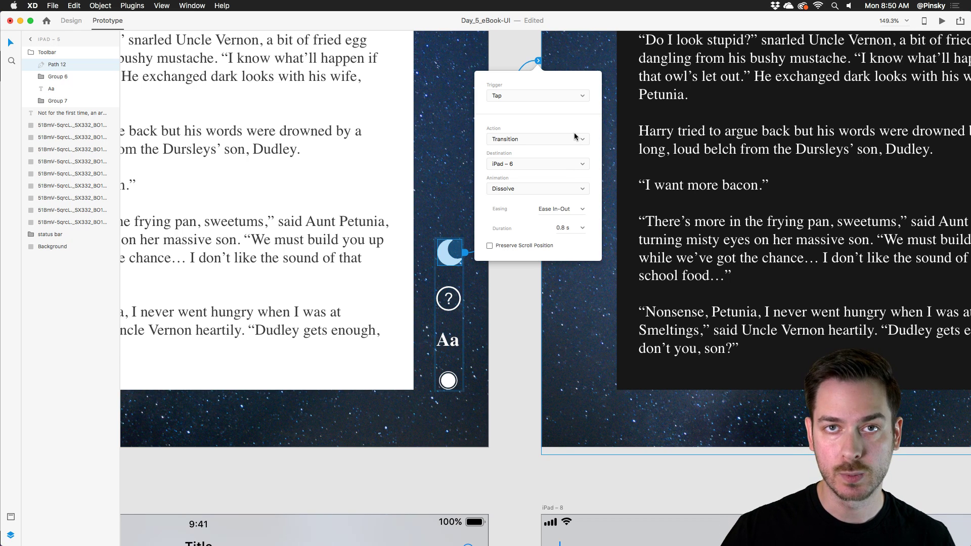
{"action": "left_click", "coordinate": [512, 99]}
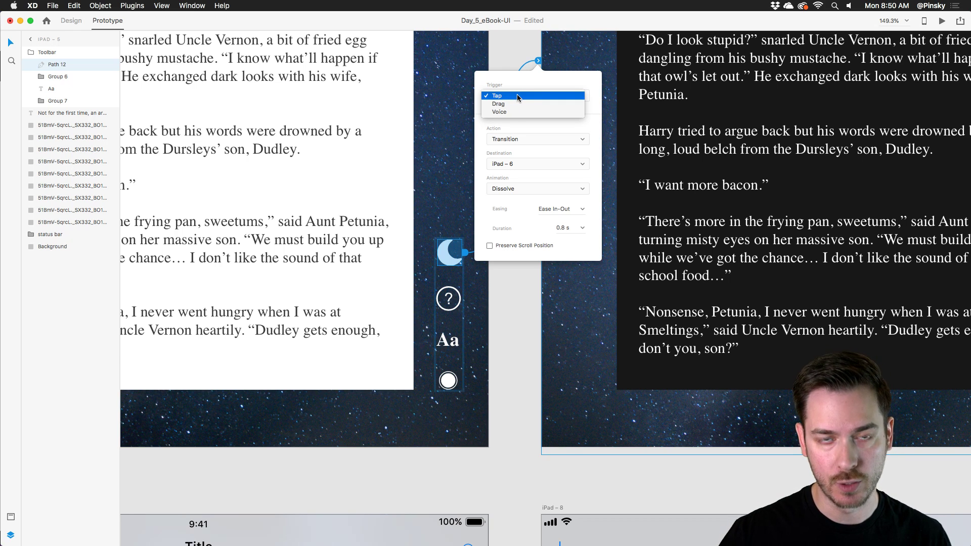
{"action": "left_click", "coordinate": [517, 95]}
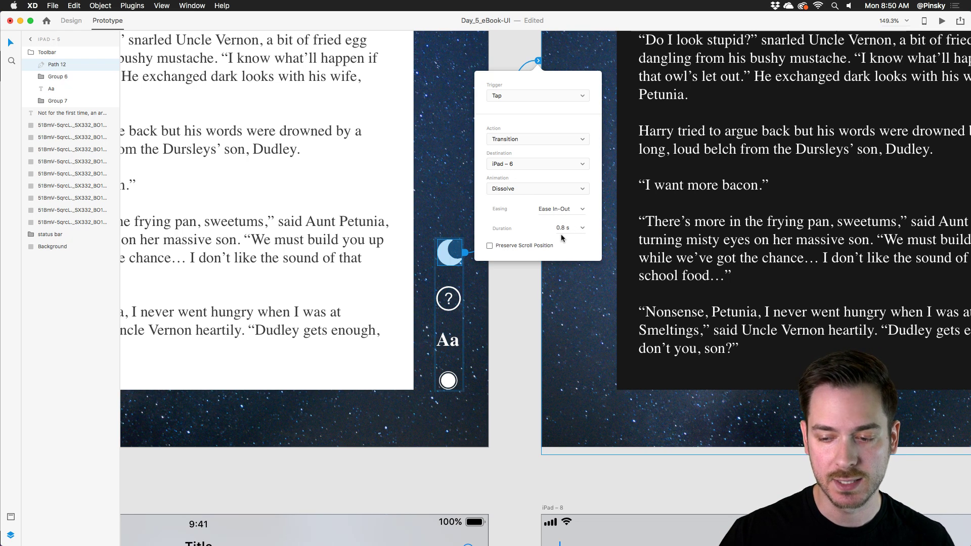
Link the moon icon on iPad – 6 back to iPad – 5 with a tap-triggered Dissolve transition.
{"action": "scroll", "coordinate": [517, 287], "scroll_direction": "down", "scroll_amount": 10}
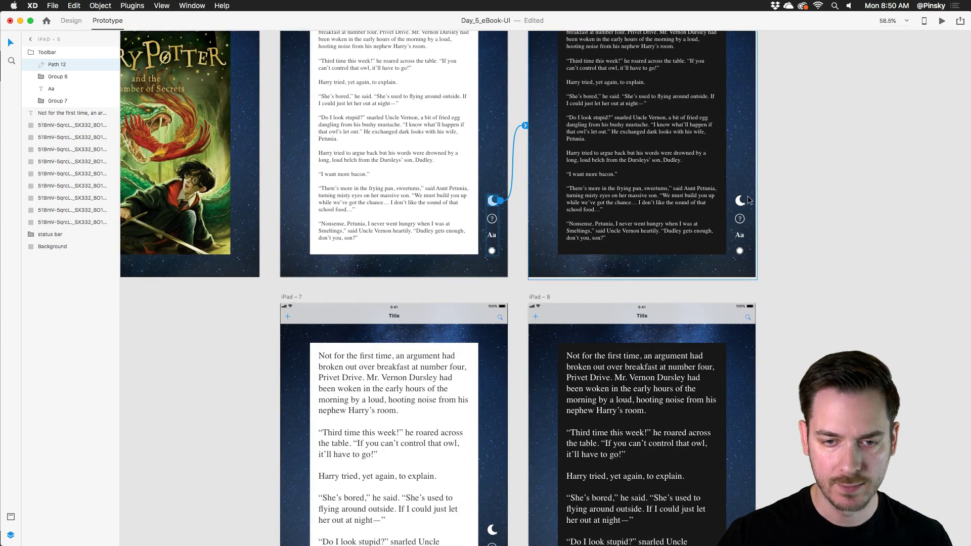
{"action": "double_click", "coordinate": [741, 200]}
{"action": "left_click_drag", "start_coordinate": [748, 201], "coordinate": [462, 168]}
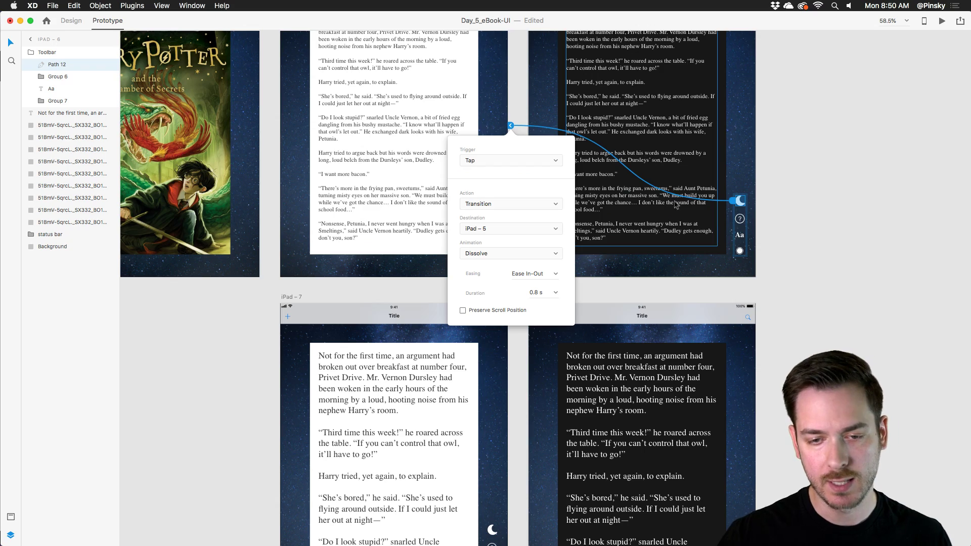
Link the Aa icon on iPad – 5 to the large-text artboard iPad – 7 with a tap-triggered Dissolve transition.
{"action": "scroll", "coordinate": [728, 209], "scroll_direction": "up", "scroll_amount": 5}
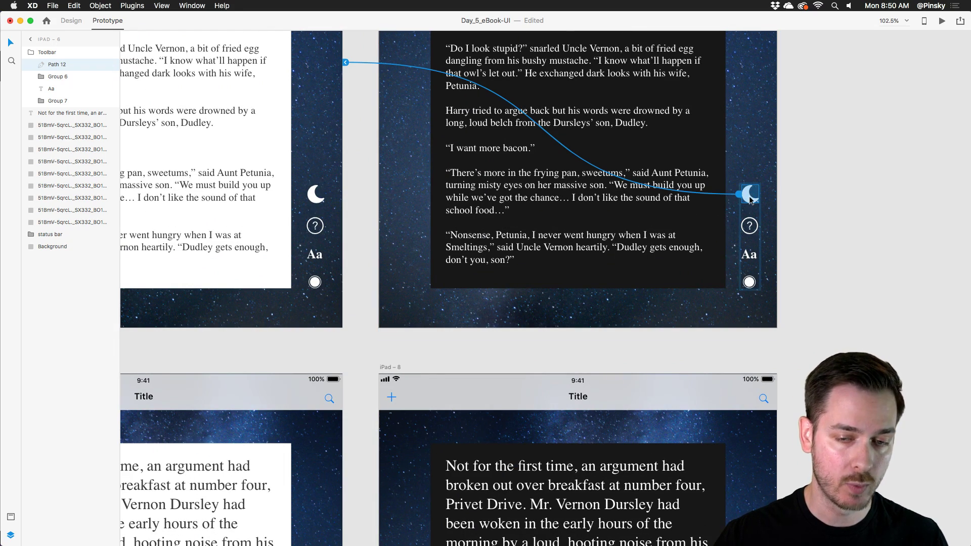
{"action": "scroll", "coordinate": [749, 199], "scroll_direction": "down", "scroll_amount": 5}
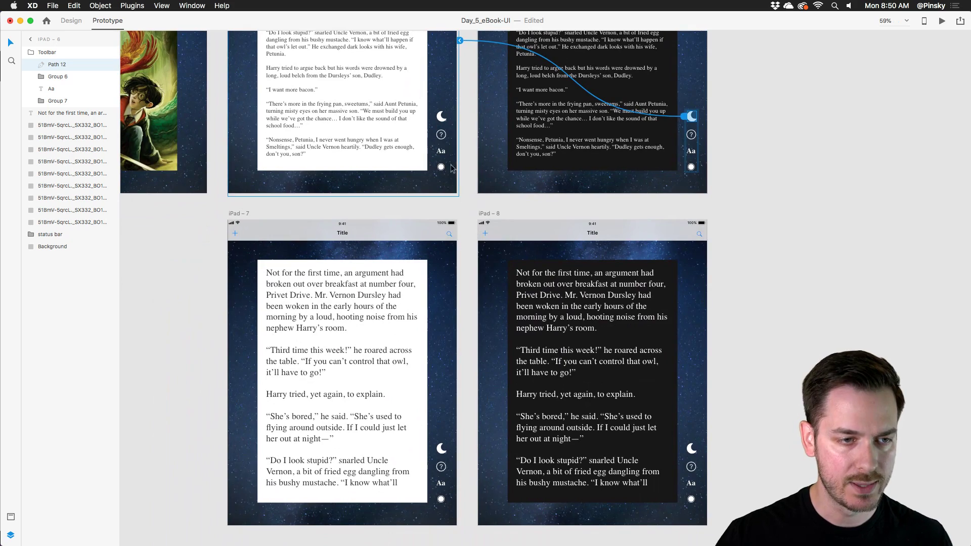
{"action": "left_click", "coordinate": [441, 151]}
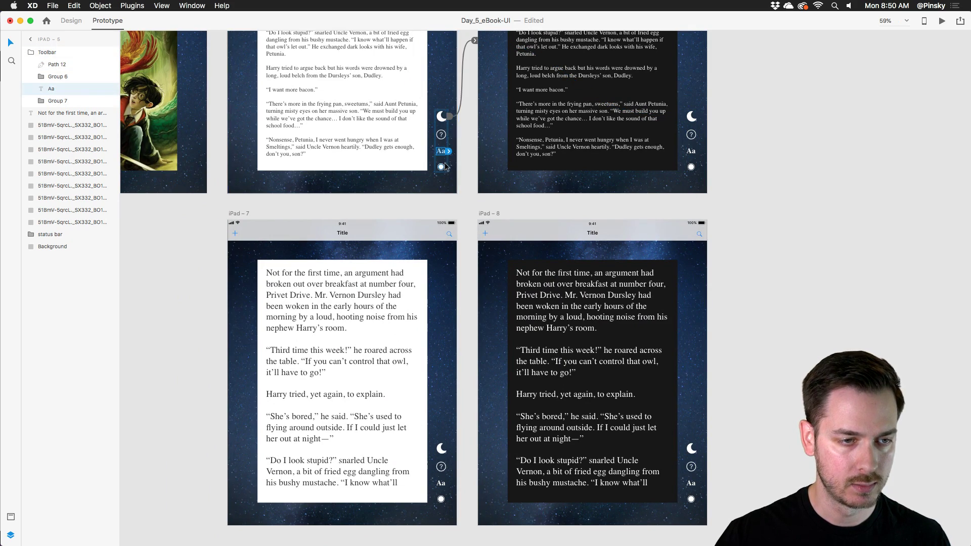
{"action": "scroll", "coordinate": [448, 142], "scroll_direction": "up", "scroll_amount": 5}
{"action": "left_click_drag", "start_coordinate": [437, 150], "coordinate": [422, 295]}
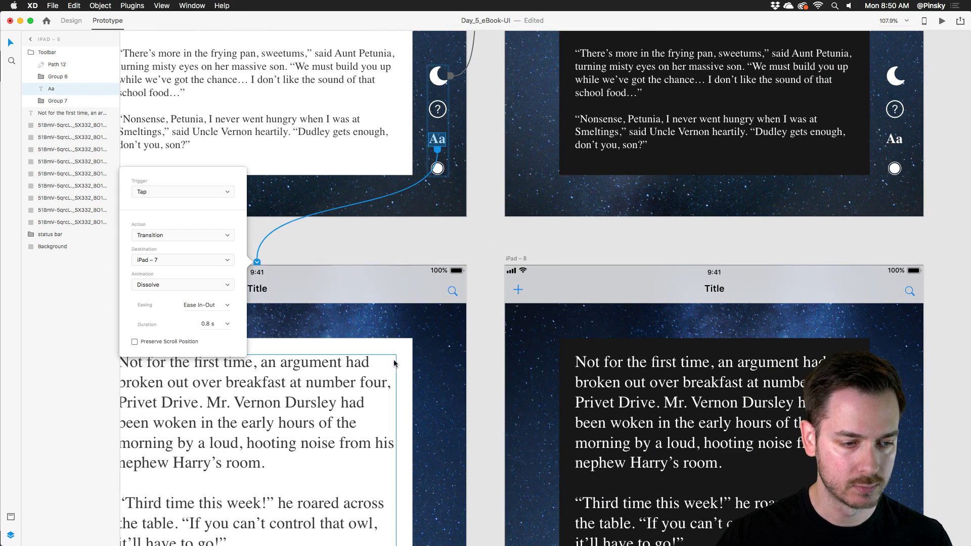
{"action": "left_click", "coordinate": [422, 295]}
Link the Aa icon on iPad – 7 back to iPad – 5 and the Aa icon on iPad – 8 back to iPad – 6.
{"action": "scroll", "coordinate": [430, 354], "scroll_direction": "down", "scroll_amount": 10}
{"action": "left_click", "coordinate": [437, 448]}
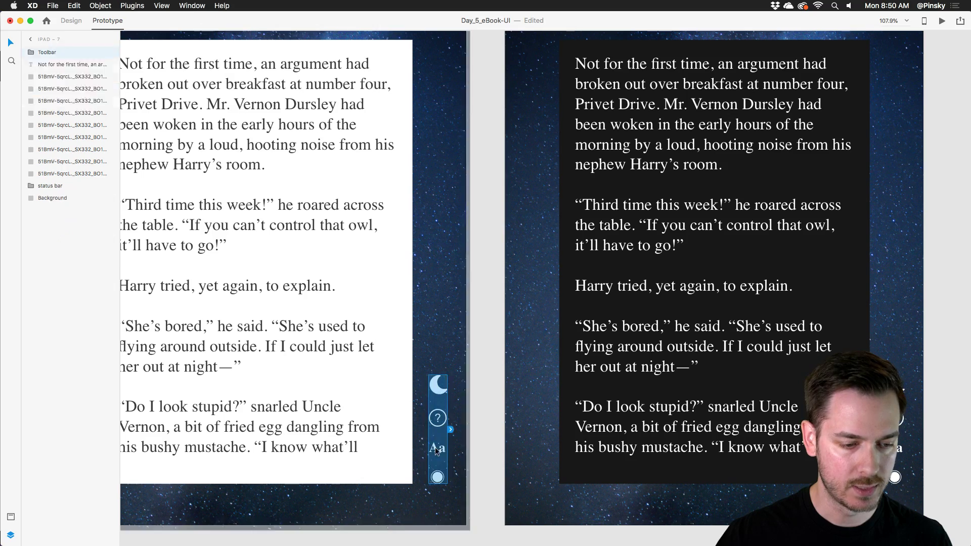
{"action": "scroll", "coordinate": [436, 450], "scroll_direction": "down", "scroll_amount": 5}
{"action": "left_click_drag", "start_coordinate": [446, 449], "coordinate": [400, 68]}
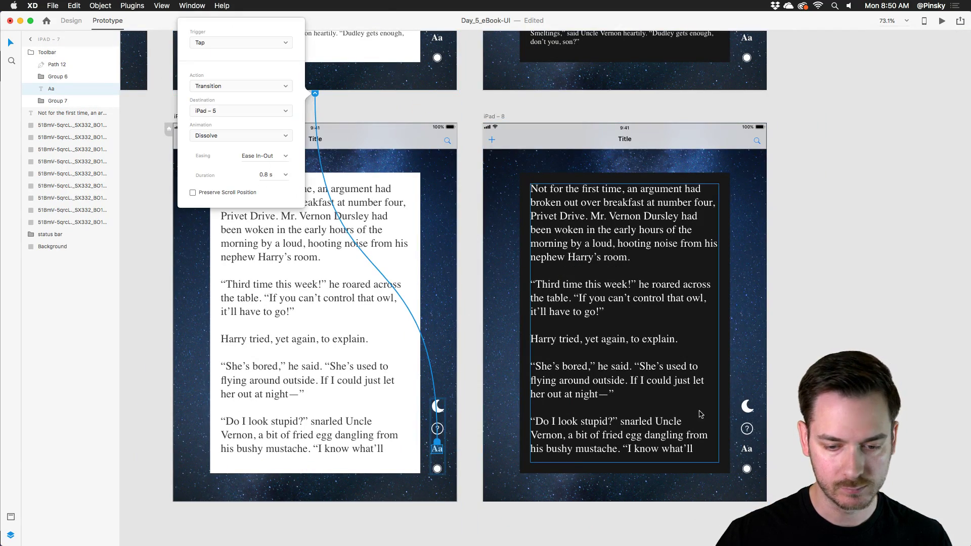
{"action": "left_click", "coordinate": [747, 449]}
{"action": "left_click_drag", "start_coordinate": [754, 449], "coordinate": [698, 70]}
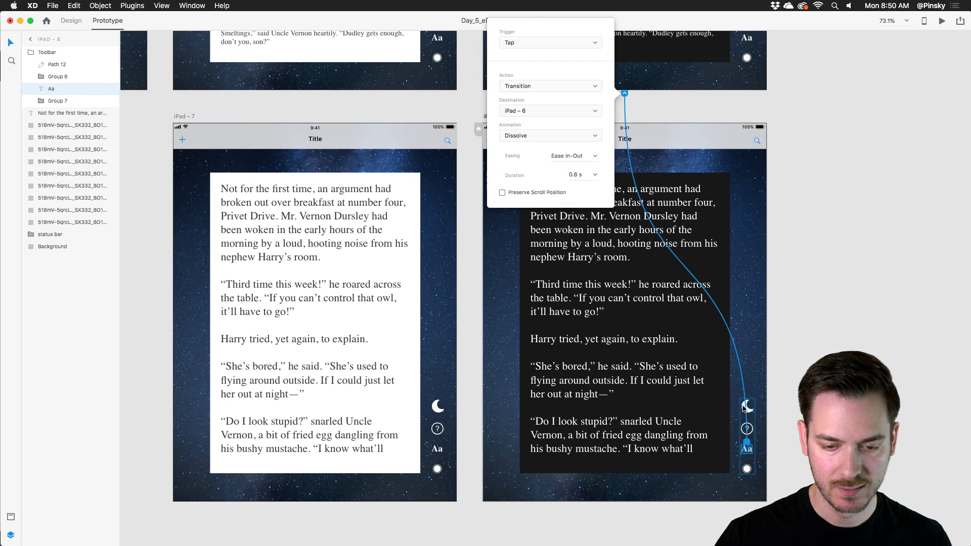
Link the moon icon on the dark large-text artboard iPad – 8 to its light counterpart iPad – 7.
{"action": "left_click", "coordinate": [745, 406]}
{"action": "left_click_drag", "start_coordinate": [756, 406], "coordinate": [523, 361]}
{"action": "left_click", "coordinate": [437, 406]}
{"action": "left_click", "coordinate": [469, 365]}
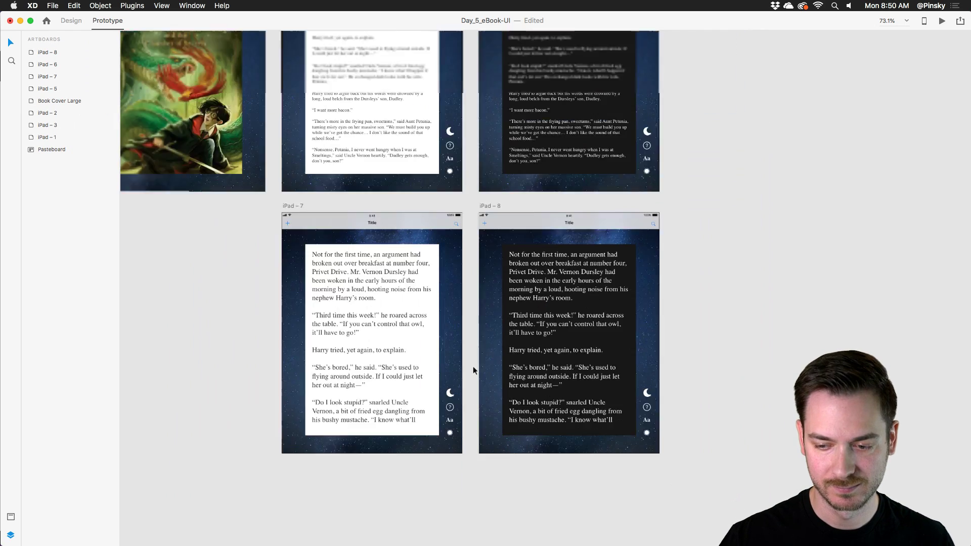
Set the library artboard iPad – 3 as the prototype's home screen.
{"action": "scroll", "coordinate": [472, 366], "scroll_direction": "down", "scroll_amount": 5}
{"action": "scroll", "coordinate": [640, 250], "scroll_direction": "right", "scroll_amount": 3}
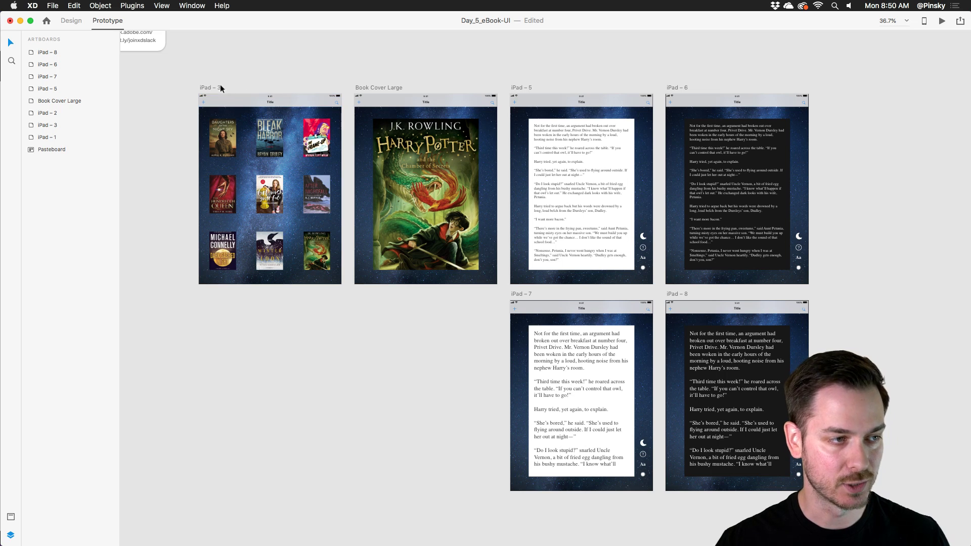
{"action": "left_click", "coordinate": [207, 89]}
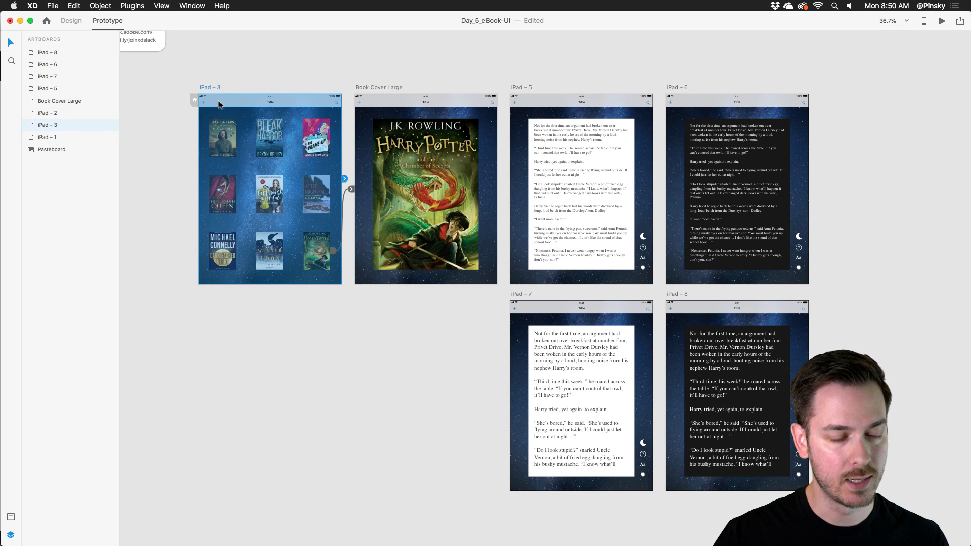
{"action": "left_click", "coordinate": [352, 58]}
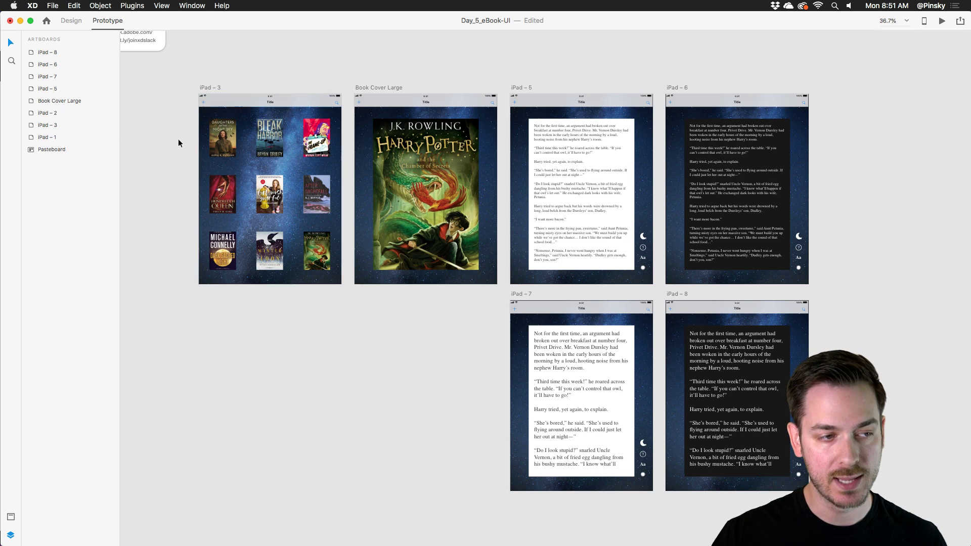
{"action": "left_click", "coordinate": [205, 89]}
{"action": "key", "text": "super+3"}
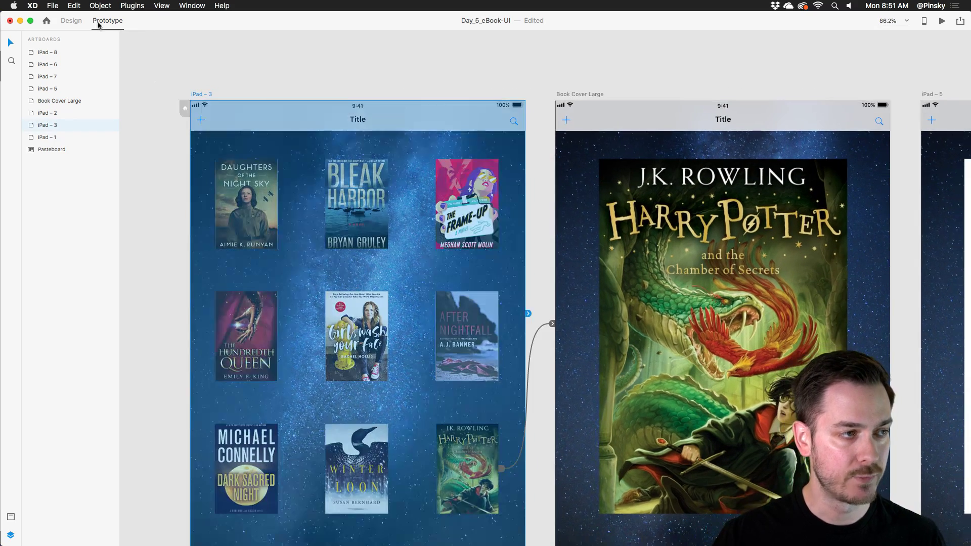
{"action": "left_click", "coordinate": [184, 109]}
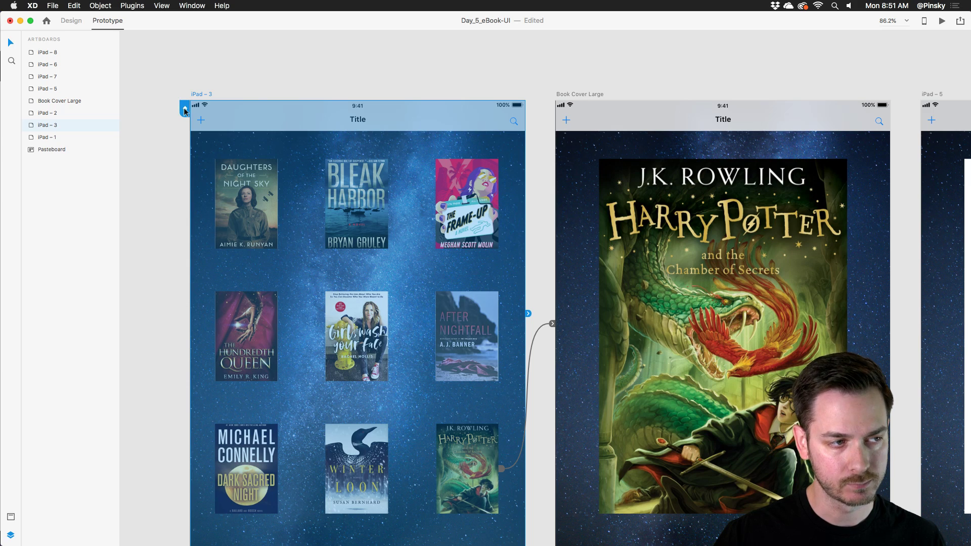
{"action": "left_click", "coordinate": [295, 60]}
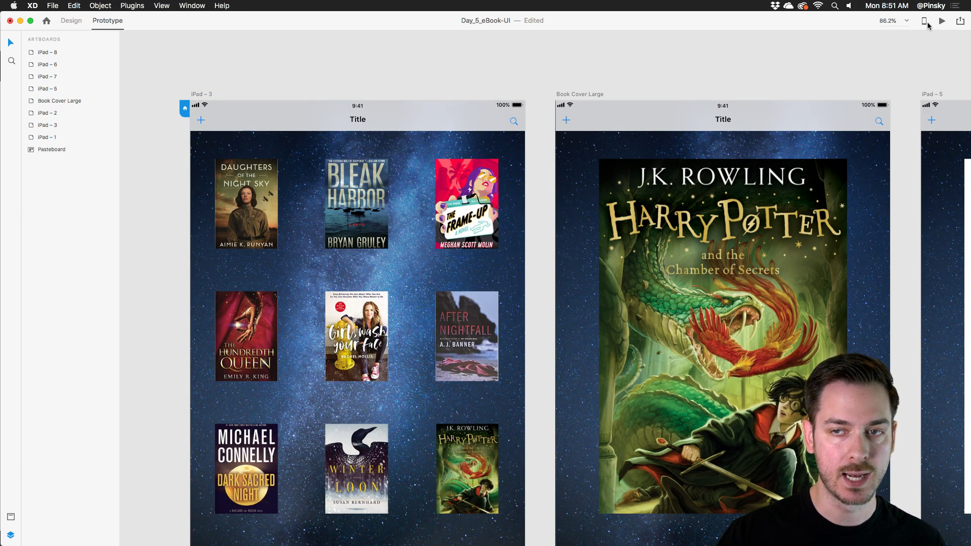
Preview the prototype by opening the Harry Potter book to its reading page and toggling night mode on and off with the moon icon.
{"action": "left_click", "coordinate": [941, 21]}
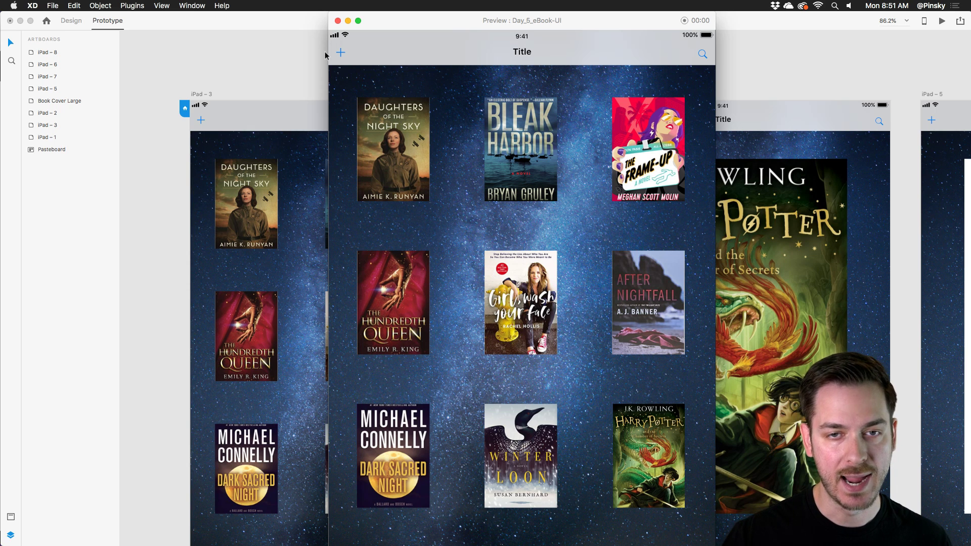
{"action": "left_click_drag", "start_coordinate": [429, 20], "coordinate": [376, 7]}
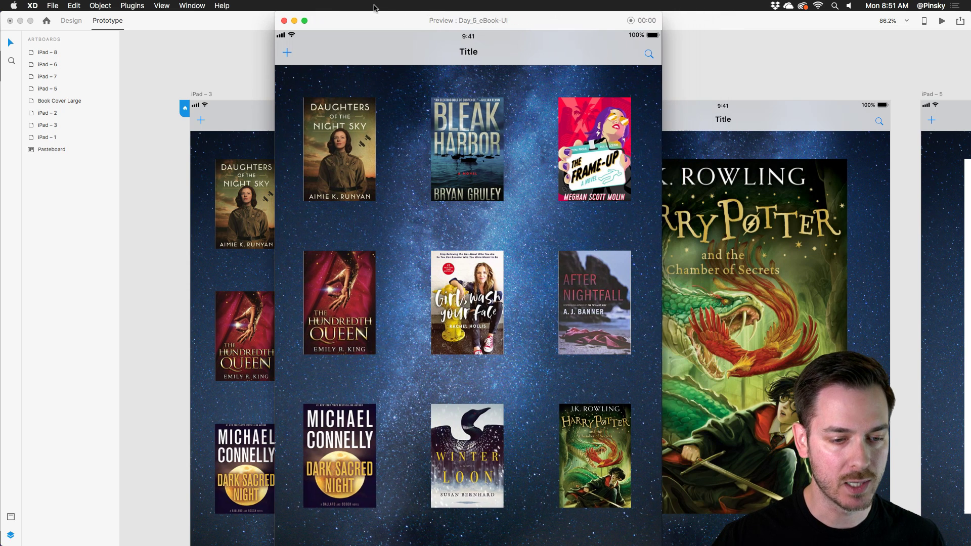
{"action": "scroll", "coordinate": [722, 360], "scroll_direction": "down", "scroll_amount": 15}
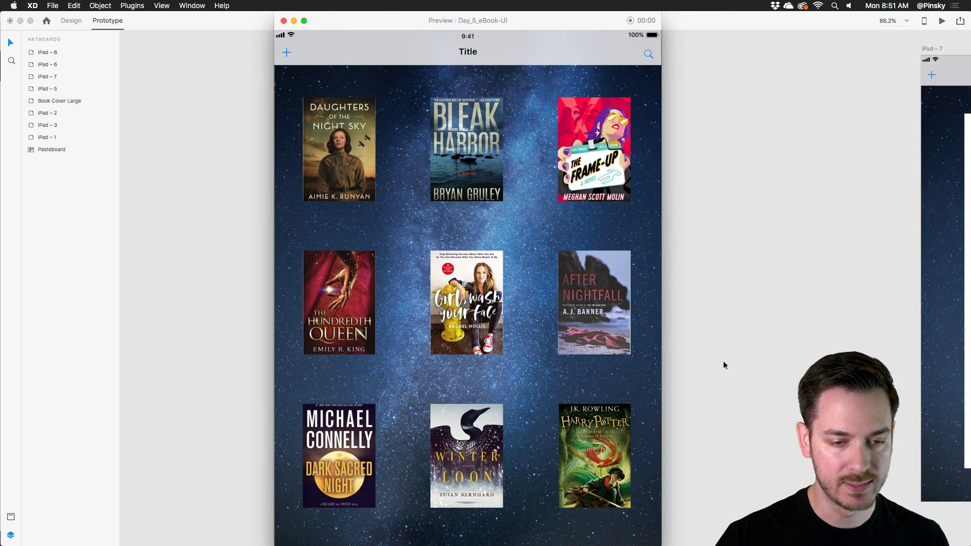
{"action": "left_click", "coordinate": [607, 426]}
{"action": "left_click", "coordinate": [607, 426]}
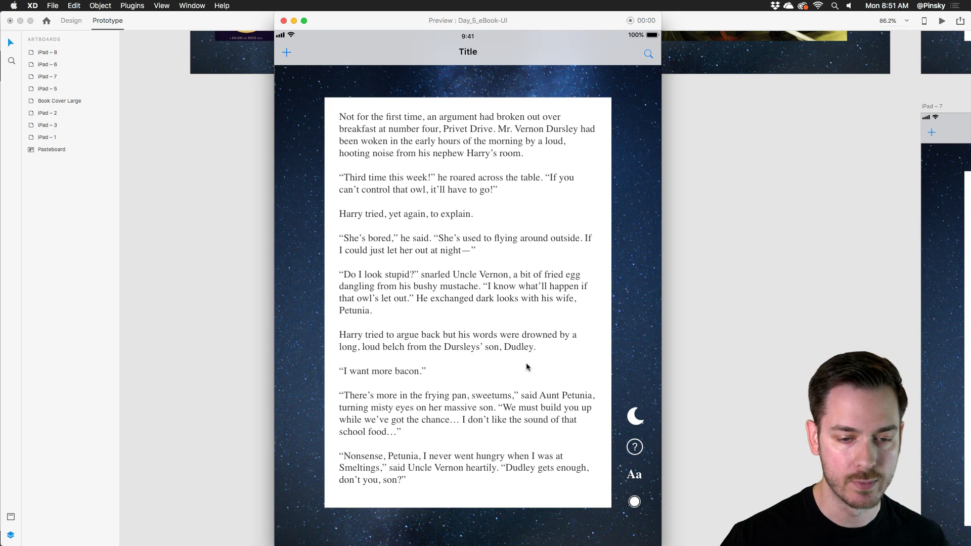
{"action": "left_click", "coordinate": [632, 421]}
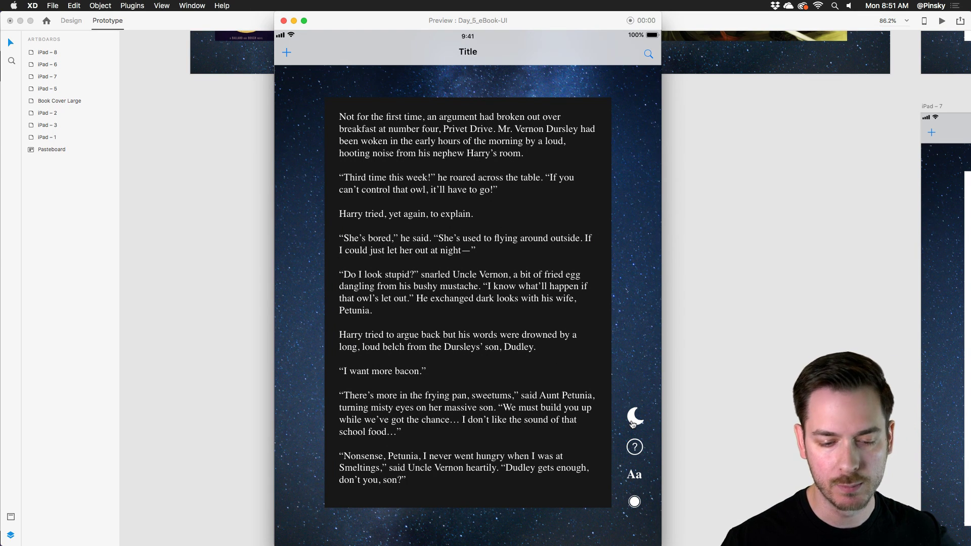
{"action": "left_click", "coordinate": [632, 424]}
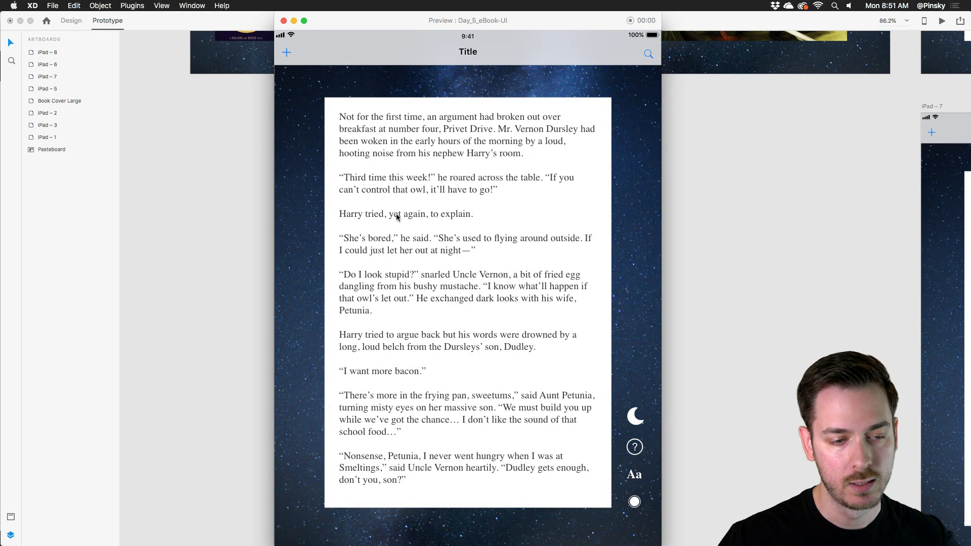
Preview switching the reading page to large text and back with the Aa icon, ending the preview.
{"action": "left_click", "coordinate": [635, 476]}
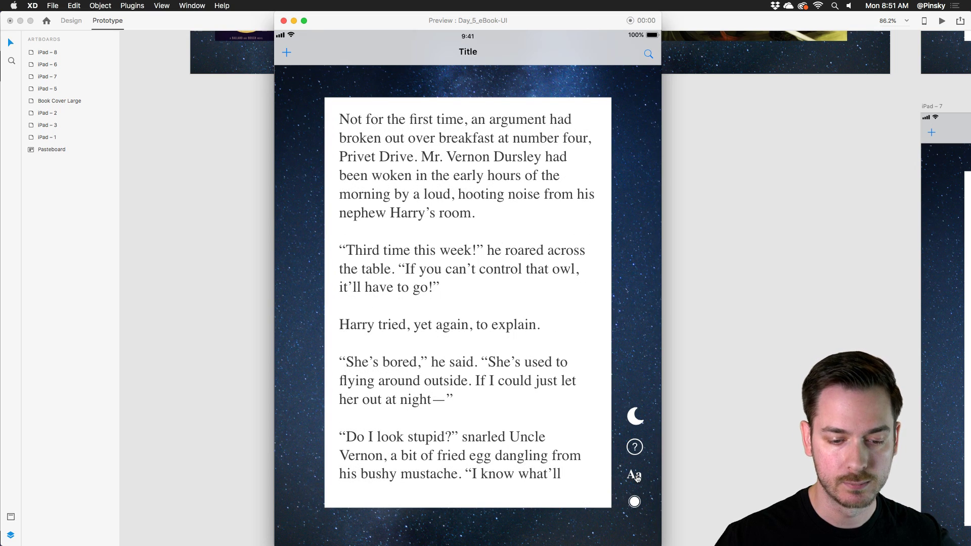
{"action": "left_click", "coordinate": [636, 477]}
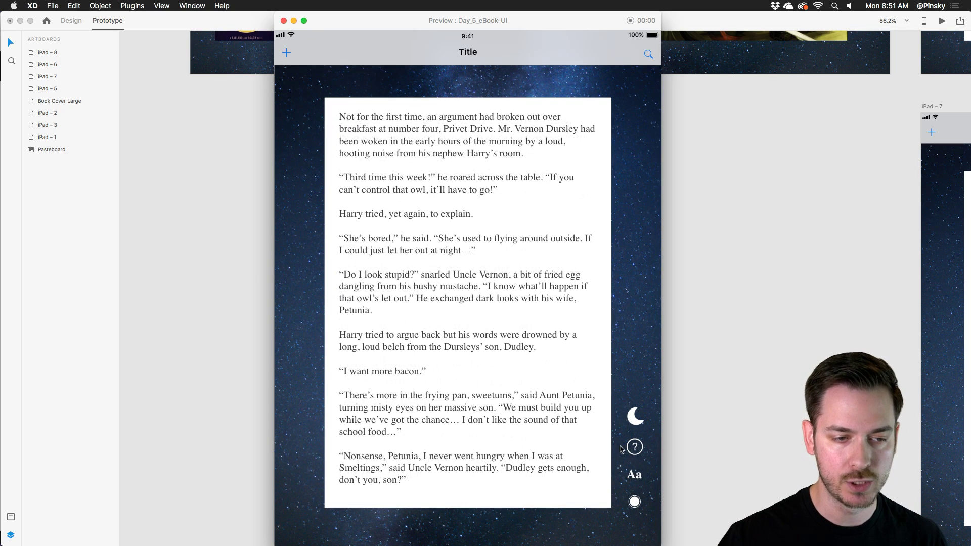
{"action": "key", "text": "super+w"}
Set the dissolve duration of the moon link from iPad – 5 to iPad – 6 to 0.4 s.
{"action": "scroll", "coordinate": [761, 192], "scroll_direction": "up", "scroll_amount": 15}
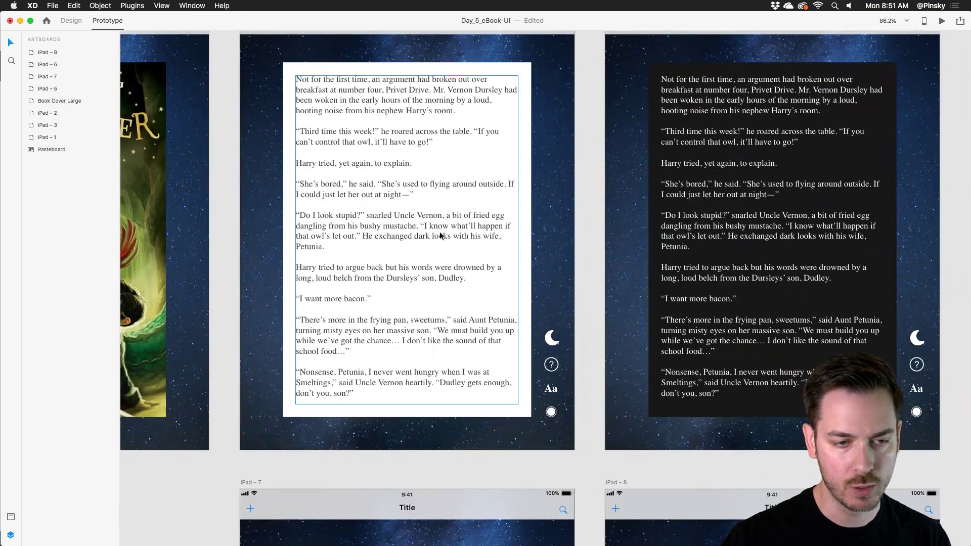
{"action": "left_click", "coordinate": [440, 235]}
{"action": "left_click", "coordinate": [599, 222]}
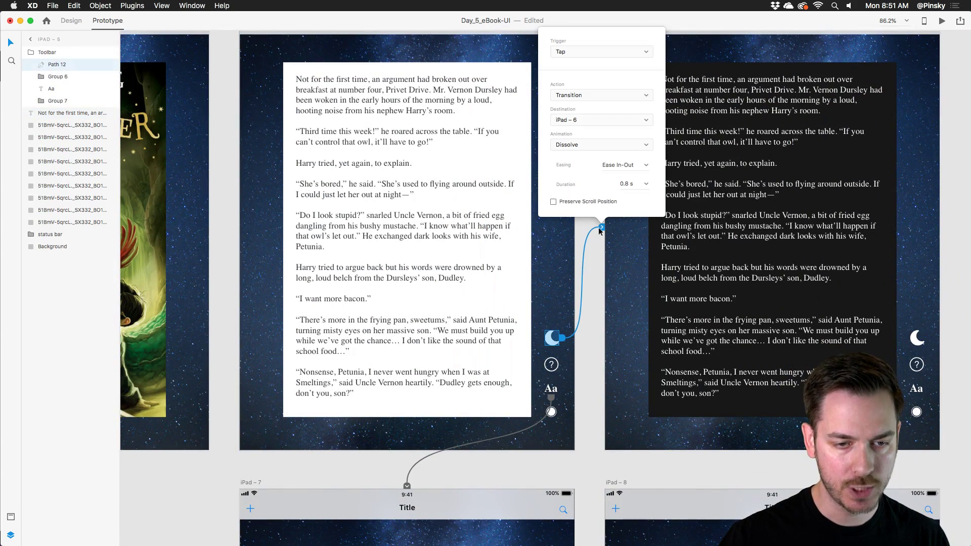
{"action": "left_click", "coordinate": [644, 183]}
{"action": "left_click", "coordinate": [628, 201]}
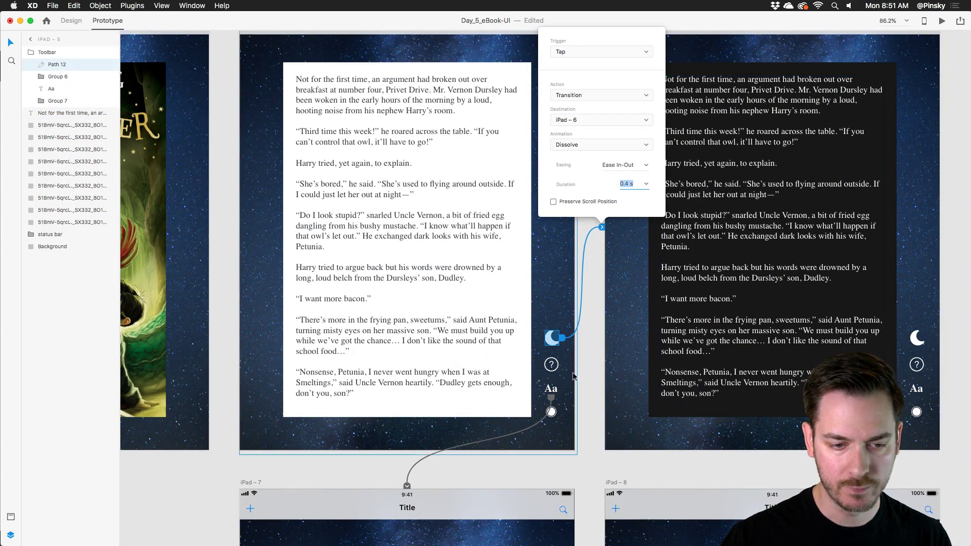
Shorten the return moon link from iPad – 6 to iPad – 5 to a 0.4 s duration.
{"action": "left_click", "coordinate": [914, 339]}
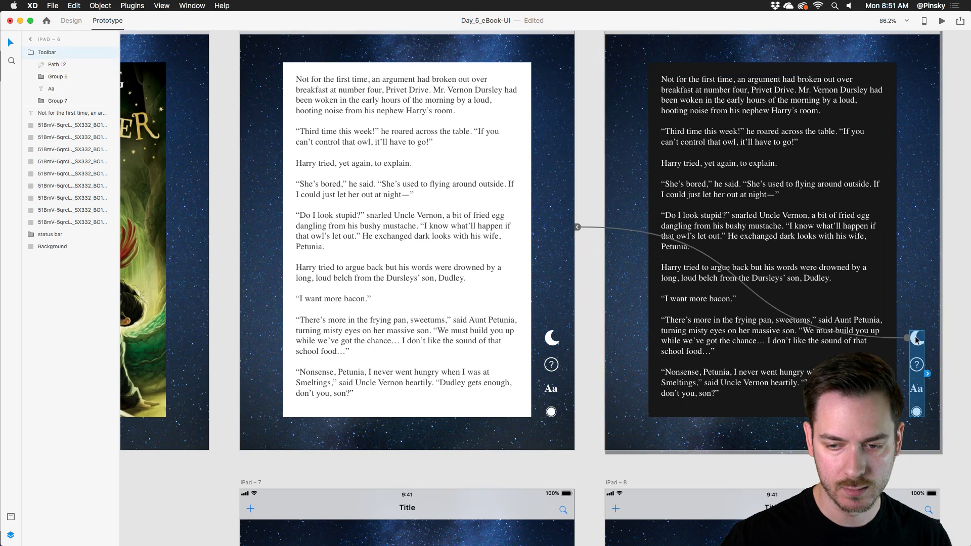
{"action": "left_click", "coordinate": [577, 226]}
{"action": "left_click", "coordinate": [621, 184]}
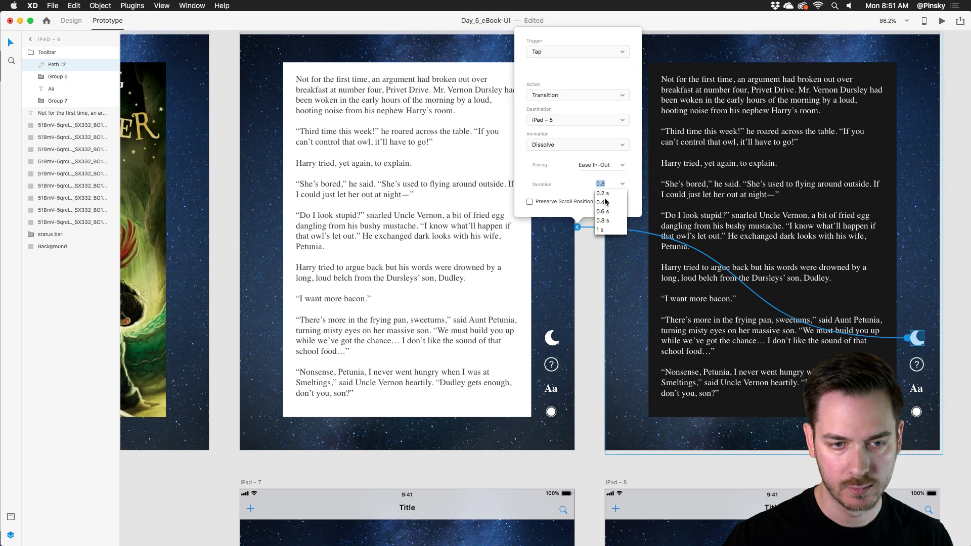
{"action": "left_click", "coordinate": [602, 202]}
Set the duration of the Aa link from iPad – 5 to iPad – 7 to 0.4 s.
{"action": "left_click", "coordinate": [556, 303]}
{"action": "scroll", "coordinate": [478, 255], "scroll_direction": "down", "scroll_amount": 5}
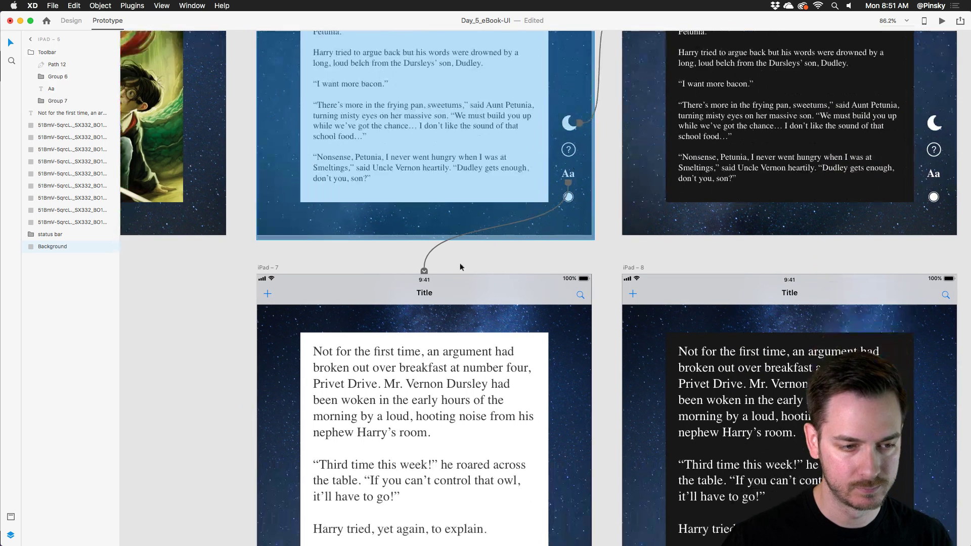
{"action": "left_click", "coordinate": [424, 268]}
{"action": "left_click", "coordinate": [395, 314]}
{"action": "left_click", "coordinate": [397, 332]}
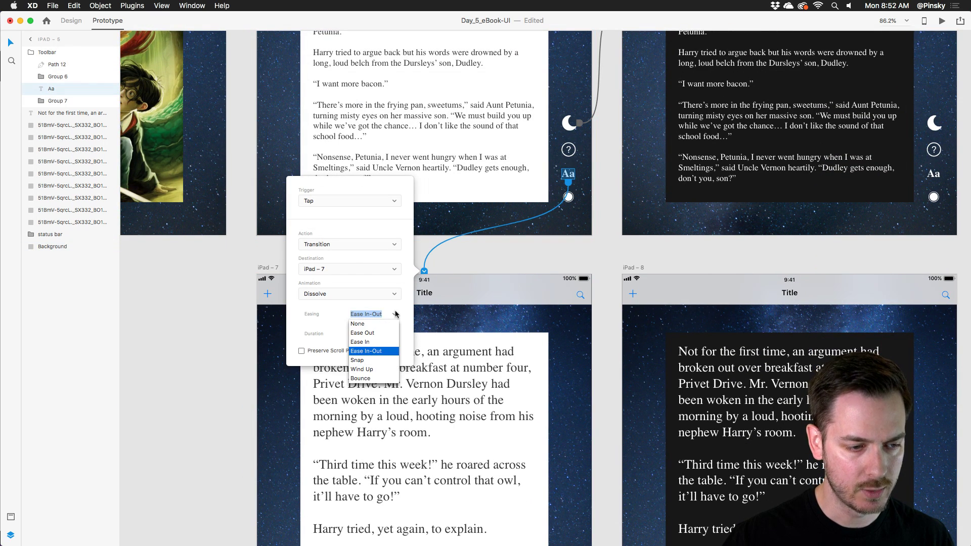
{"action": "left_click", "coordinate": [397, 332]}
{"action": "left_click", "coordinate": [379, 354]}
{"action": "key", "text": "Escape"}
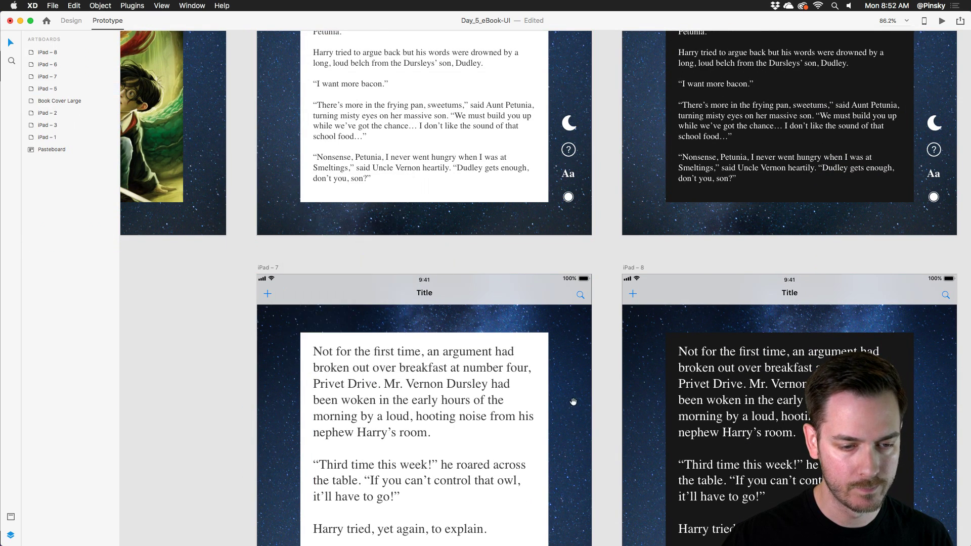
Set the duration of the moon link from iPad – 7 to iPad – 8 to 0.4 s.
{"action": "scroll", "coordinate": [519, 245], "scroll_direction": "down", "scroll_amount": 10}
{"action": "left_click", "coordinate": [537, 342]}
{"action": "left_click", "coordinate": [539, 334]}
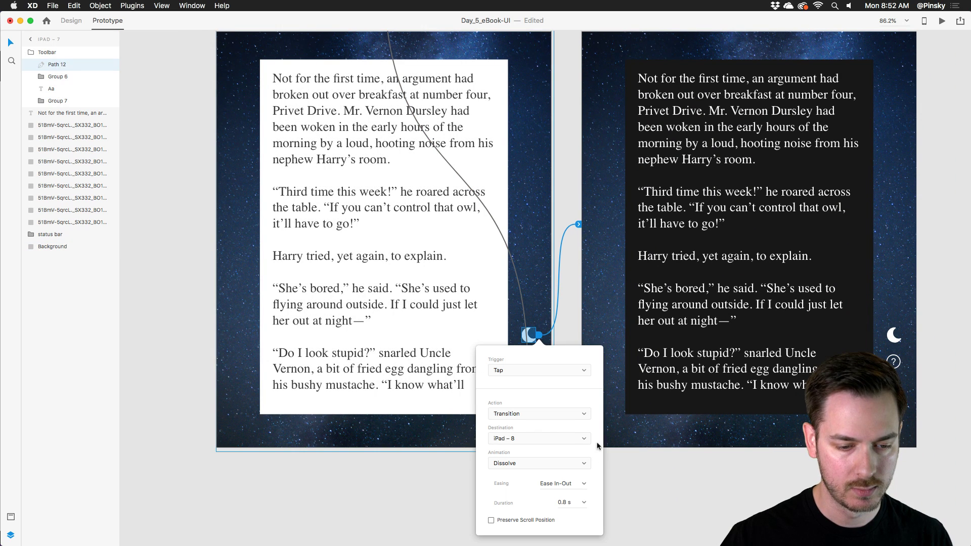
{"action": "left_click", "coordinate": [584, 502]}
{"action": "left_click", "coordinate": [564, 474]}
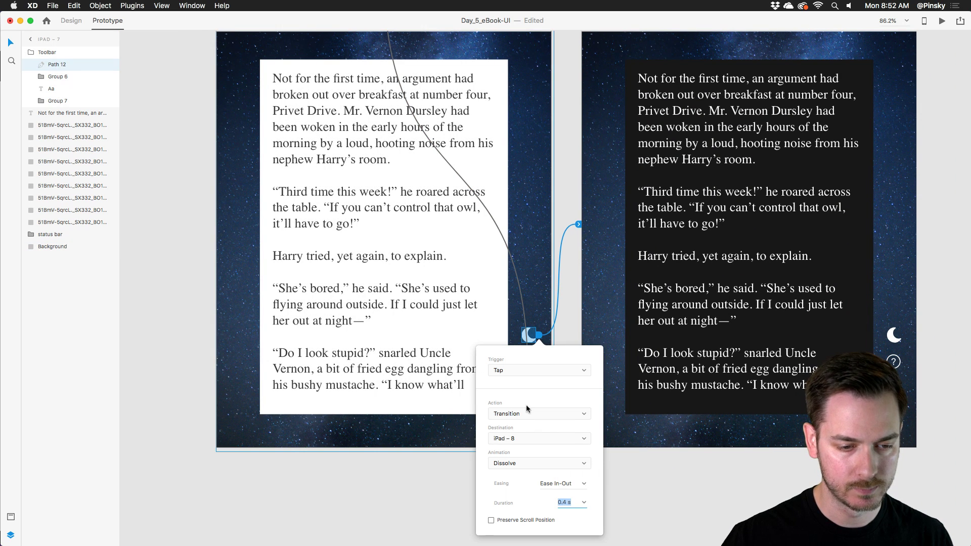
Set the duration of the Aa link from iPad – 7 back to iPad – 5 to 0.4 s.
{"action": "left_click", "coordinate": [503, 400]}
{"action": "left_click", "coordinate": [527, 381]}
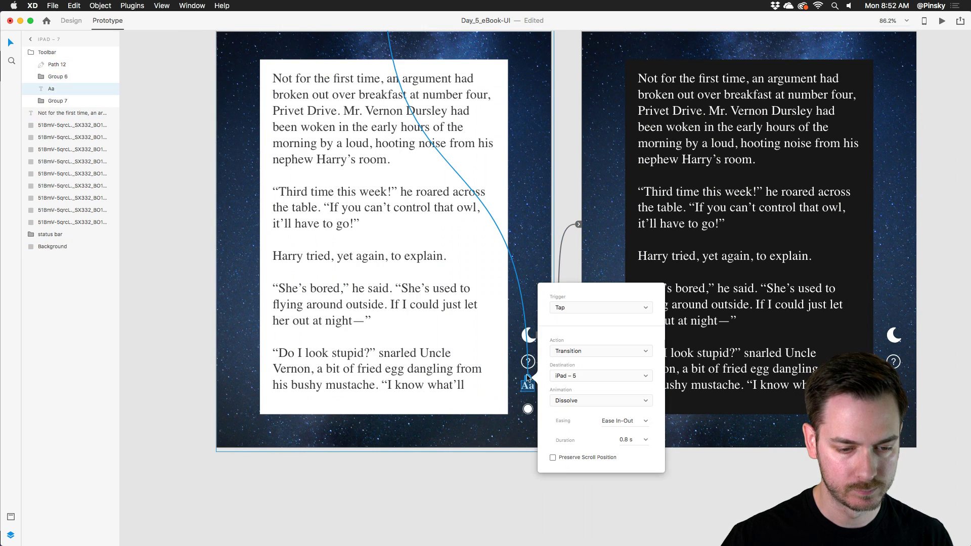
{"action": "left_click", "coordinate": [646, 439]}
{"action": "left_click", "coordinate": [625, 458]}
Open the Aa link settings on iPad – 8 and set its moon link to iPad – 7 to a 0.4 s duration.
{"action": "left_click", "coordinate": [894, 334]}
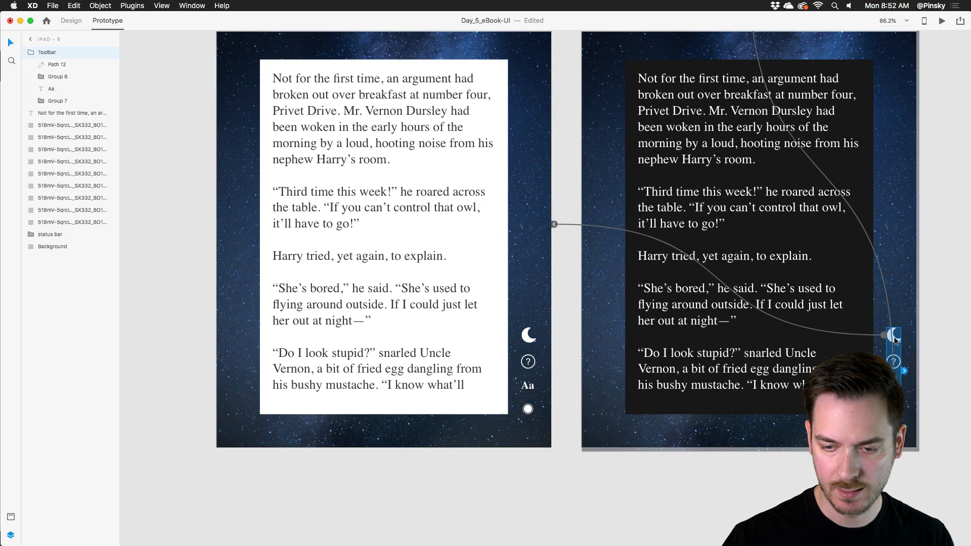
{"action": "left_click", "coordinate": [893, 385]}
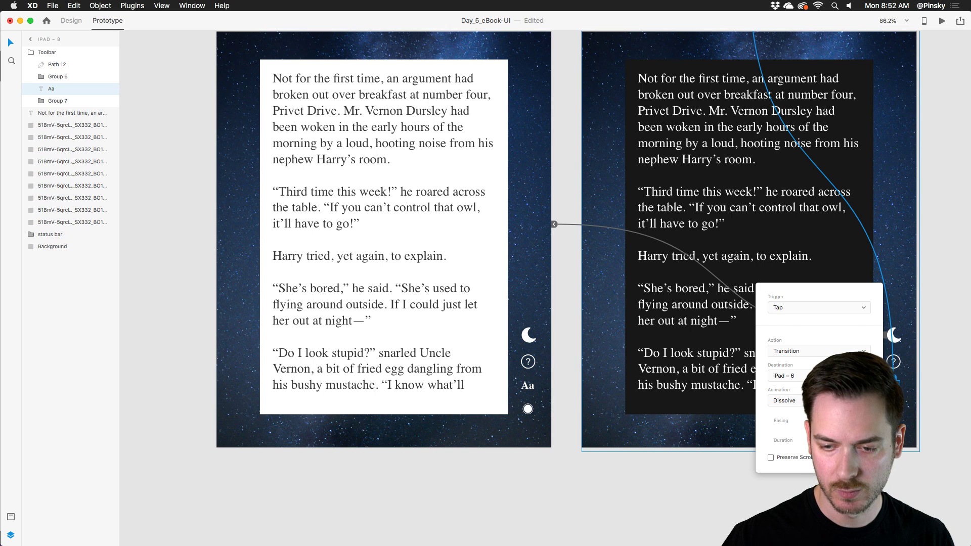
{"action": "left_click", "coordinate": [556, 224]}
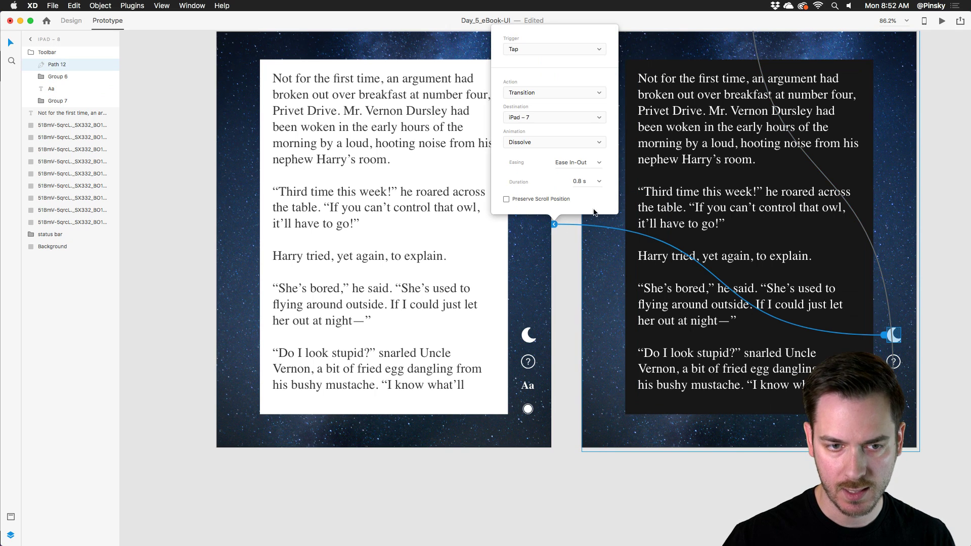
{"action": "left_click", "coordinate": [586, 181]}
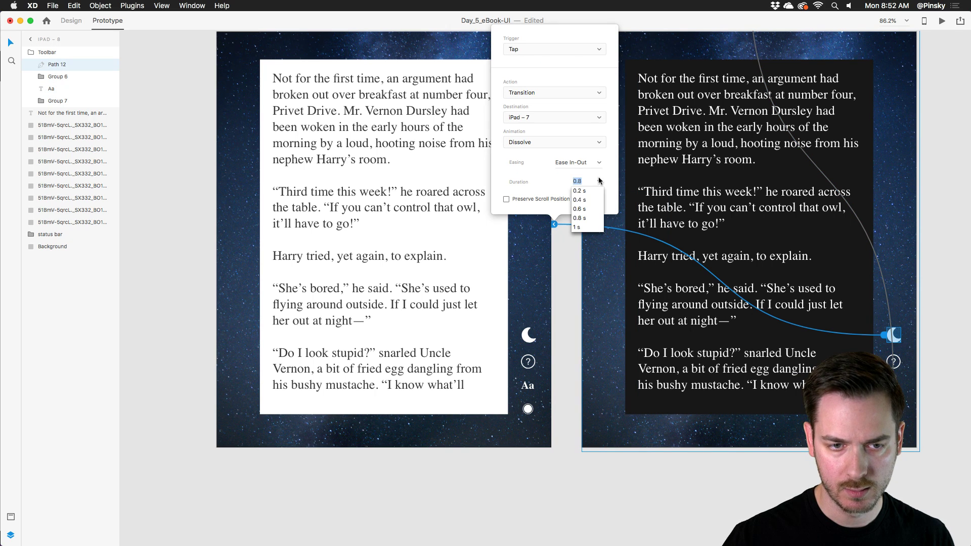
{"action": "left_click", "coordinate": [588, 199]}
Link the Aa icon on the dark artboard iPad – 6 to iPad – 8 with a 0.4 s Dissolve transition.
{"action": "scroll", "coordinate": [746, 190], "scroll_direction": "up", "scroll_amount": 5}
{"action": "scroll", "coordinate": [746, 190], "scroll_direction": "down", "scroll_amount": 5}
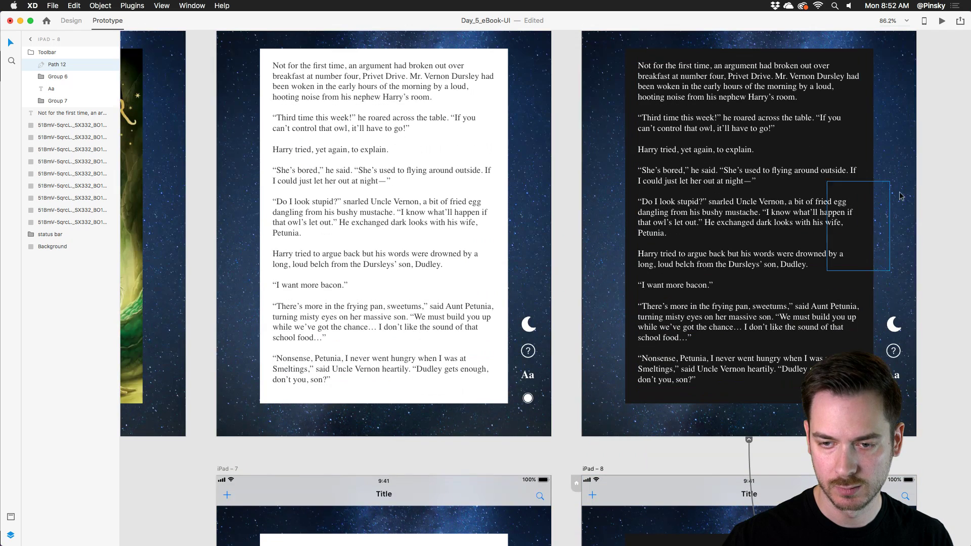
{"action": "left_click", "coordinate": [890, 330]}
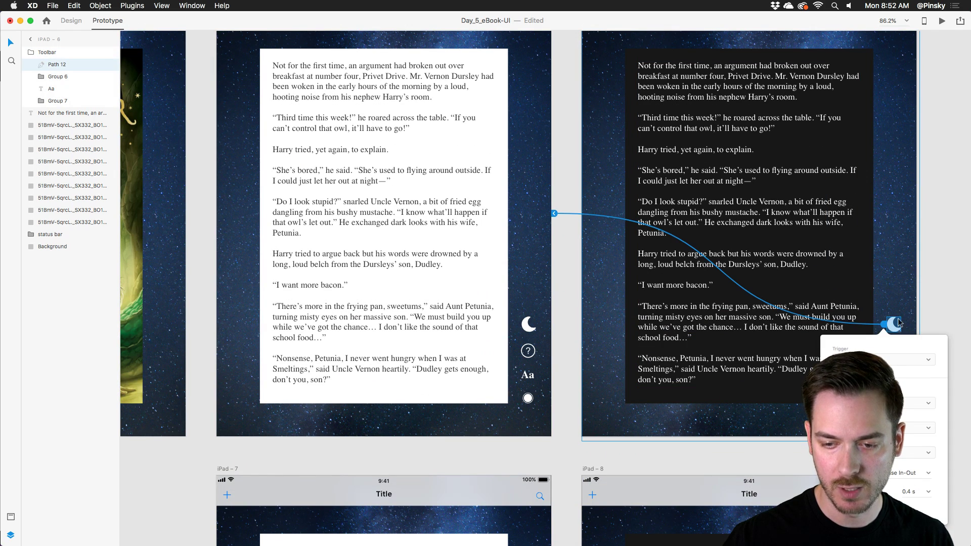
{"action": "left_click", "coordinate": [893, 374]}
{"action": "scroll", "coordinate": [899, 324], "scroll_direction": "down", "scroll_amount": 4}
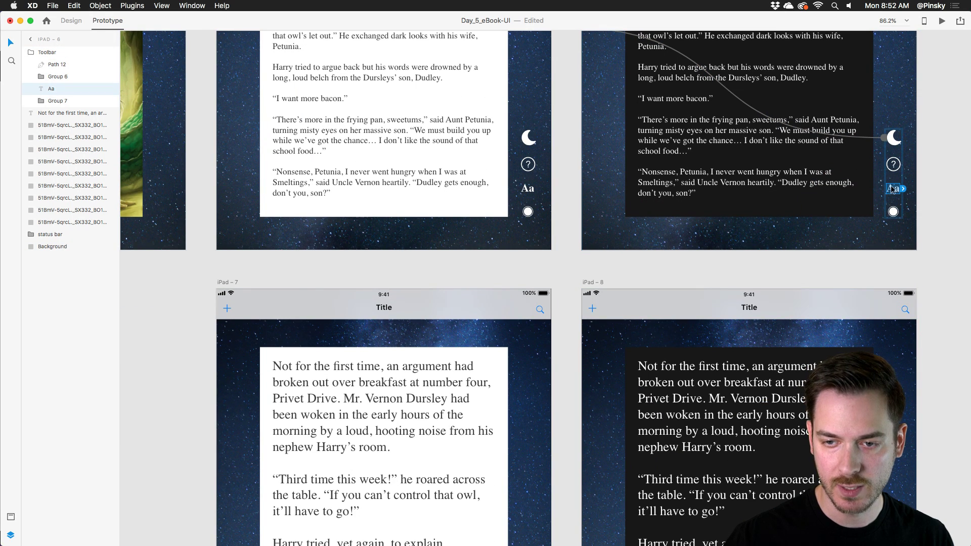
{"action": "left_click_drag", "start_coordinate": [902, 189], "coordinate": [749, 287]}
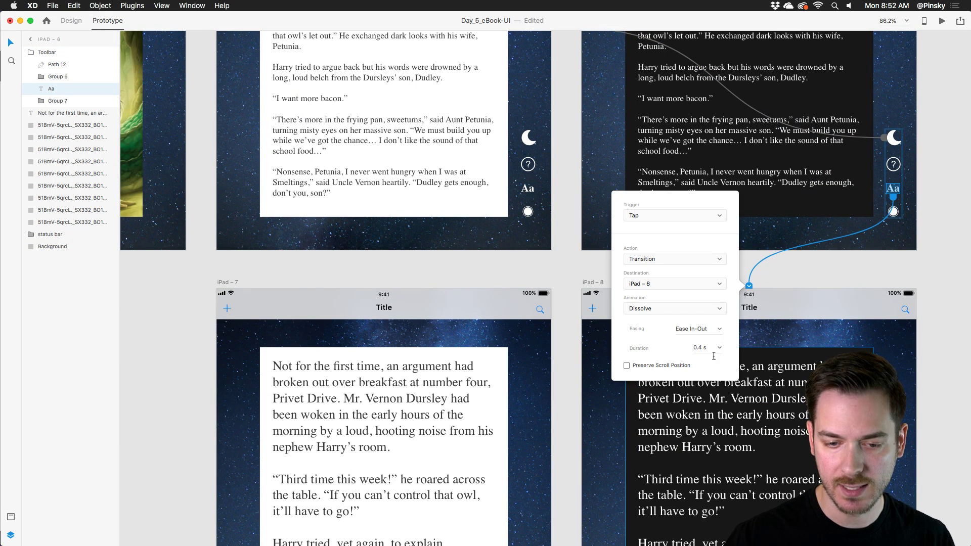
{"action": "key", "text": "Escape"}
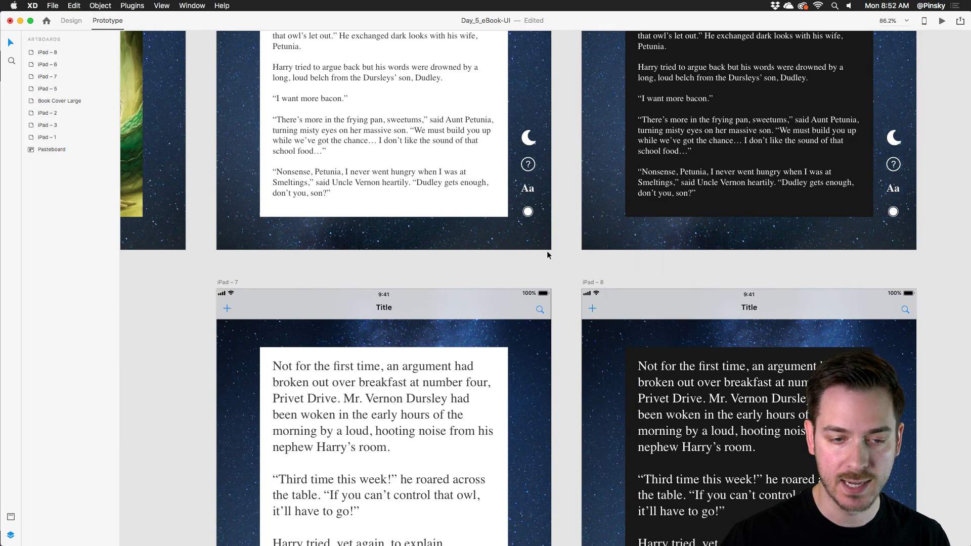
Preview the prototype from the library and open the Harry Potter book to its reading page.
{"action": "left_click", "coordinate": [941, 21]}
{"action": "scroll", "coordinate": [792, 463], "scroll_direction": "down", "scroll_amount": 5}
{"action": "scroll", "coordinate": [781, 429], "scroll_direction": "down", "scroll_amount": 8}
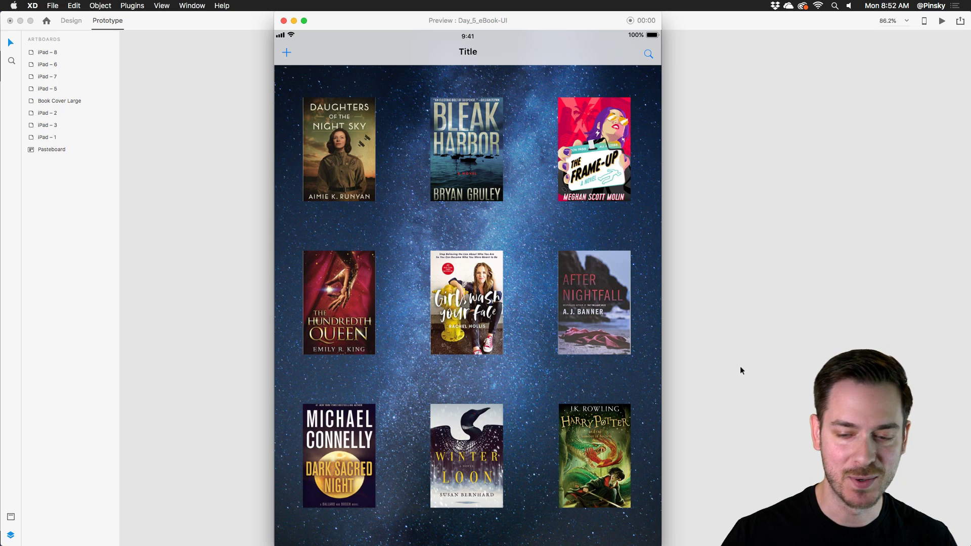
{"action": "left_click", "coordinate": [598, 429]}
{"action": "left_click", "coordinate": [598, 429]}
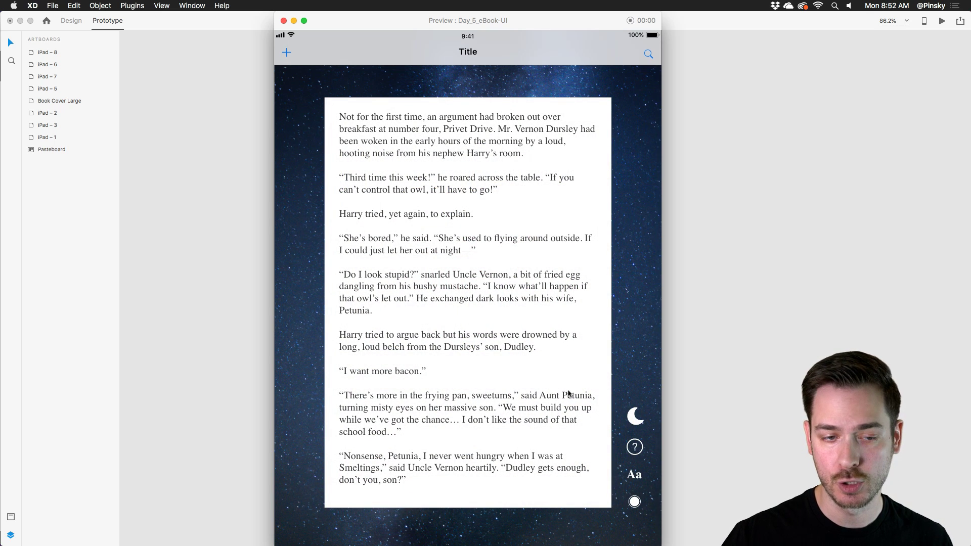
Test the night-mode toggle at normal text size and again in large text, and close the preview.
{"action": "left_click", "coordinate": [635, 416]}
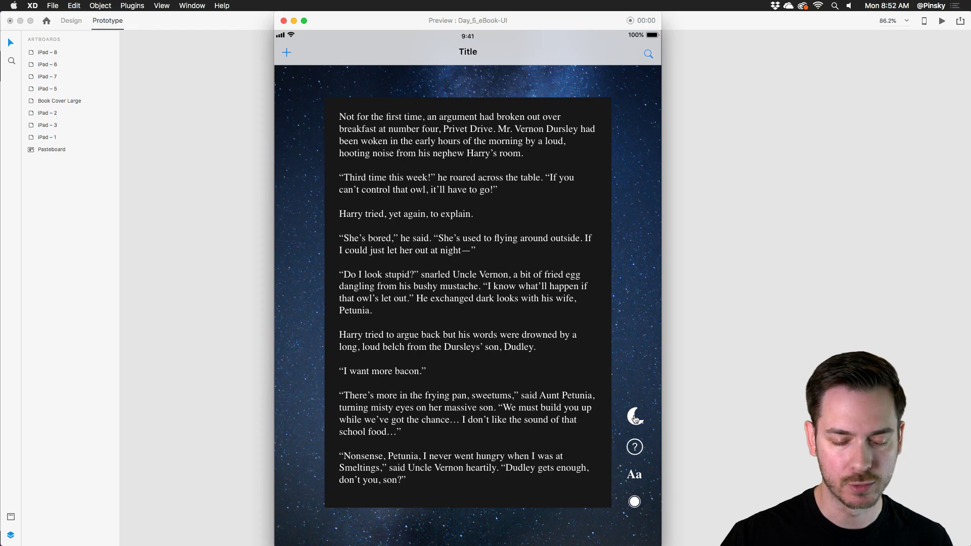
{"action": "left_click", "coordinate": [636, 421]}
{"action": "left_click", "coordinate": [636, 422]}
{"action": "left_click", "coordinate": [636, 424]}
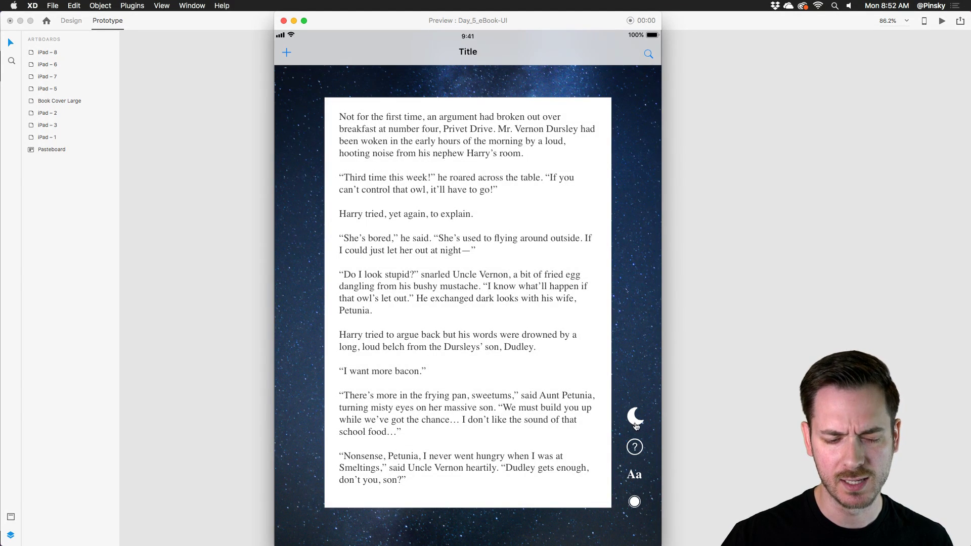
{"action": "left_click", "coordinate": [635, 476]}
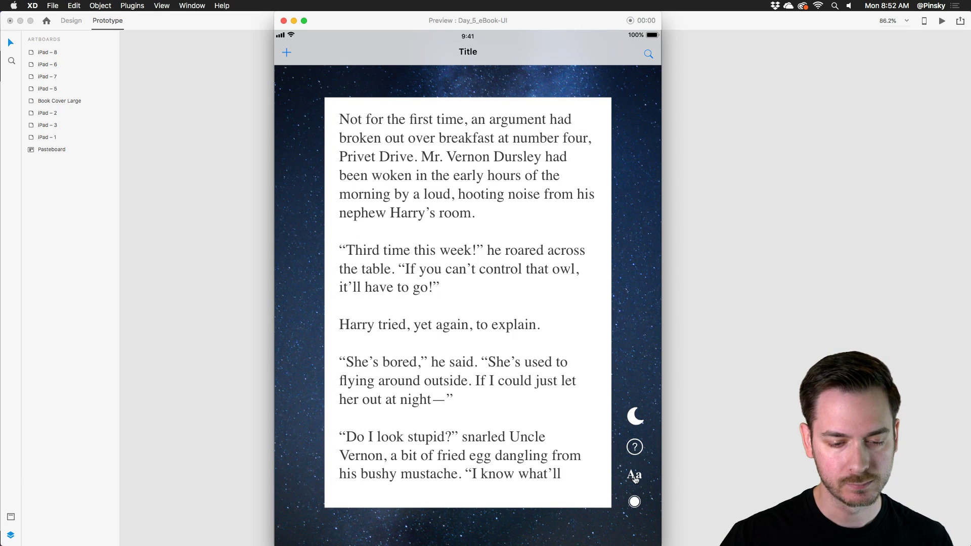
{"action": "left_click", "coordinate": [633, 421]}
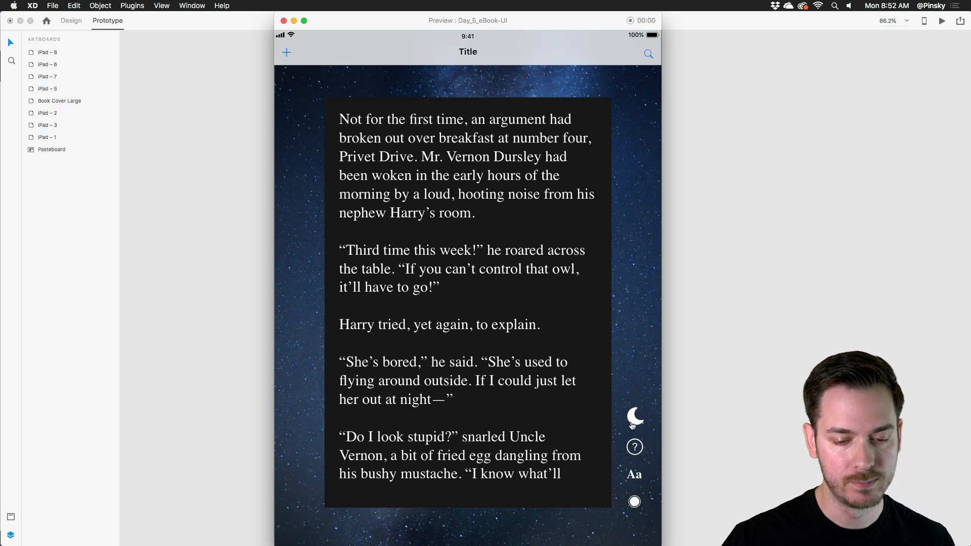
{"action": "left_click", "coordinate": [632, 424]}
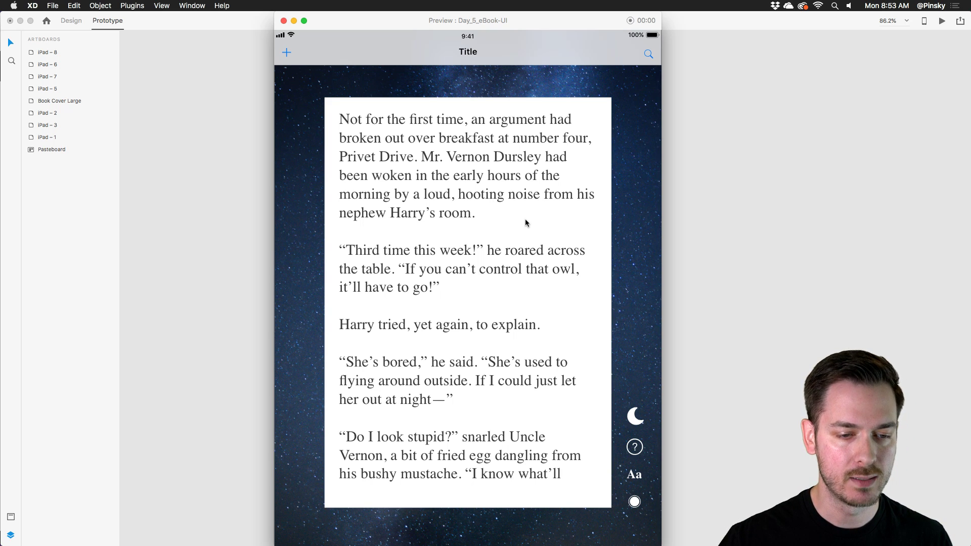
{"action": "key", "text": "super+w"}
In Design mode, add a black drop shadow with Y 5 and 56% opacity to the Daughters of the Night Sky cover on iPad – 3.
{"action": "scroll", "coordinate": [589, 230], "scroll_direction": "up", "scroll_amount": 4}
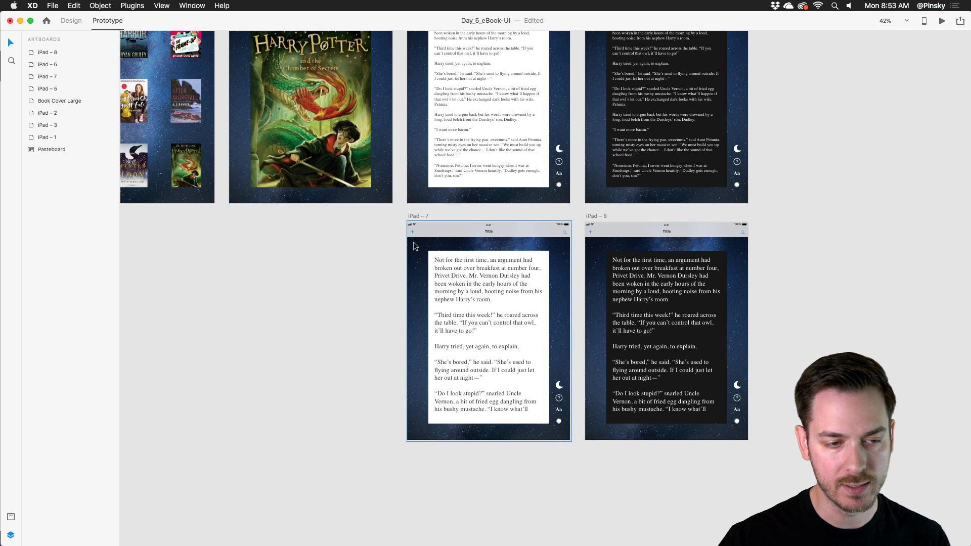
{"action": "left_click_drag", "start_coordinate": [283, 218], "coordinate": [675, 363]}
{"action": "scroll", "coordinate": [488, 224], "scroll_direction": "up", "scroll_amount": 5}
{"action": "scroll", "coordinate": [489, 228], "scroll_direction": "down", "scroll_amount": 1}
{"action": "scroll", "coordinate": [496, 237], "scroll_direction": "down", "scroll_amount": 3}
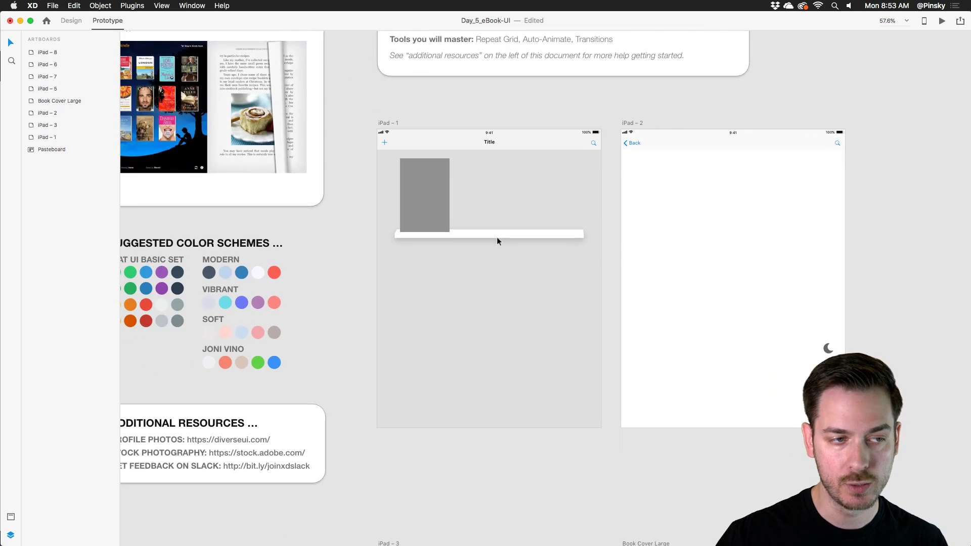
{"action": "scroll", "coordinate": [499, 253], "scroll_direction": "down", "scroll_amount": 5}
{"action": "scroll", "coordinate": [500, 264], "scroll_direction": "down", "scroll_amount": 4}
{"action": "left_click", "coordinate": [420, 232]}
{"action": "scroll", "coordinate": [420, 232], "scroll_direction": "up", "scroll_amount": 3}
{"action": "scroll", "coordinate": [414, 237], "scroll_direction": "up", "scroll_amount": 3}
{"action": "left_click", "coordinate": [77, 21]}
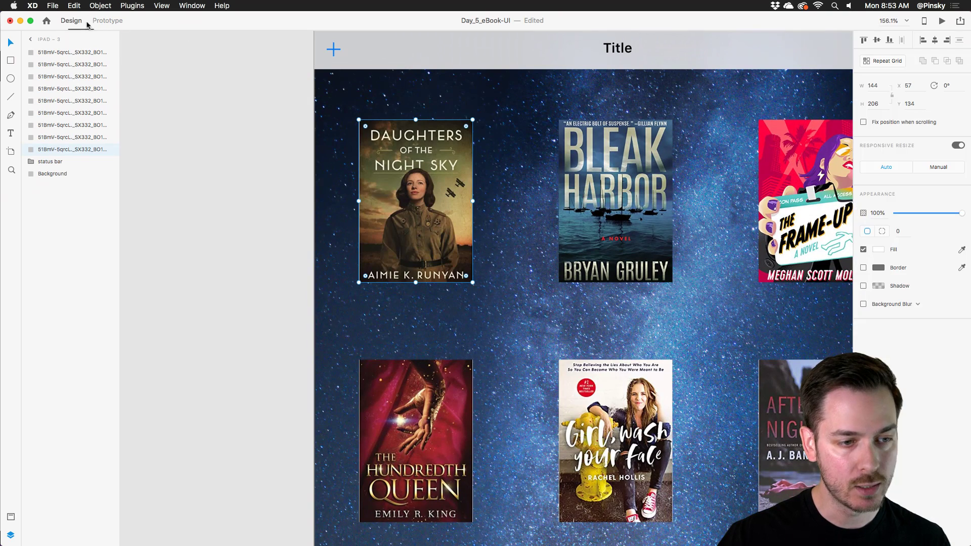
{"action": "left_click", "coordinate": [863, 285]}
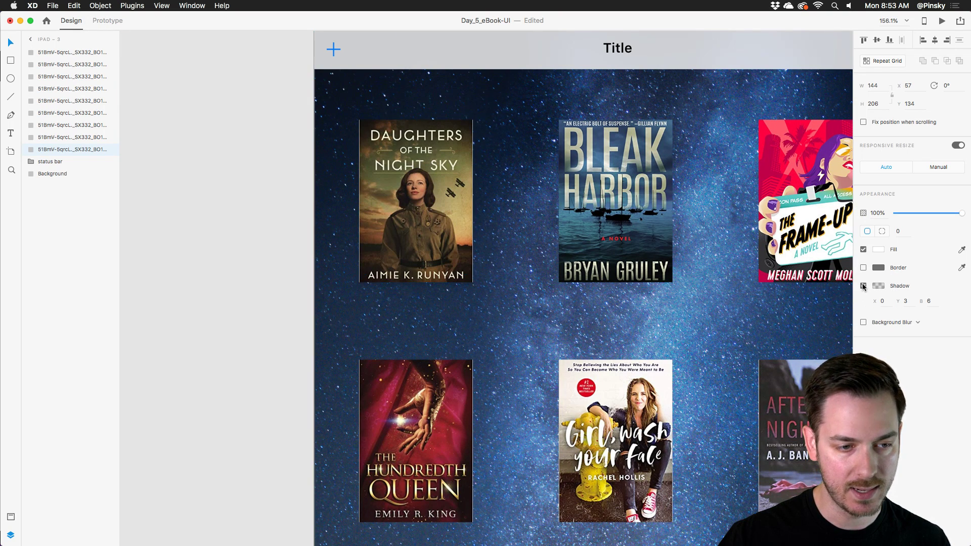
{"action": "type", "text": "5"}
{"action": "key", "text": "Tab"}
{"action": "left_click", "coordinate": [874, 286]}
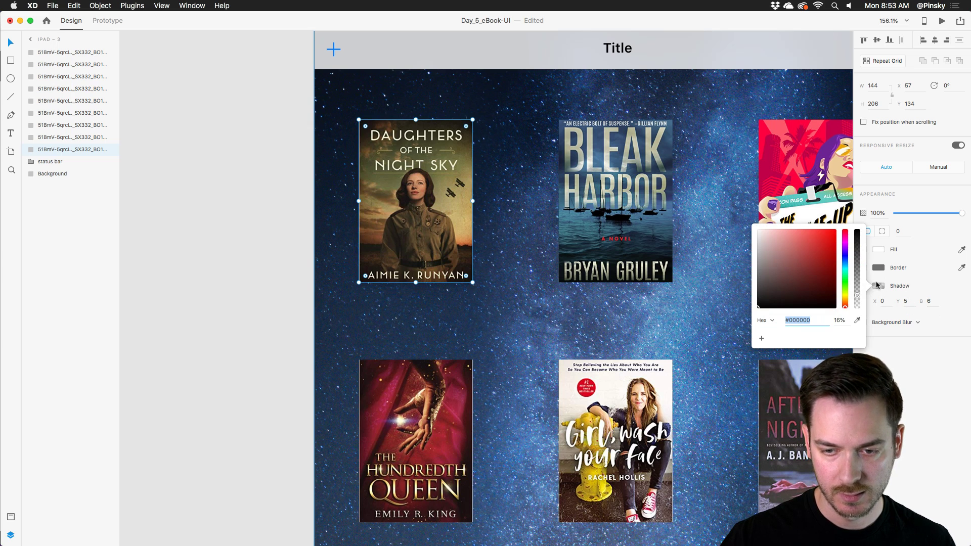
{"action": "left_click_drag", "start_coordinate": [857, 279], "coordinate": [856, 268]}
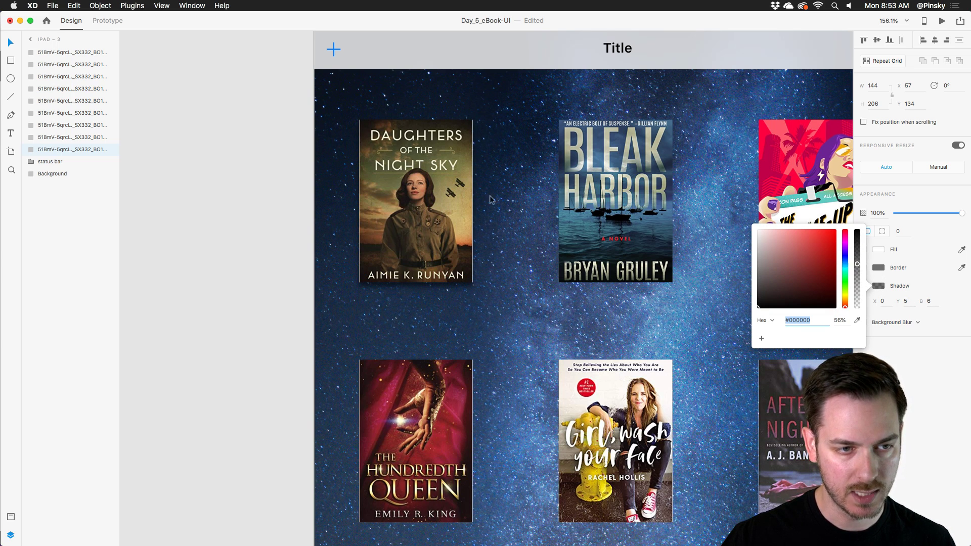
Examine the drop shadow on the Daughters of the Night Sky cover up close, comparing it with the Bleak Harbor and Hundredth Queen covers.
{"action": "scroll", "coordinate": [377, 201], "scroll_direction": "up", "scroll_amount": 5}
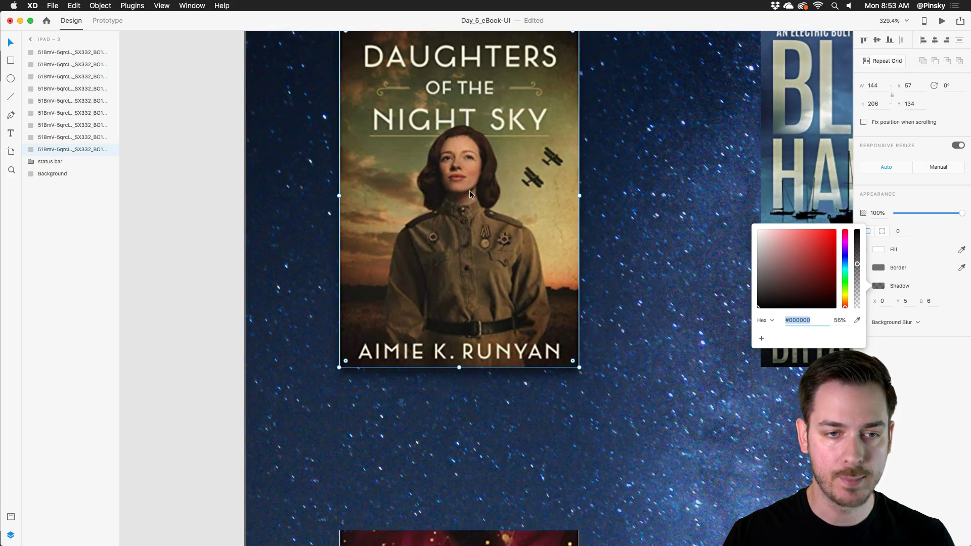
{"action": "left_click", "coordinate": [496, 186]}
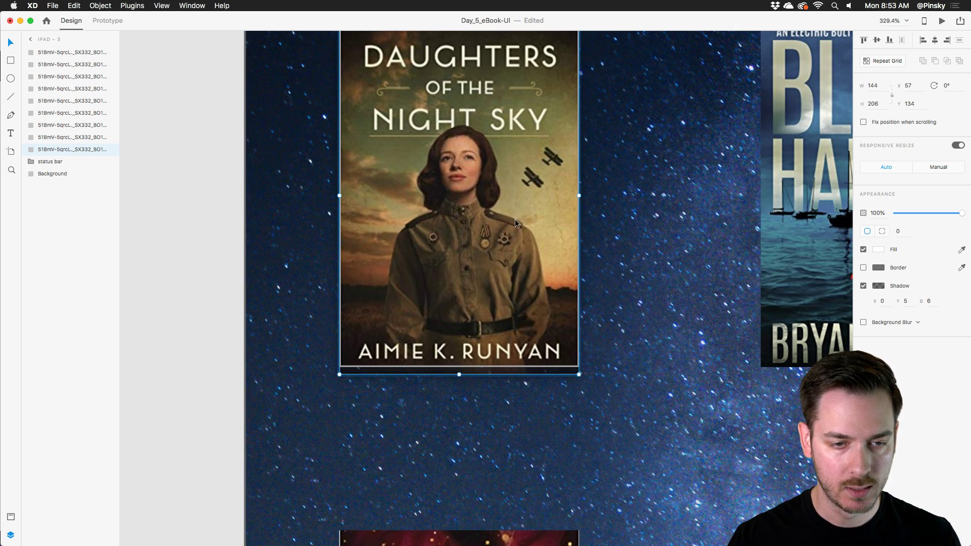
{"action": "left_click_drag", "start_coordinate": [580, 195], "coordinate": [582, 194]}
{"action": "left_click", "coordinate": [582, 194]}
{"action": "scroll", "coordinate": [571, 167], "scroll_direction": "right", "scroll_amount": 5}
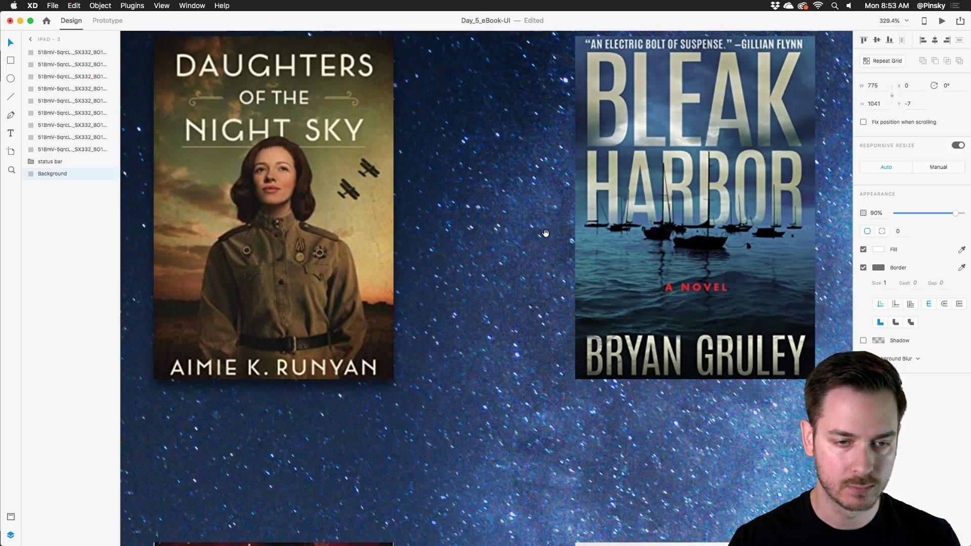
{"action": "scroll", "coordinate": [561, 144], "scroll_direction": "down", "scroll_amount": 5}
{"action": "scroll", "coordinate": [560, 143], "scroll_direction": "down", "scroll_amount": 3}
{"action": "left_click", "coordinate": [497, 339]}
{"action": "scroll", "coordinate": [497, 339], "scroll_direction": "down", "scroll_amount": 4}
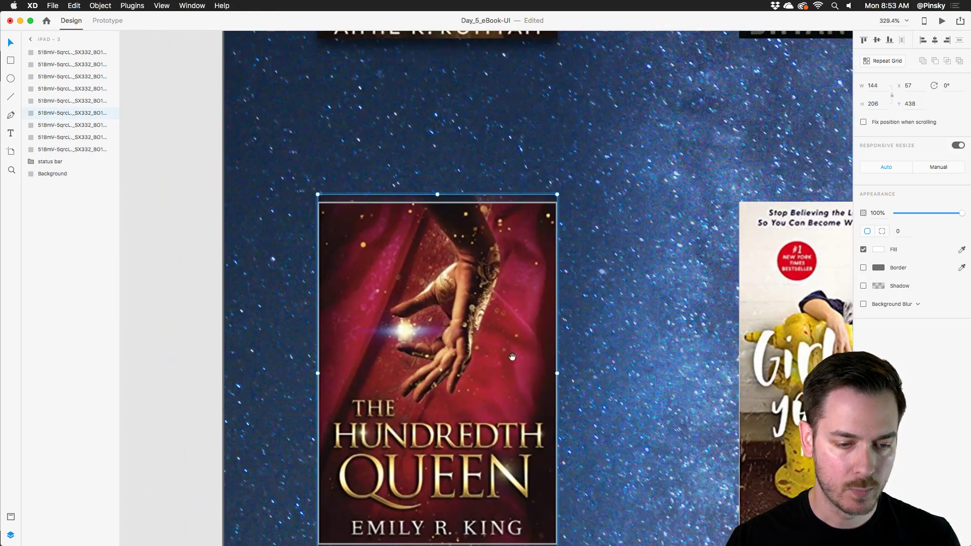
{"action": "left_click", "coordinate": [608, 326]}
{"action": "scroll", "coordinate": [608, 326], "scroll_direction": "up", "scroll_amount": 2}
{"action": "scroll", "coordinate": [607, 324], "scroll_direction": "up", "scroll_amount": 6}
{"action": "left_click", "coordinate": [451, 242]}
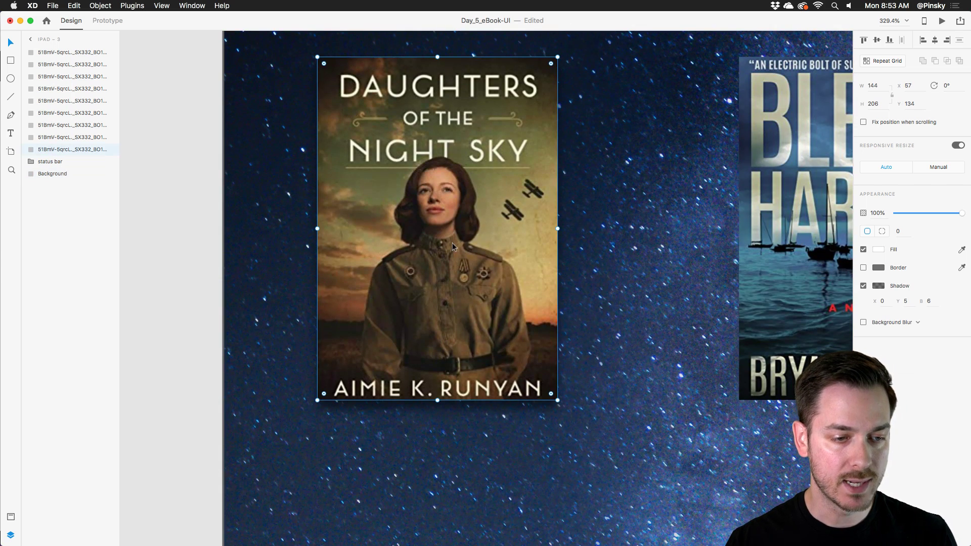
{"action": "left_click", "coordinate": [656, 299]}
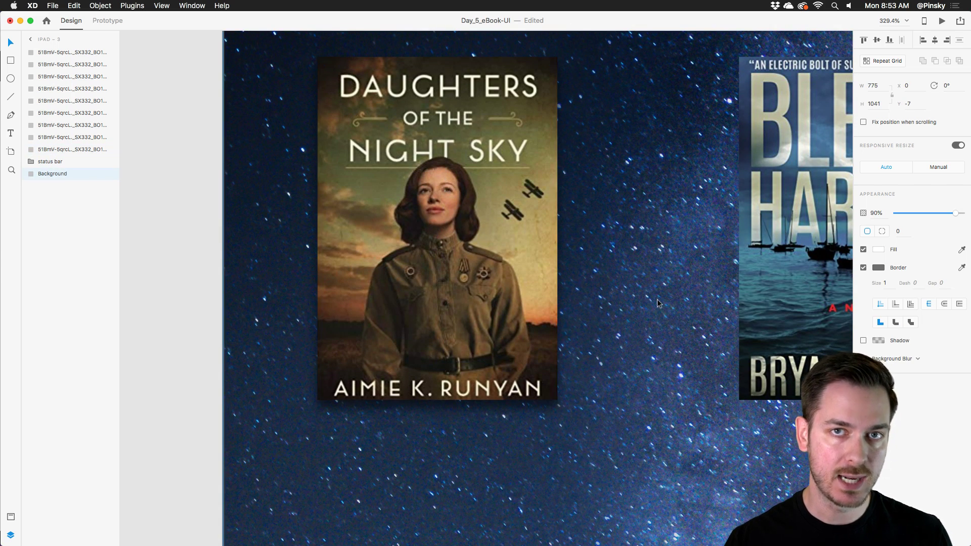
Try pasting the Daughters of the Night Sky cover's appearance onto the Bleak Harbor cover, and undo it.
{"action": "left_click", "coordinate": [471, 258]}
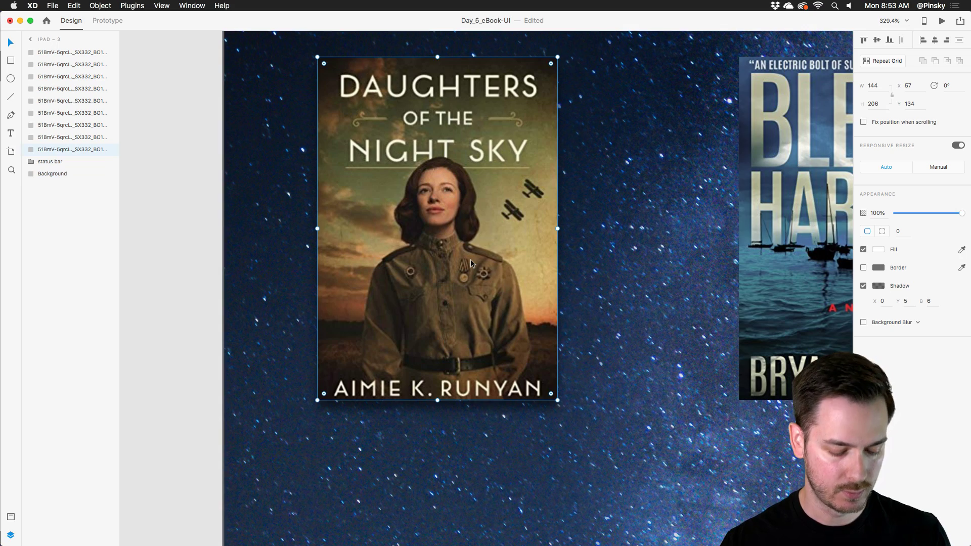
{"action": "key", "text": "super+0"}
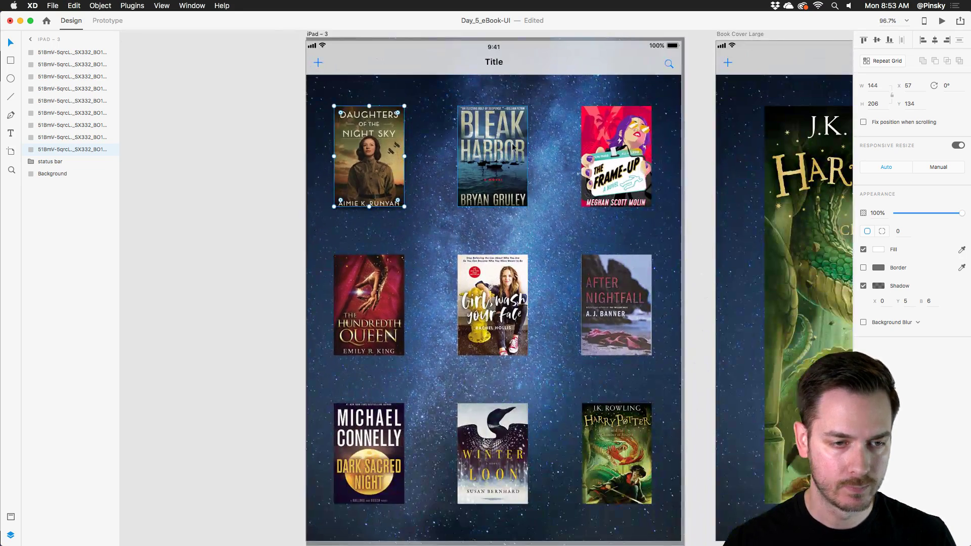
{"action": "left_click", "coordinate": [505, 146]}
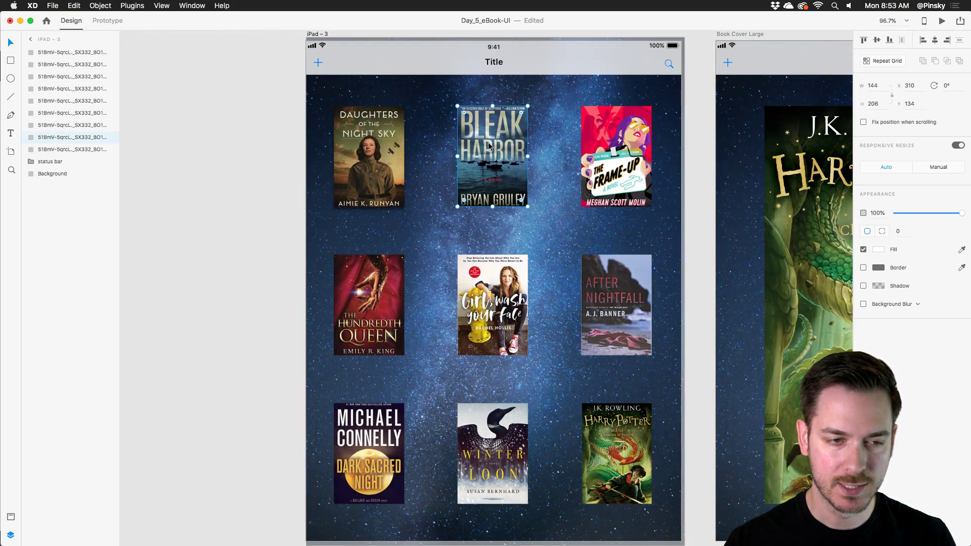
{"action": "right_click", "coordinate": [489, 144]}
{"action": "left_click", "coordinate": [517, 178]}
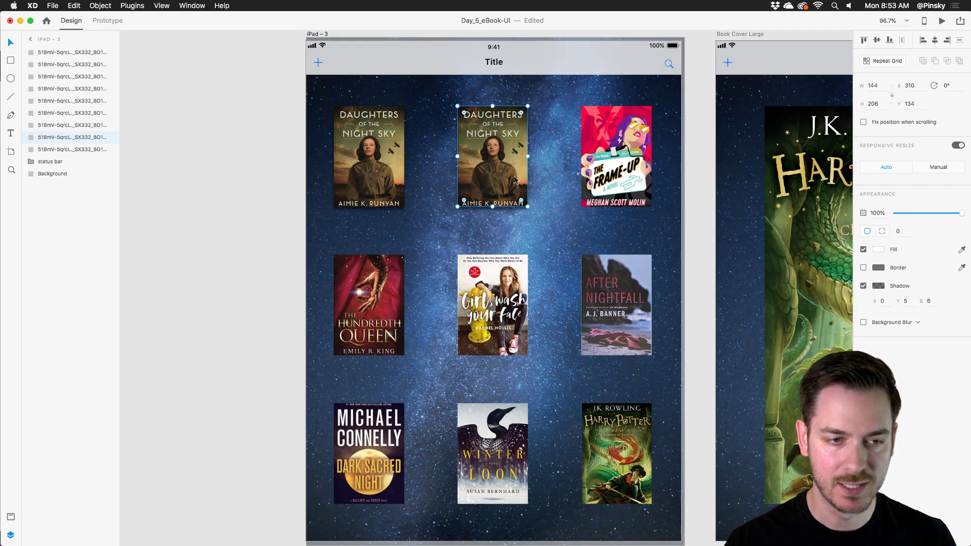
{"action": "key", "text": "super+z"}
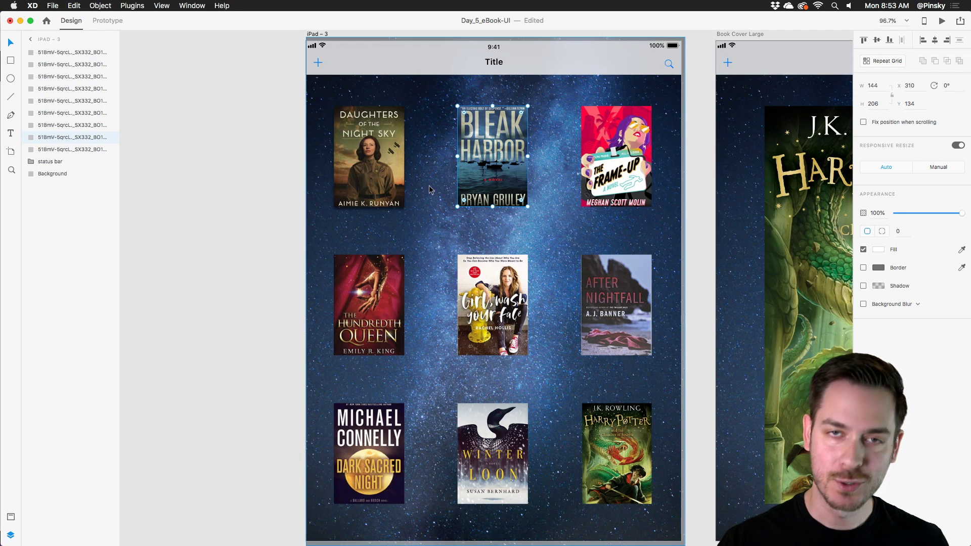
{"action": "scroll", "coordinate": [372, 197], "scroll_direction": "up", "scroll_amount": 5}
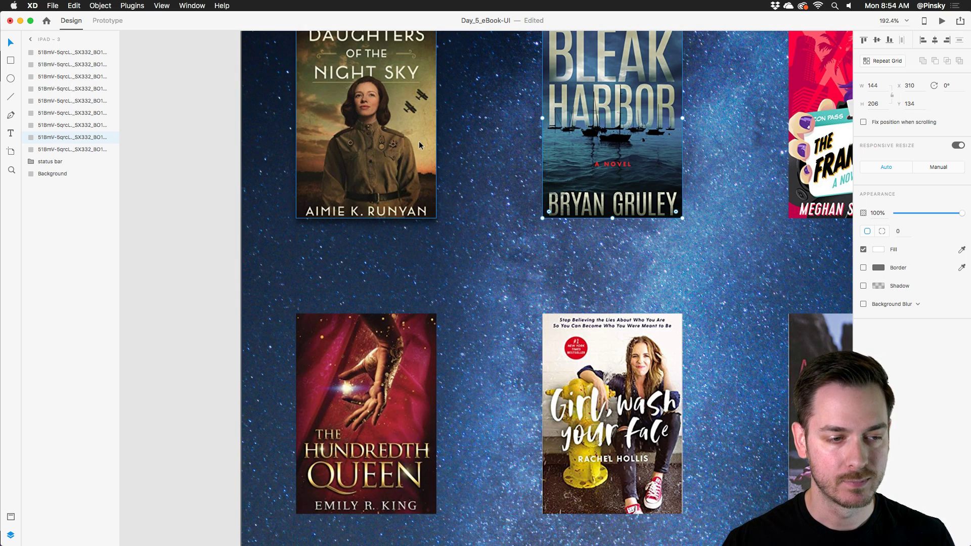
{"action": "left_click", "coordinate": [378, 145]}
{"action": "key", "text": "super+alt+v"}
{"action": "right_click", "coordinate": [602, 136]}
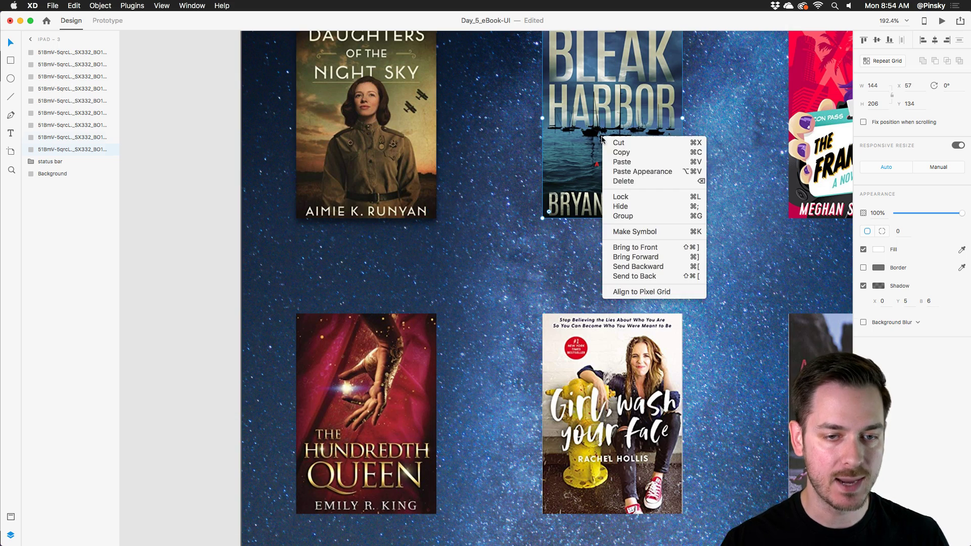
{"action": "left_click", "coordinate": [575, 147]}
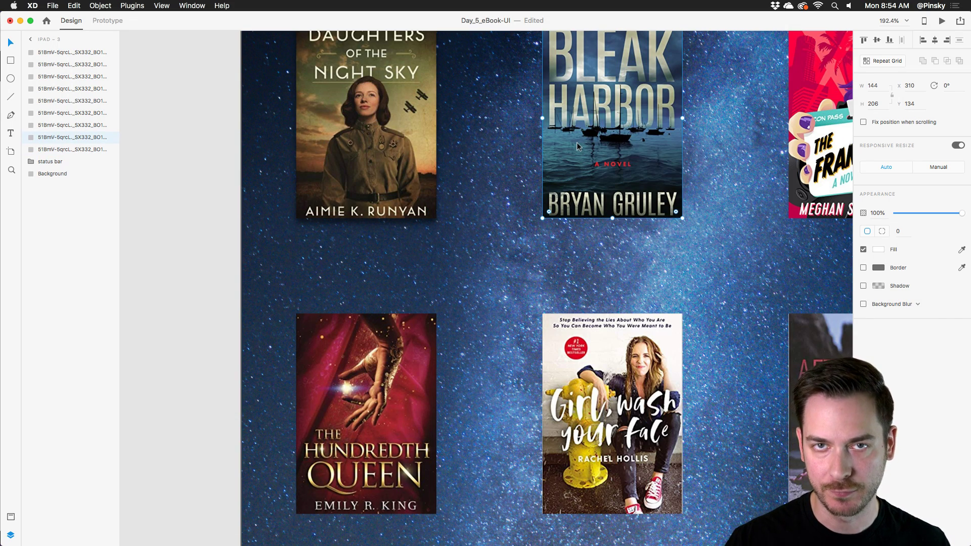
Review the library, book cover and reading-page artboards together, and read the Your Challenge brief.
{"action": "scroll", "coordinate": [577, 144], "scroll_direction": "down", "scroll_amount": 10}
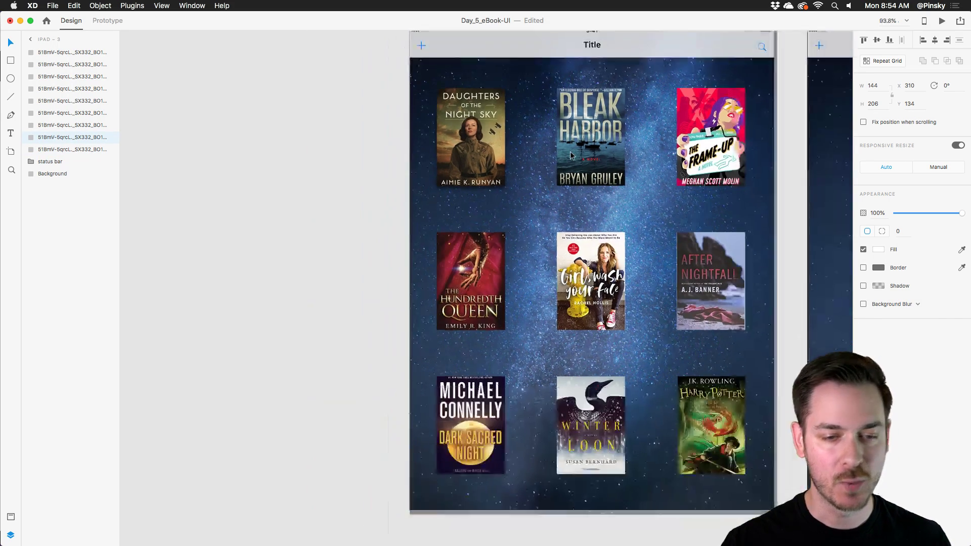
{"action": "left_click_drag", "start_coordinate": [619, 176], "coordinate": [433, 246]}
{"action": "left_click", "coordinate": [560, 96]}
{"action": "scroll", "coordinate": [559, 95], "scroll_direction": "down", "scroll_amount": 5}
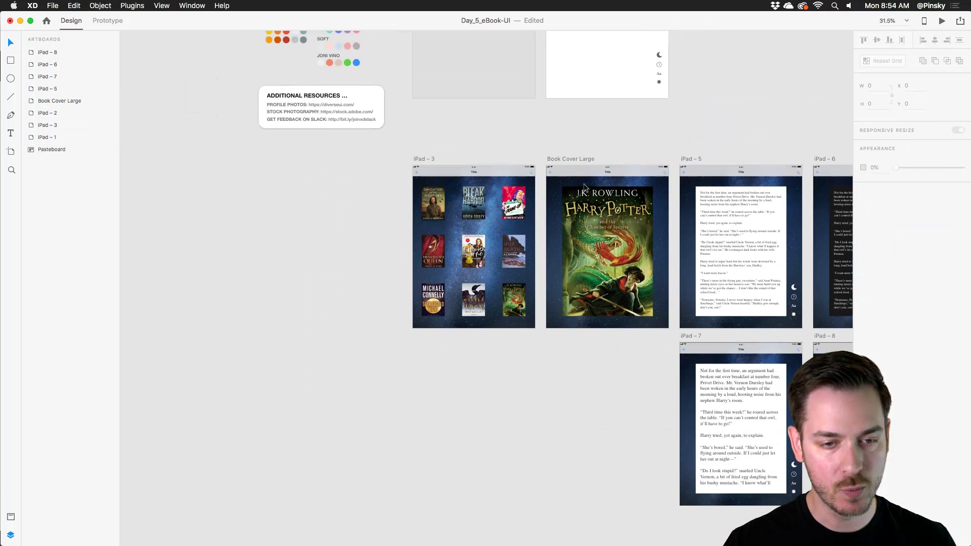
{"action": "scroll", "coordinate": [481, 200], "scroll_direction": "up", "scroll_amount": 2}
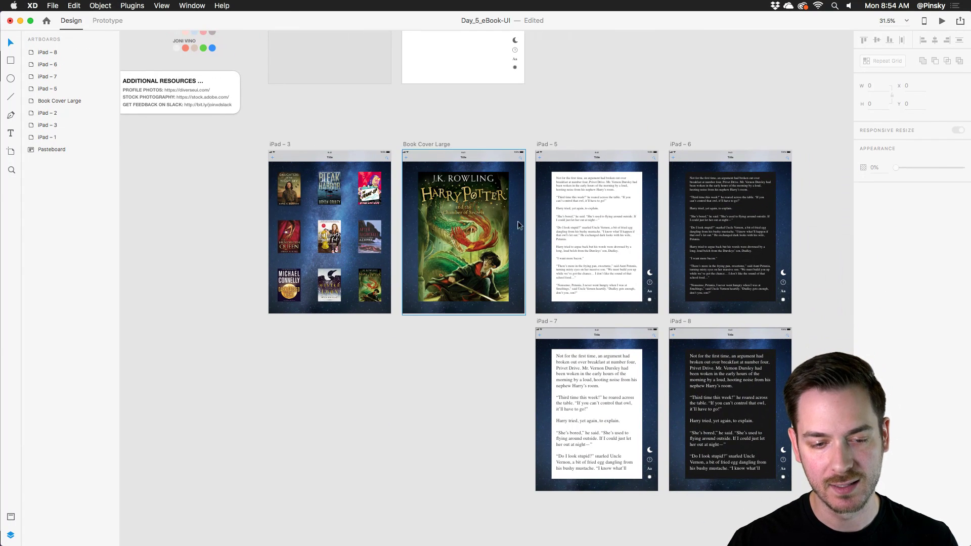
{"action": "scroll", "coordinate": [511, 214], "scroll_direction": "up", "scroll_amount": 5}
{"action": "scroll", "coordinate": [287, 31], "scroll_direction": "up", "scroll_amount": 3}
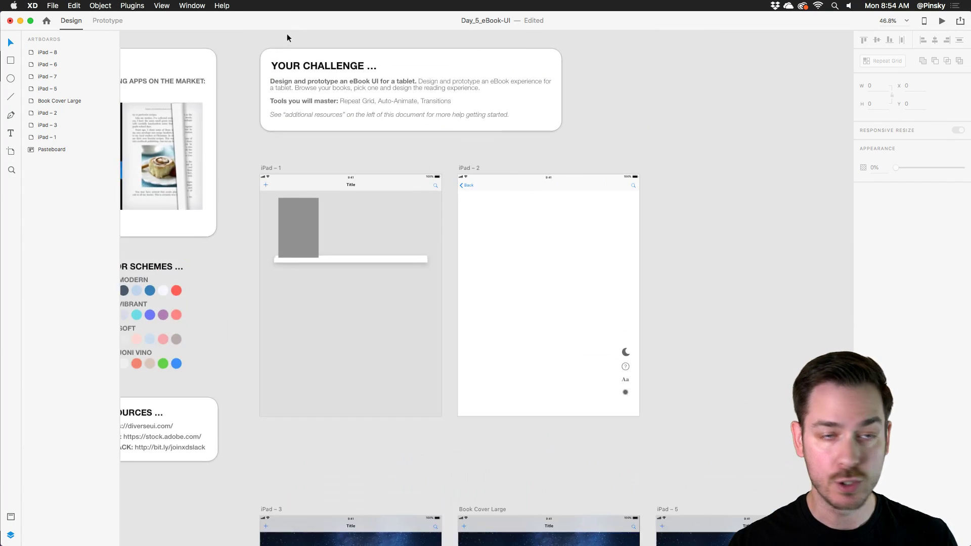
{"action": "scroll", "coordinate": [287, 35], "scroll_direction": "up", "scroll_amount": 8}
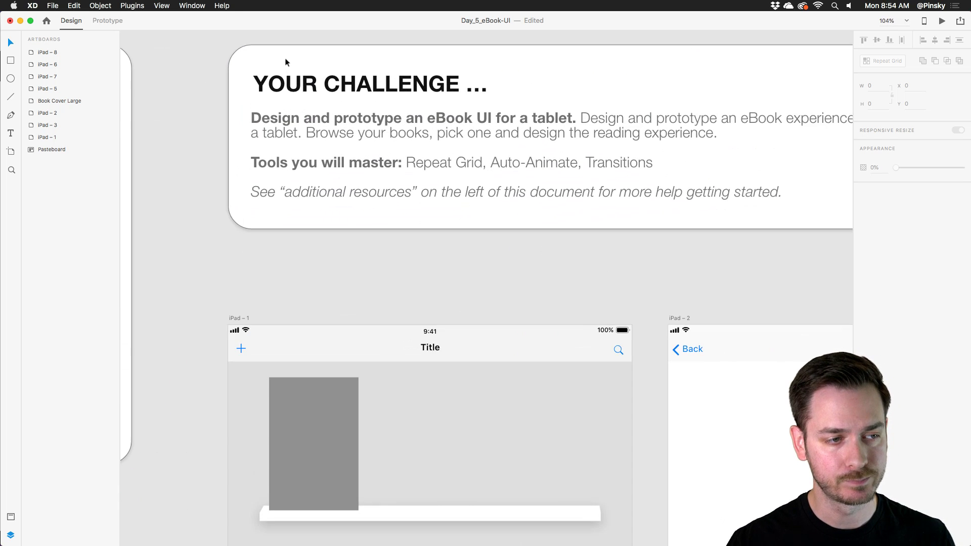
{"action": "scroll", "coordinate": [285, 58], "scroll_direction": "down", "scroll_amount": 1}
{"action": "left_click_drag", "start_coordinate": [287, 63], "coordinate": [241, 105]}
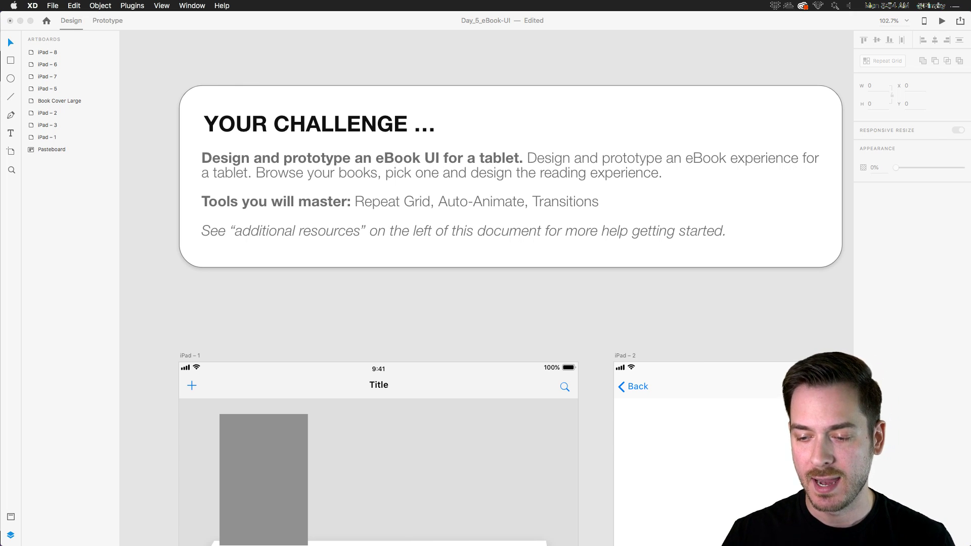
Examine the Kindle App reference in the Get Inspired card alongside the challenge brief and starter artboards.
{"action": "scroll", "coordinate": [243, 114], "scroll_direction": "down", "scroll_amount": 3}
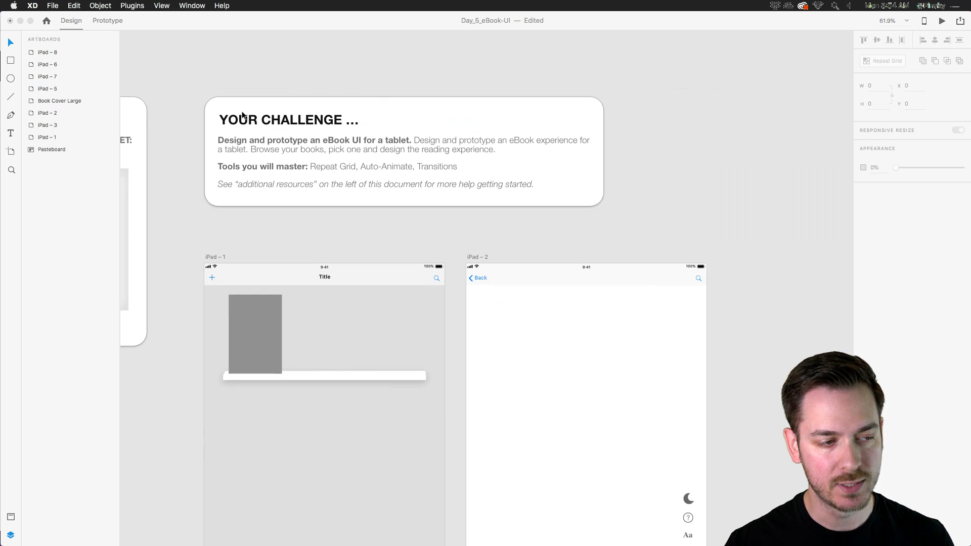
{"action": "scroll", "coordinate": [574, 223], "scroll_direction": "left", "scroll_amount": 7}
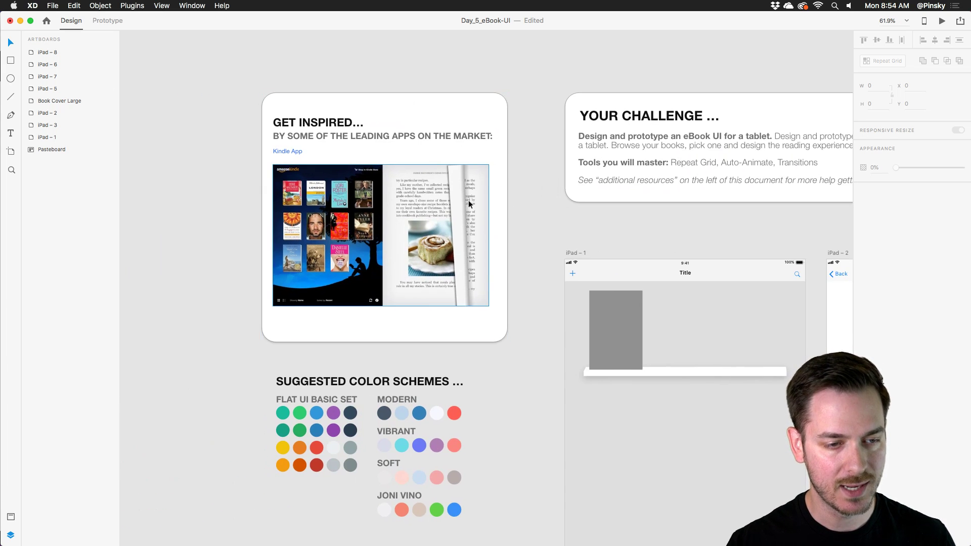
{"action": "scroll", "coordinate": [466, 200], "scroll_direction": "up", "scroll_amount": 5}
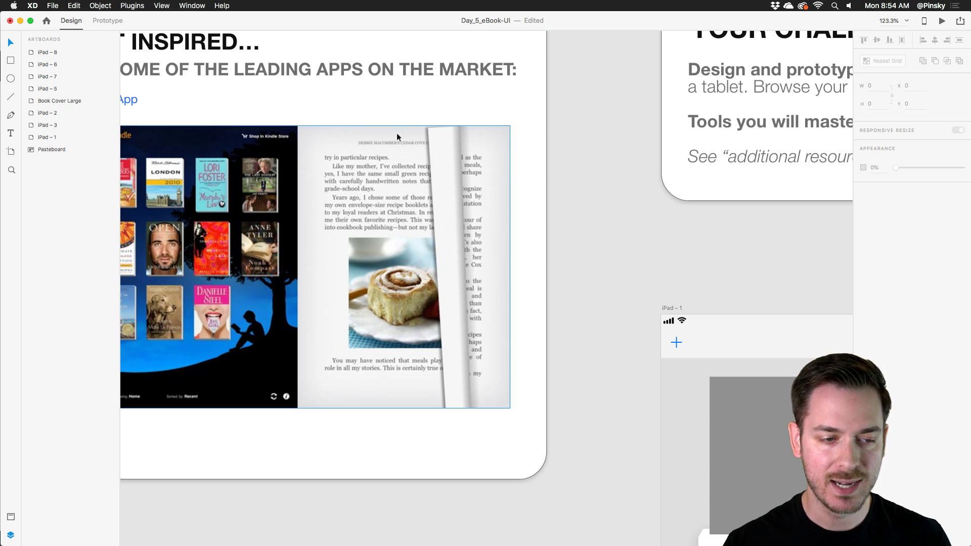
{"action": "scroll", "coordinate": [611, 214], "scroll_direction": "down", "scroll_amount": 5}
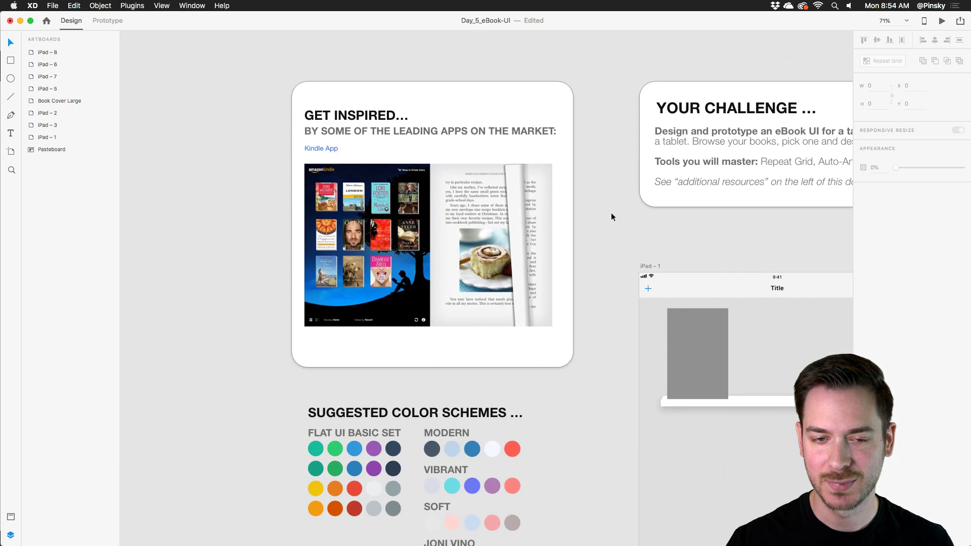
{"action": "scroll", "coordinate": [672, 218], "scroll_direction": "right", "scroll_amount": 8}
{"action": "scroll", "coordinate": [593, 190], "scroll_direction": "down", "scroll_amount": 2}
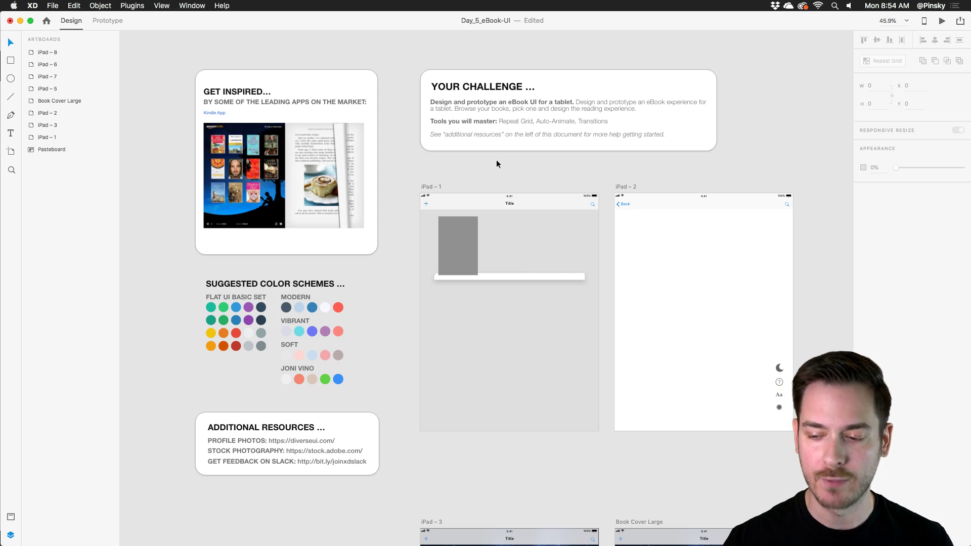
{"action": "key", "text": "super+Tab"}
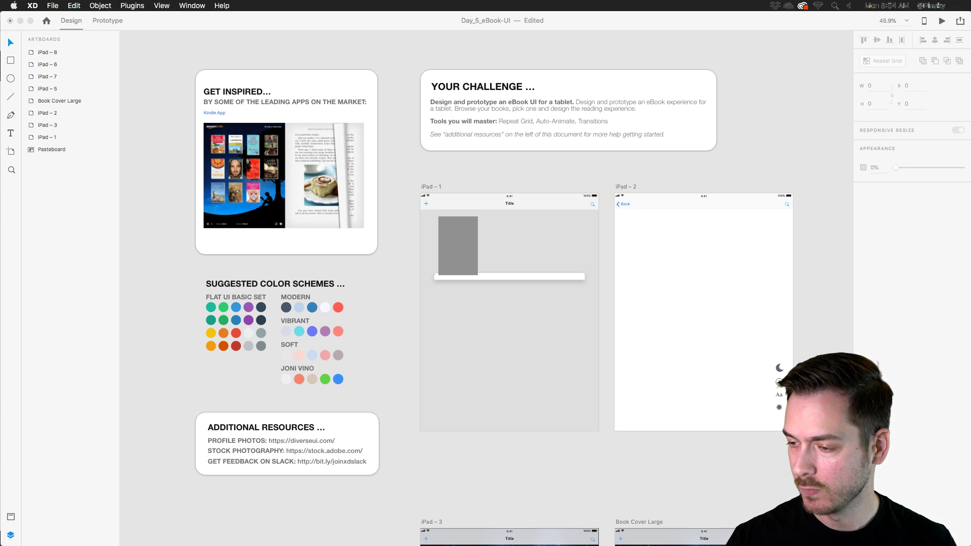